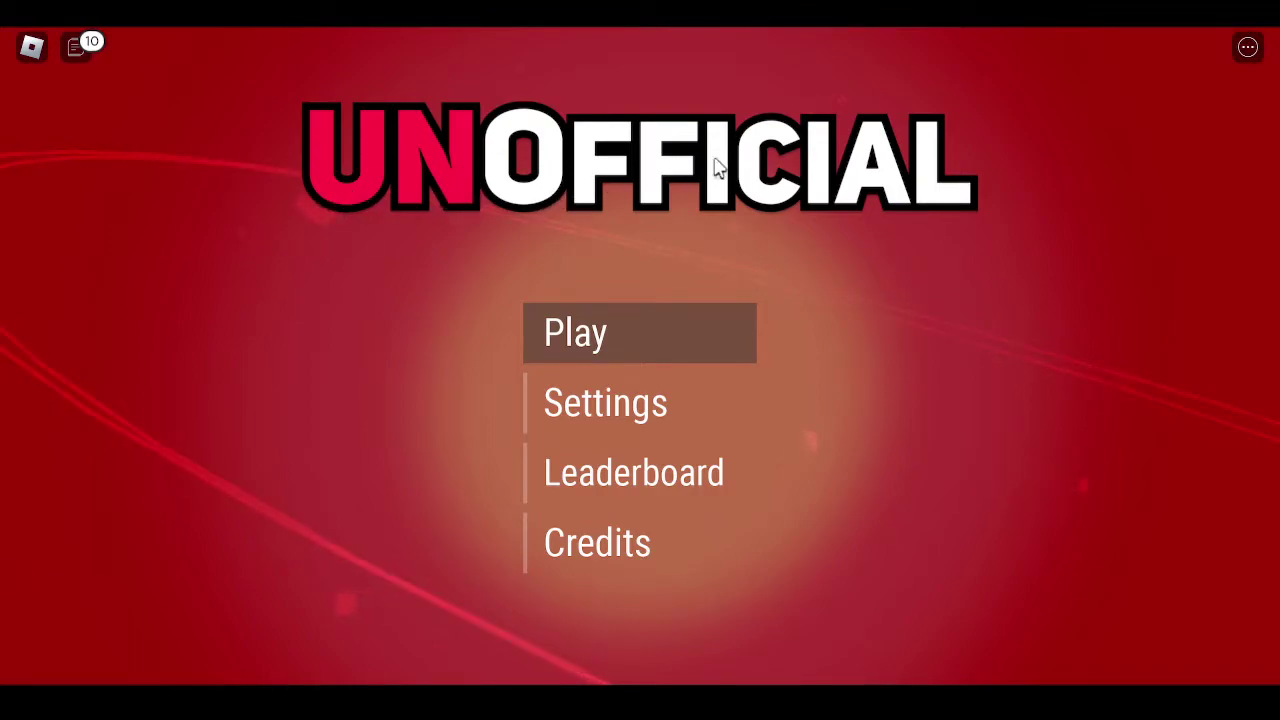
- From the main menu, pick Play, then Solo, then Search to find an open match
left_click(686, 337)
left_click(583, 347)
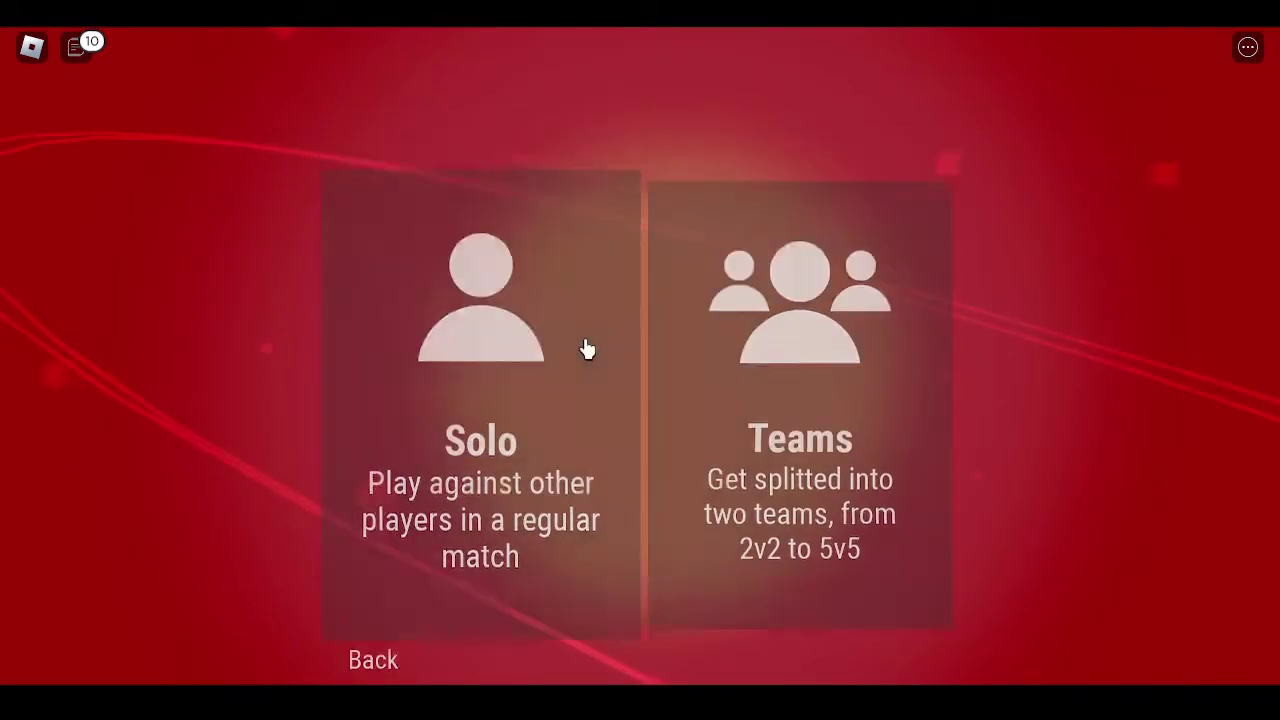
left_click(712, 237)
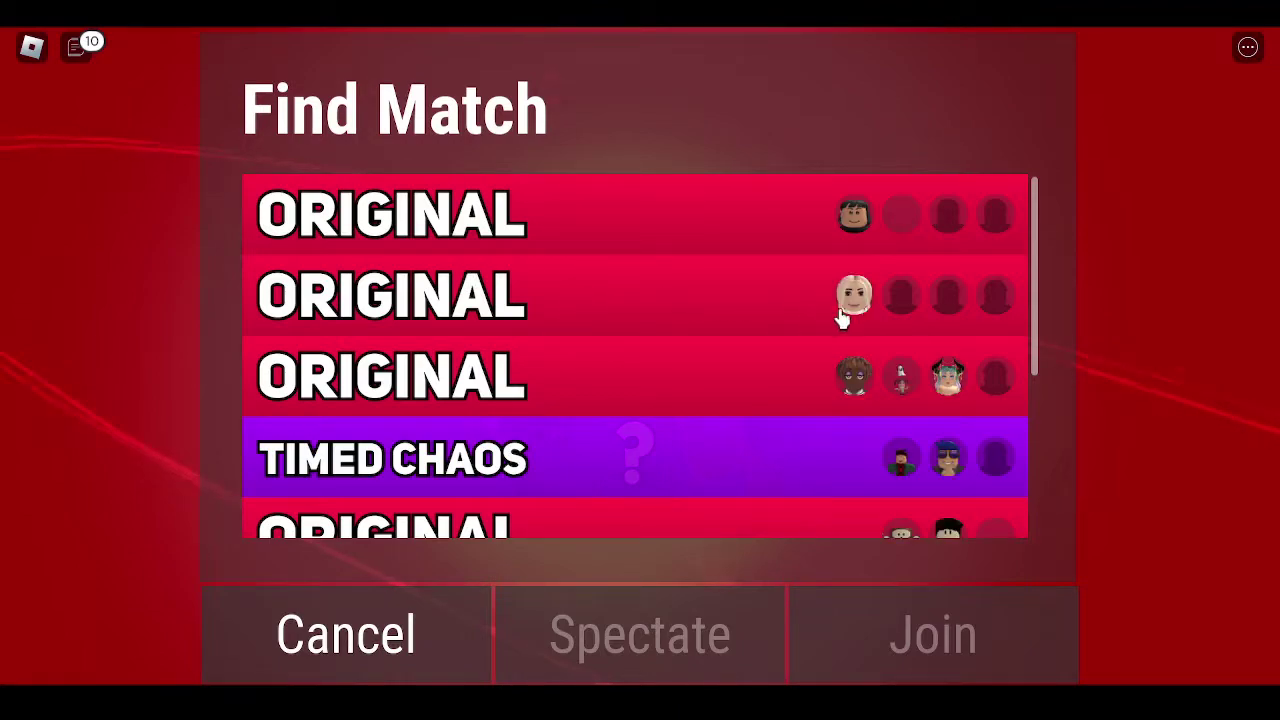
scroll(853, 318, "down", 2)
scroll(829, 313, "up", 2)
scroll(660, 321, "down", 2)
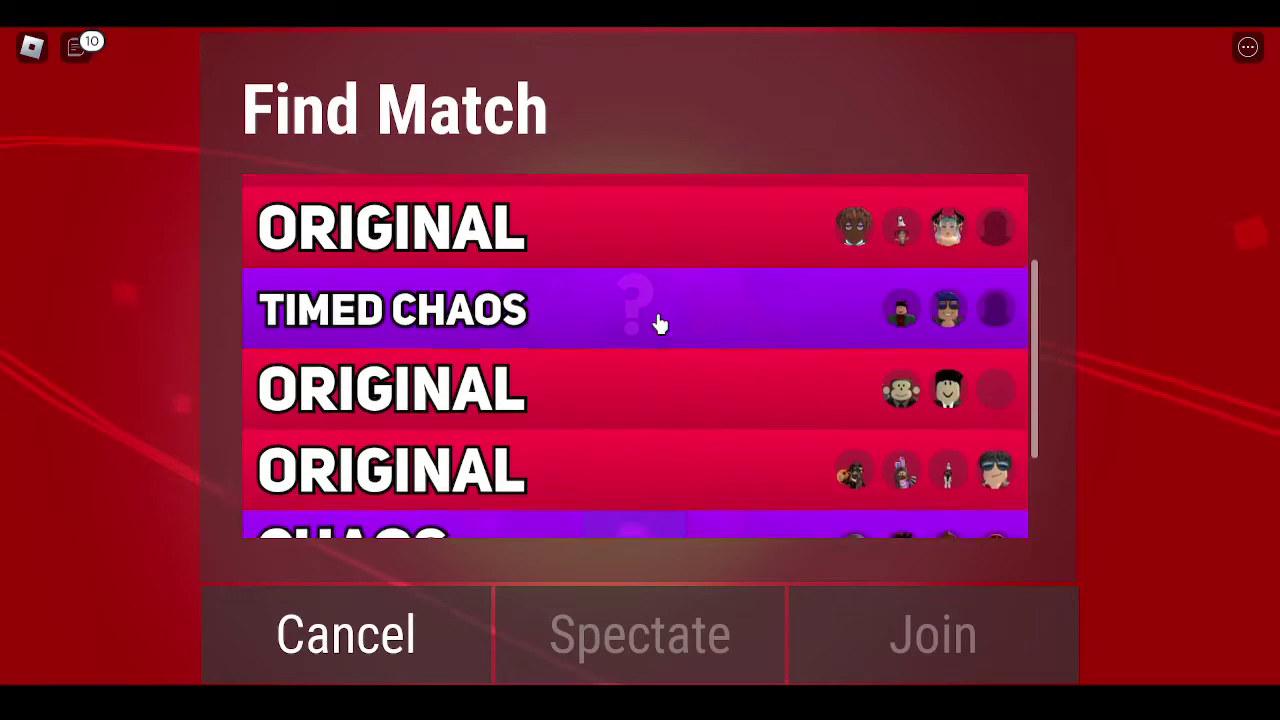
scroll(660, 321, "down", 2)
scroll(660, 324, "up", 2)
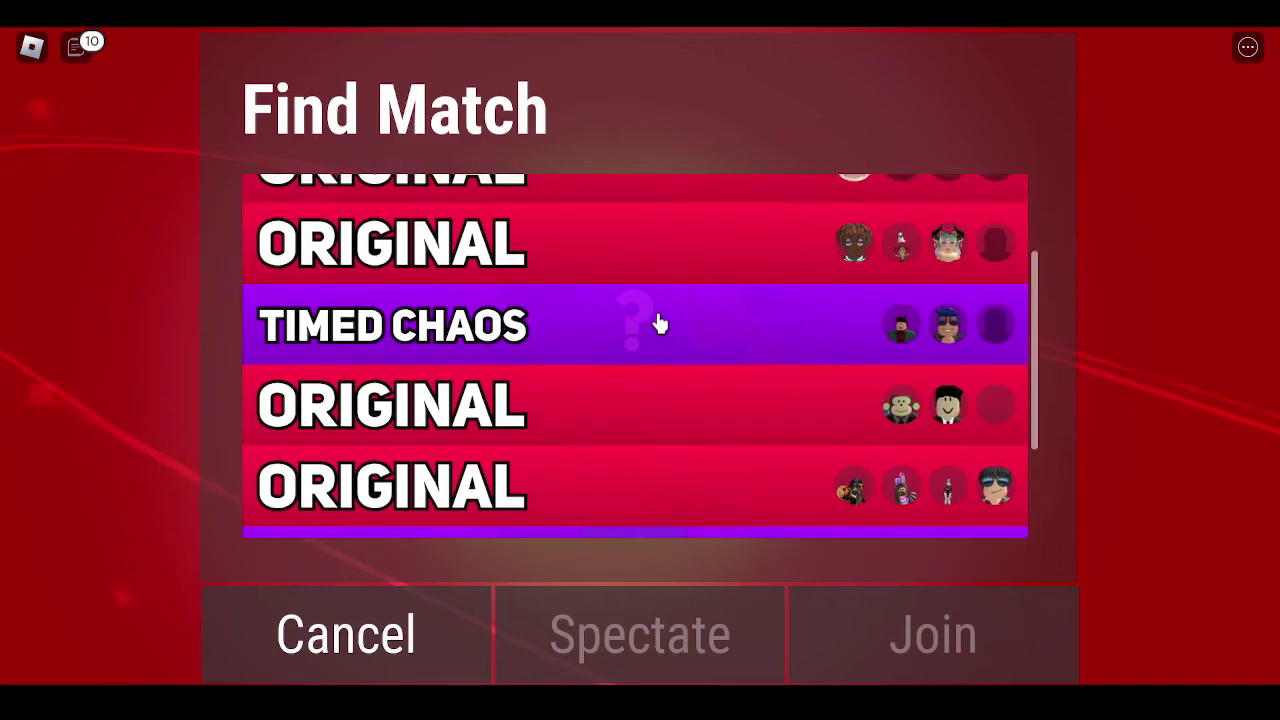
scroll(660, 324, "down", 3)
scroll(693, 420, "up", 5)
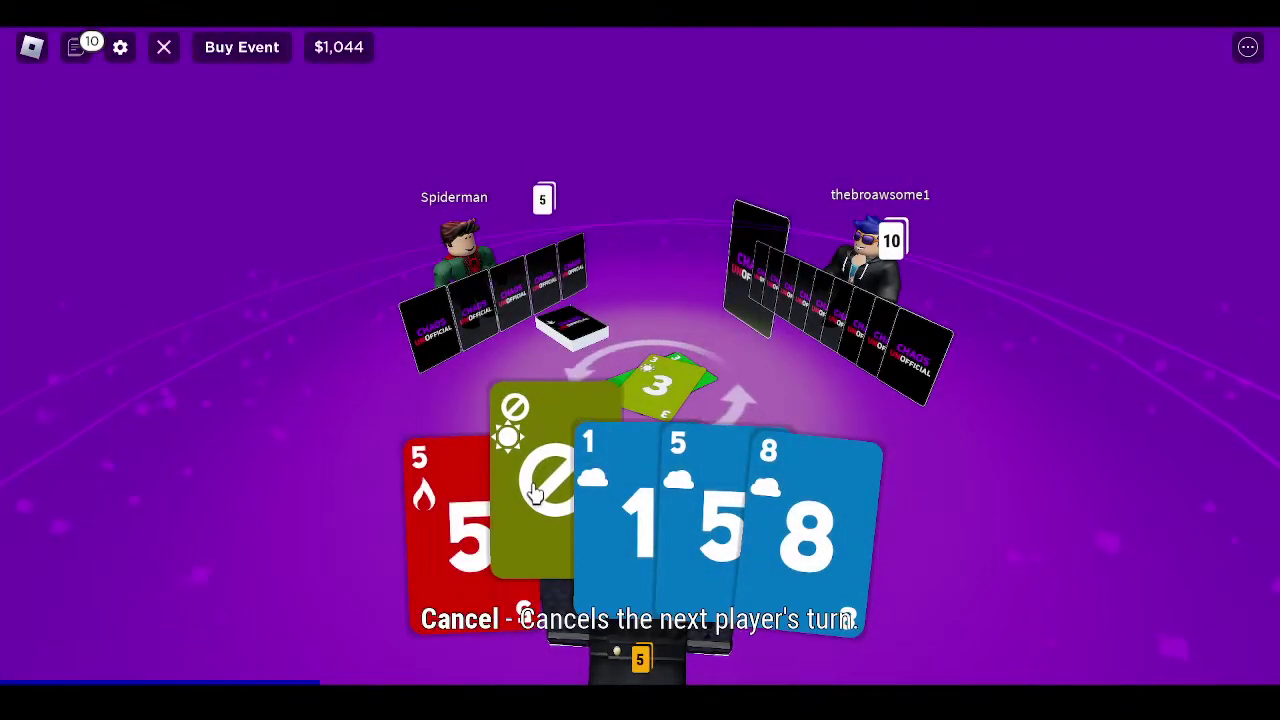
- Play the green Cancel card from the hand onto the pile
left_click(535, 493)
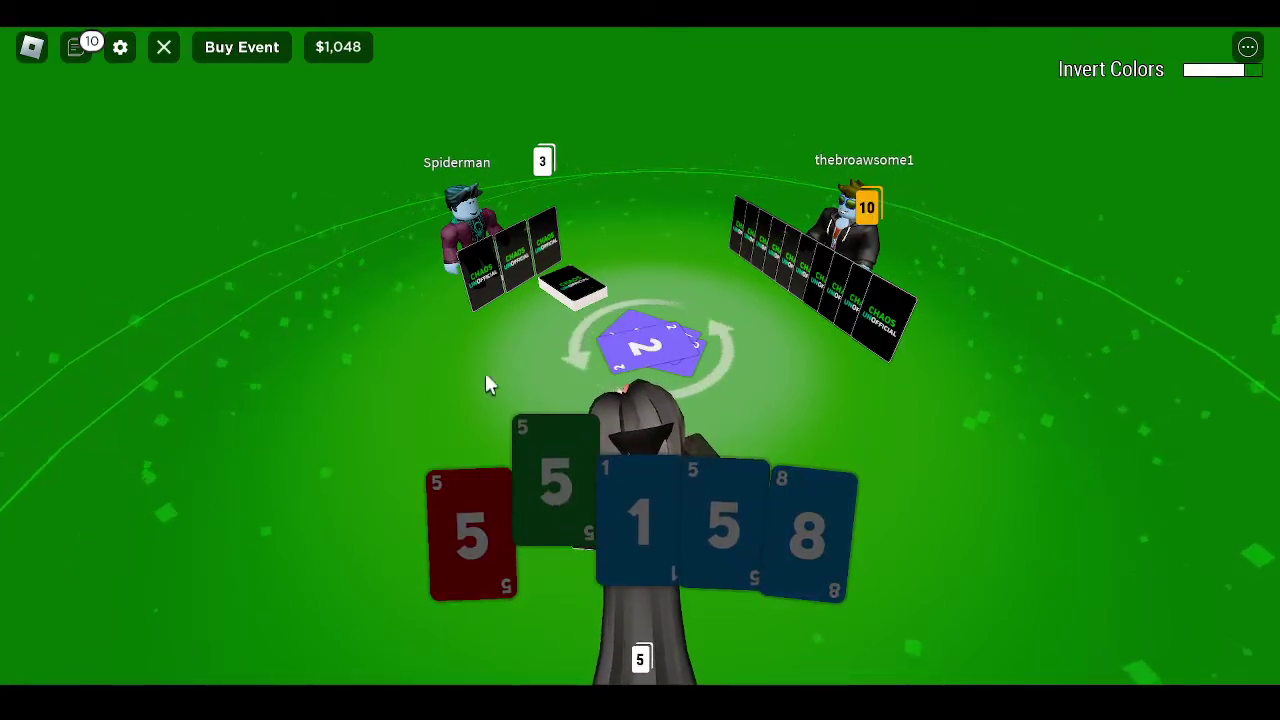
- Open the gear-icon settings and dismiss them with Cancel, leaving everything unchanged
left_click(120, 47)
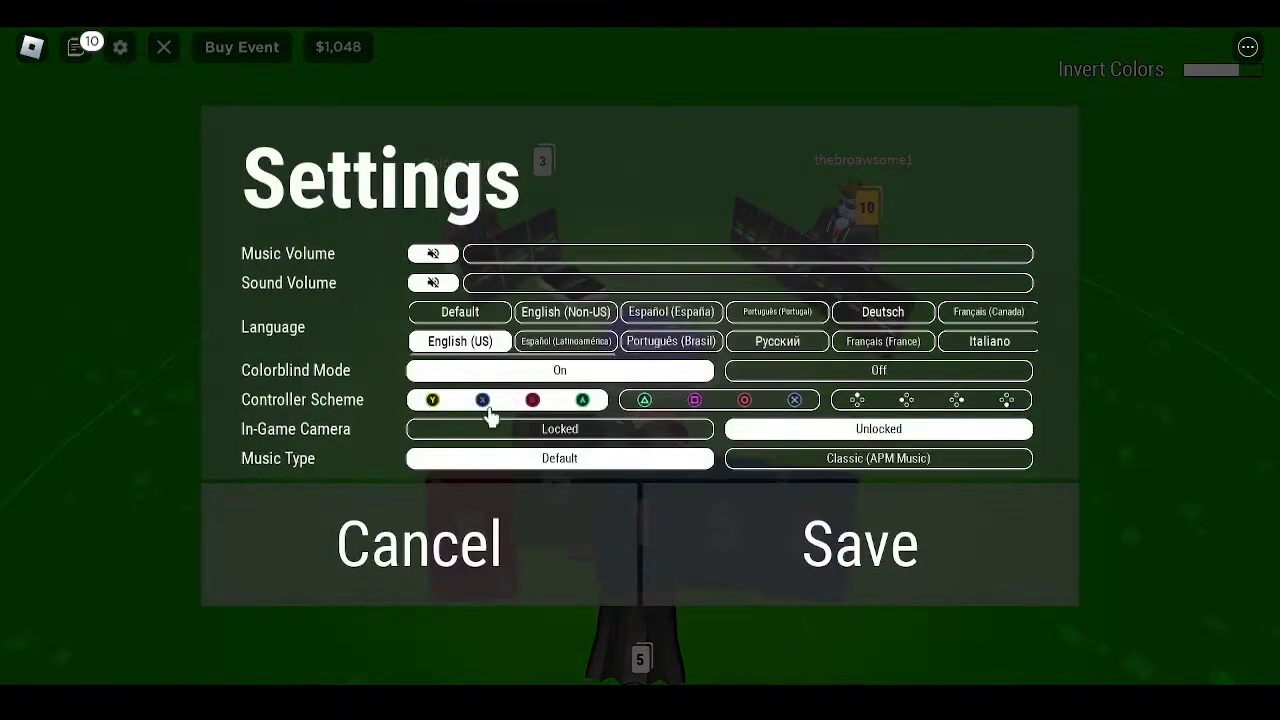
left_click(551, 531)
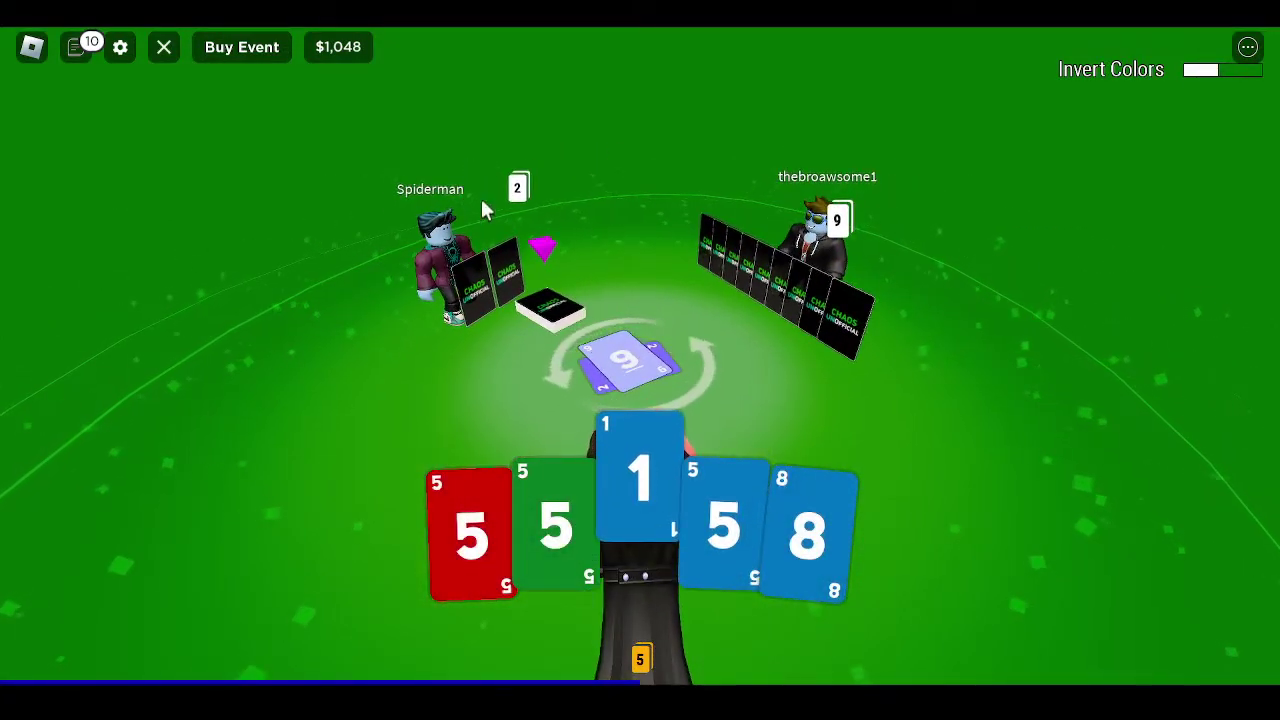
- Take one card from the deck, then play green 5, green Cancel, blue 1 and blue 0 in turn
left_click(570, 310)
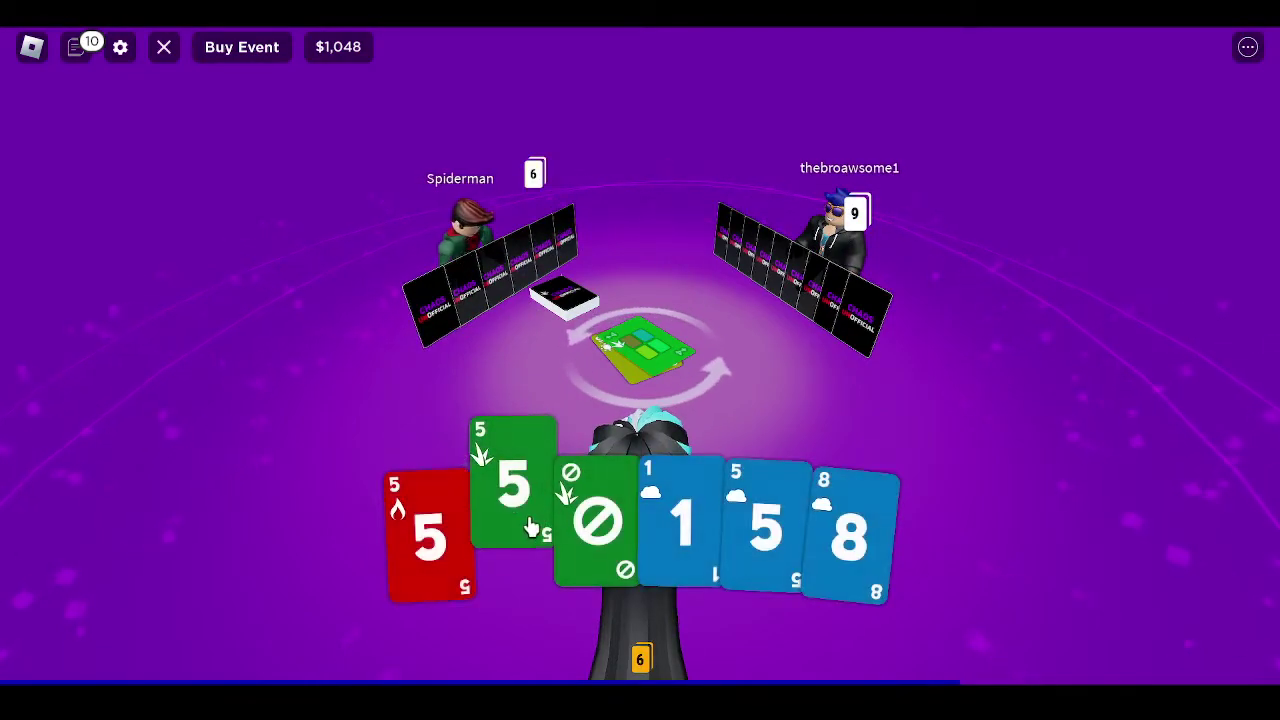
left_click(520, 490)
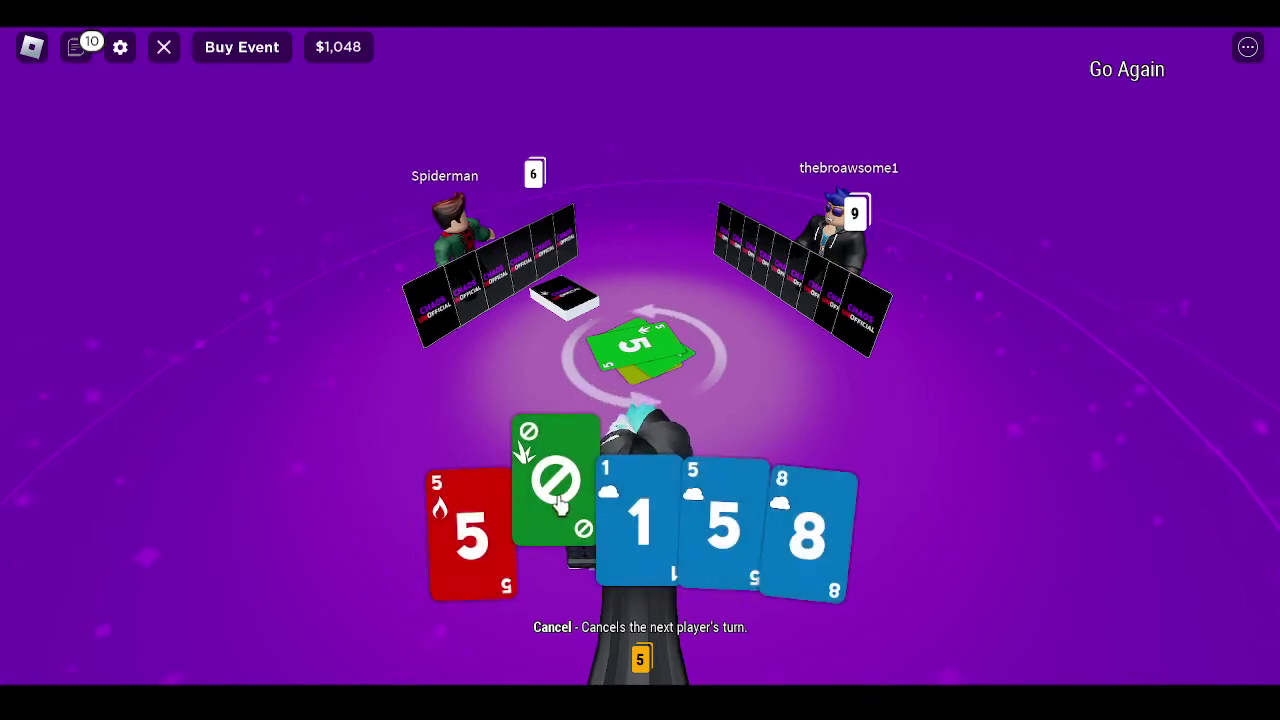
left_click(560, 500)
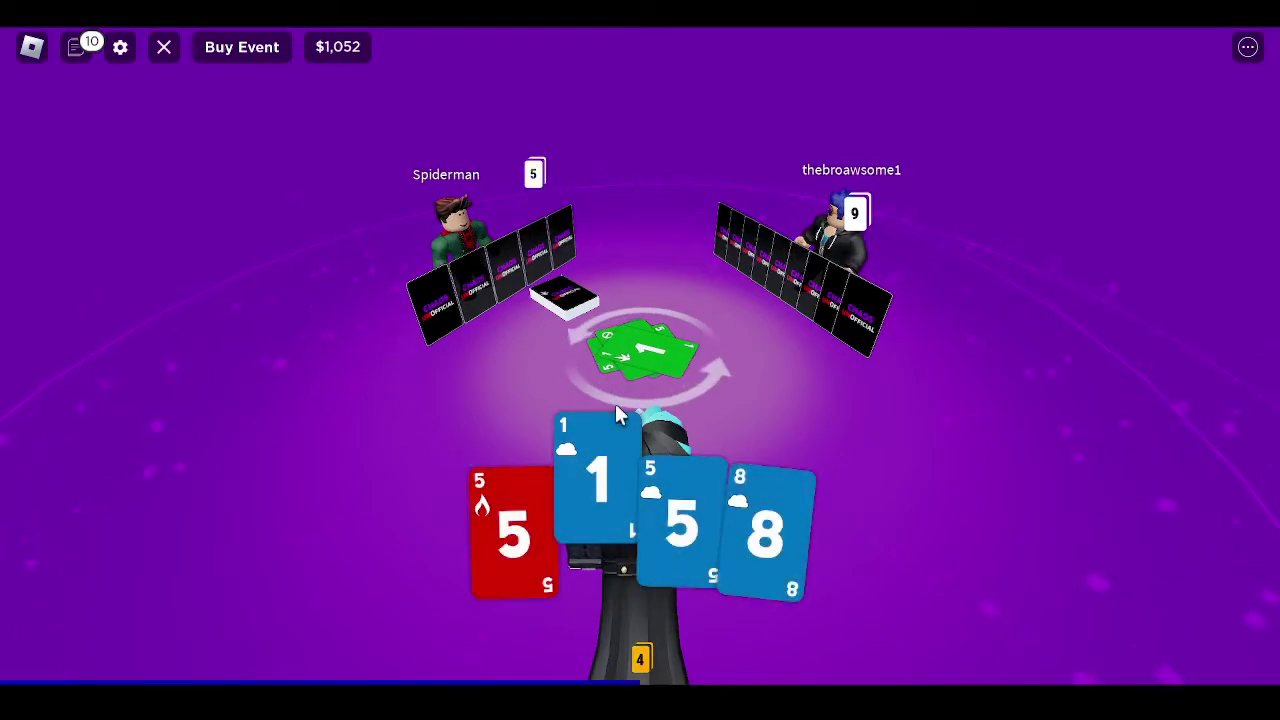
left_click(590, 478)
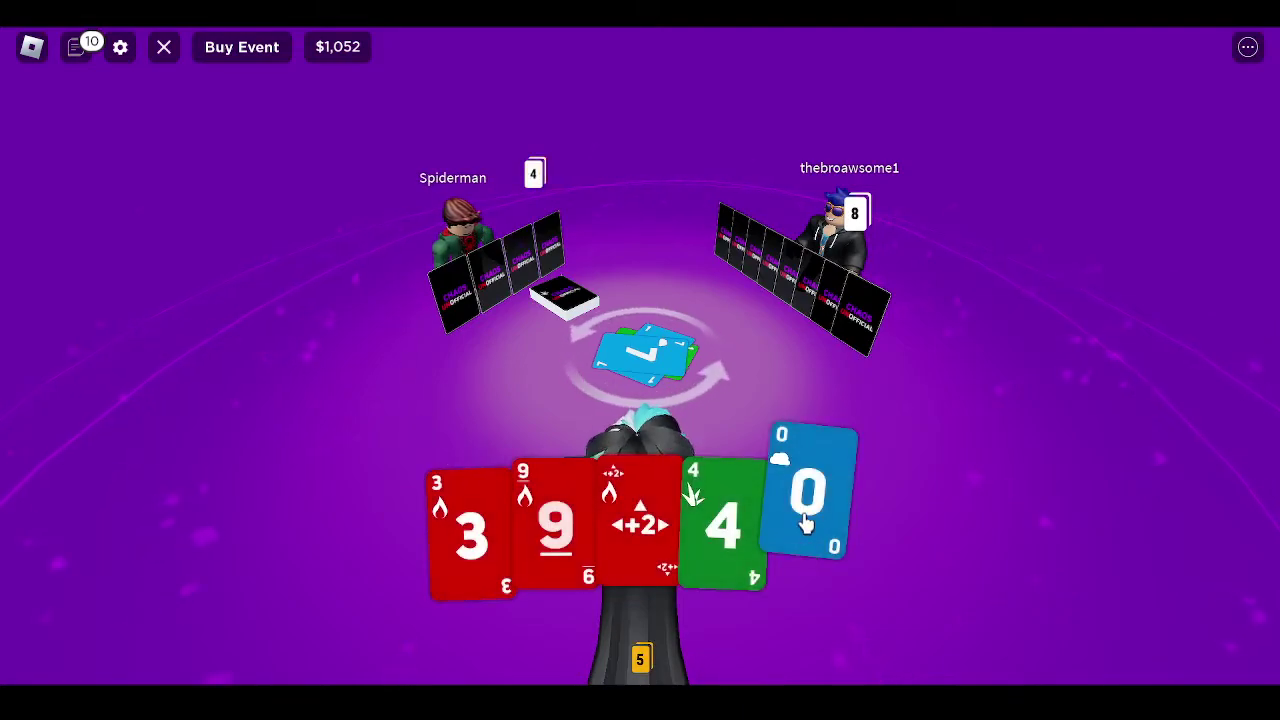
left_click(806, 520)
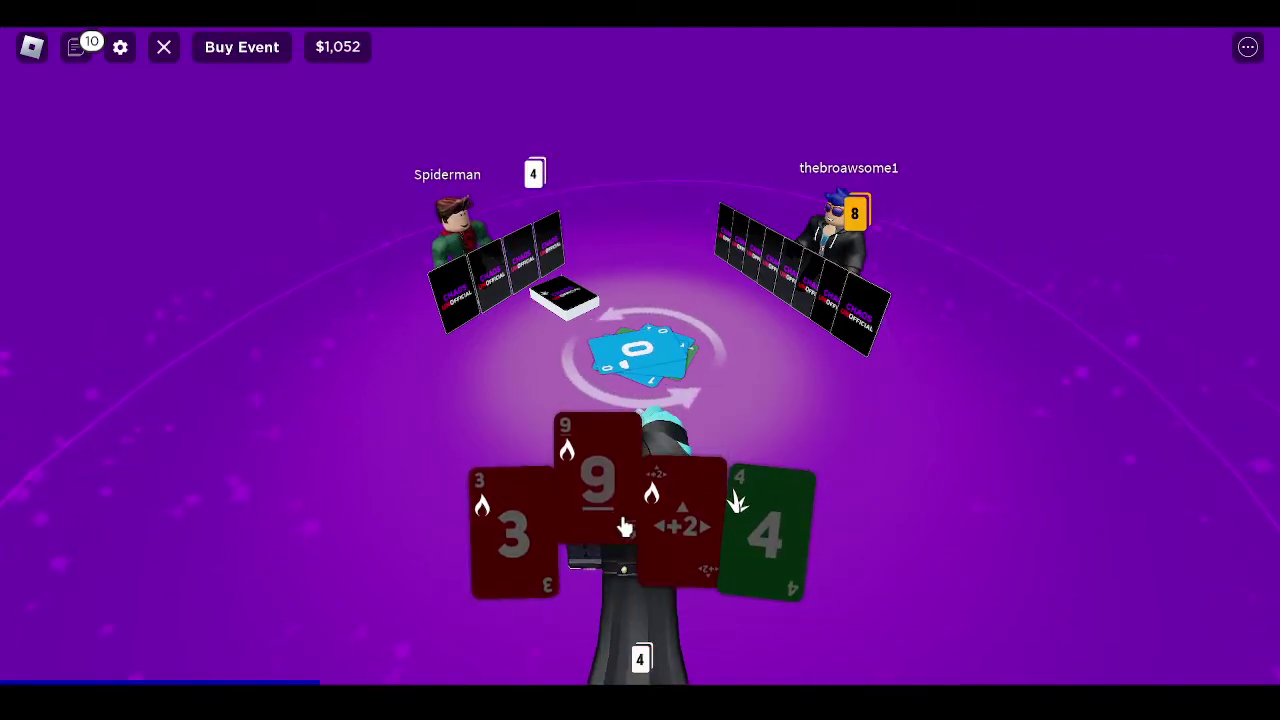
left_click_drag(691, 236, 538, 240)
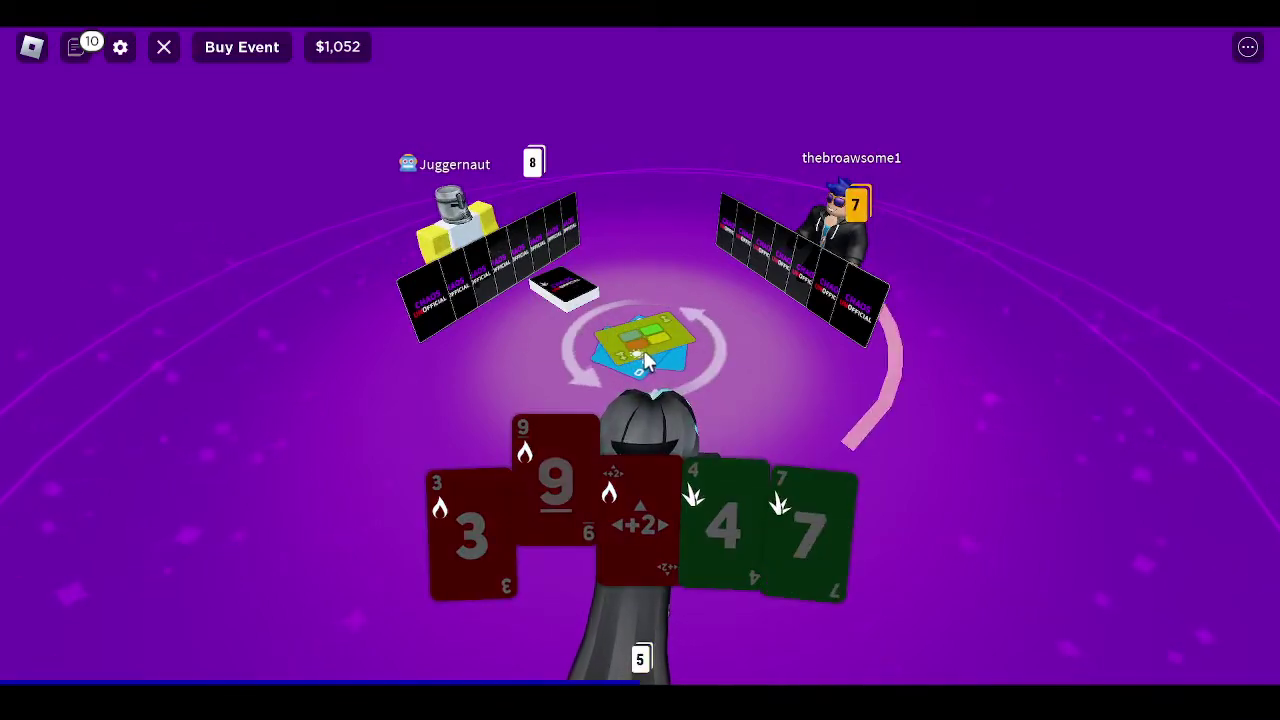
- Open the chat panel, draw a blue 4 from the deck, and play the red Choice +2
left_click(78, 47)
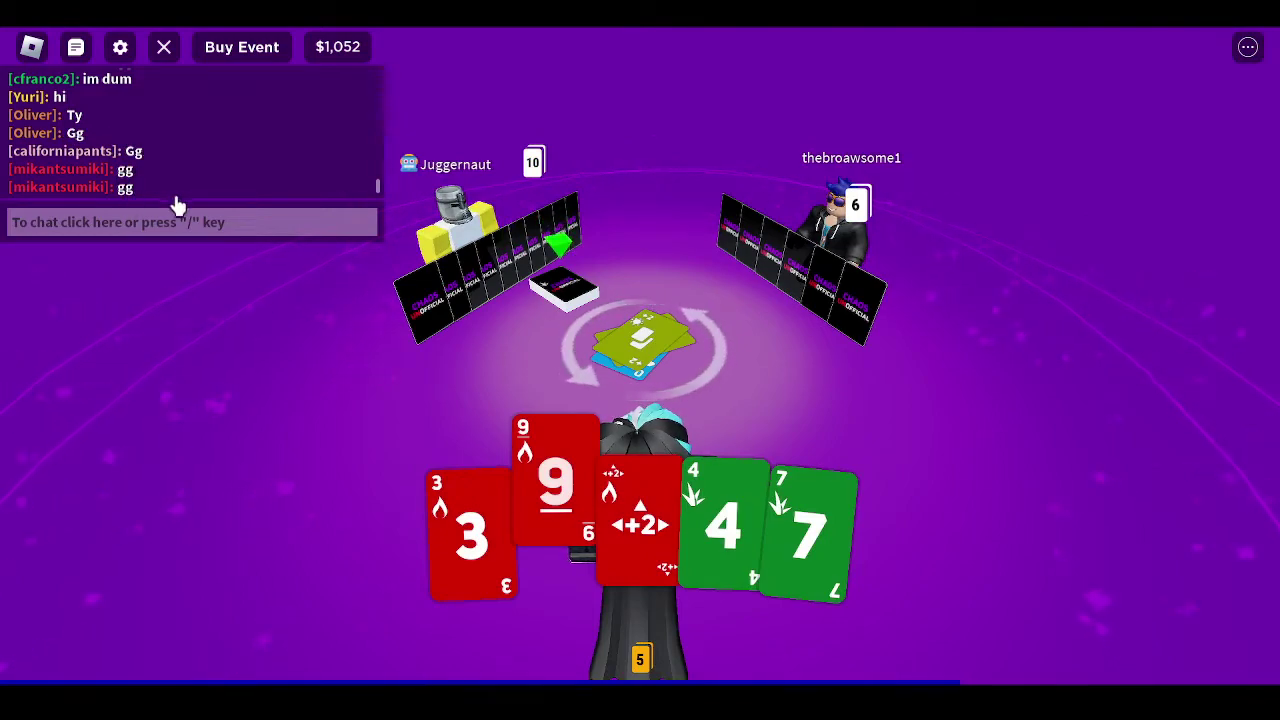
left_click(552, 289)
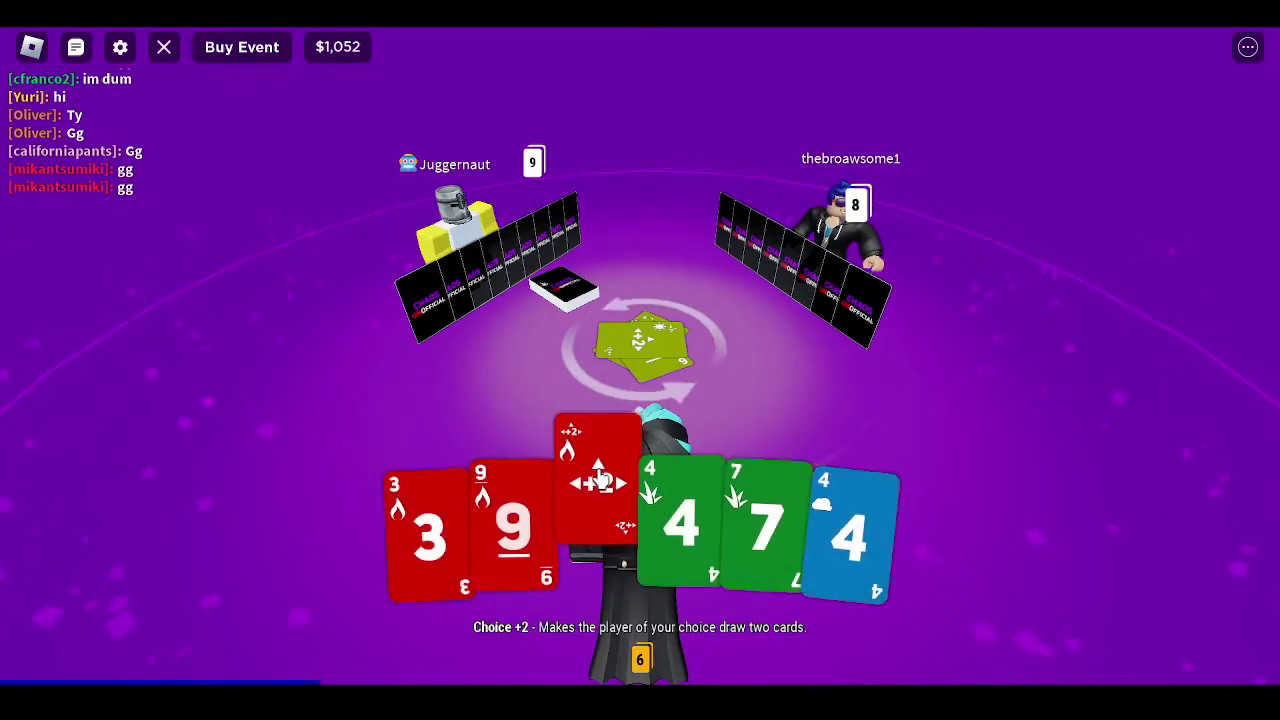
left_click(597, 520)
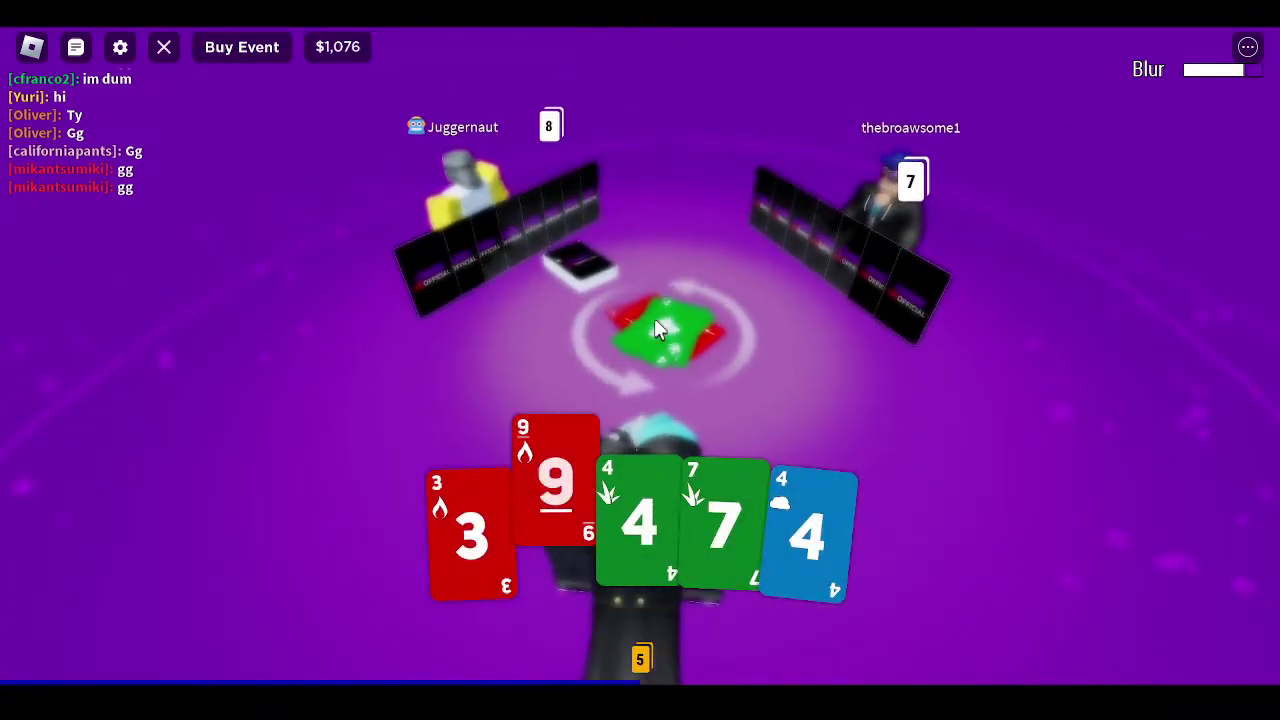
- Play green 4 and blue 4, draw and play a blue 3, then red 3 and red 9
left_click(640, 500)
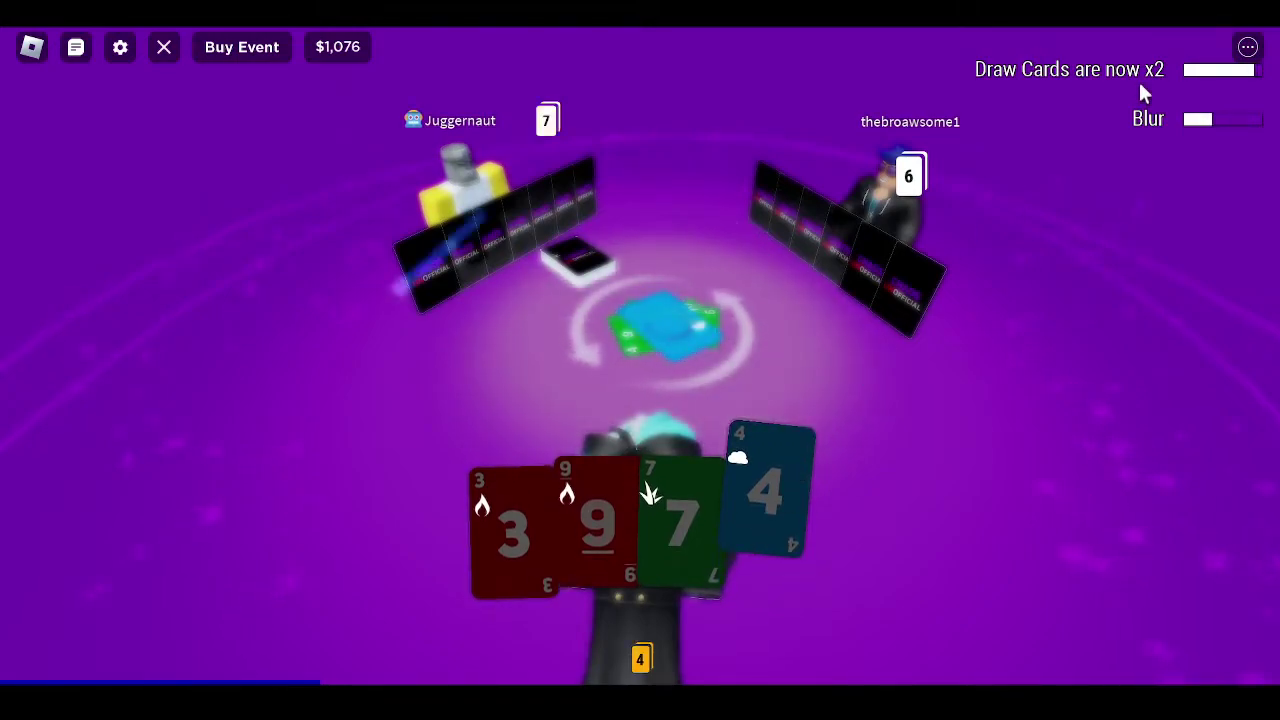
left_click(772, 490)
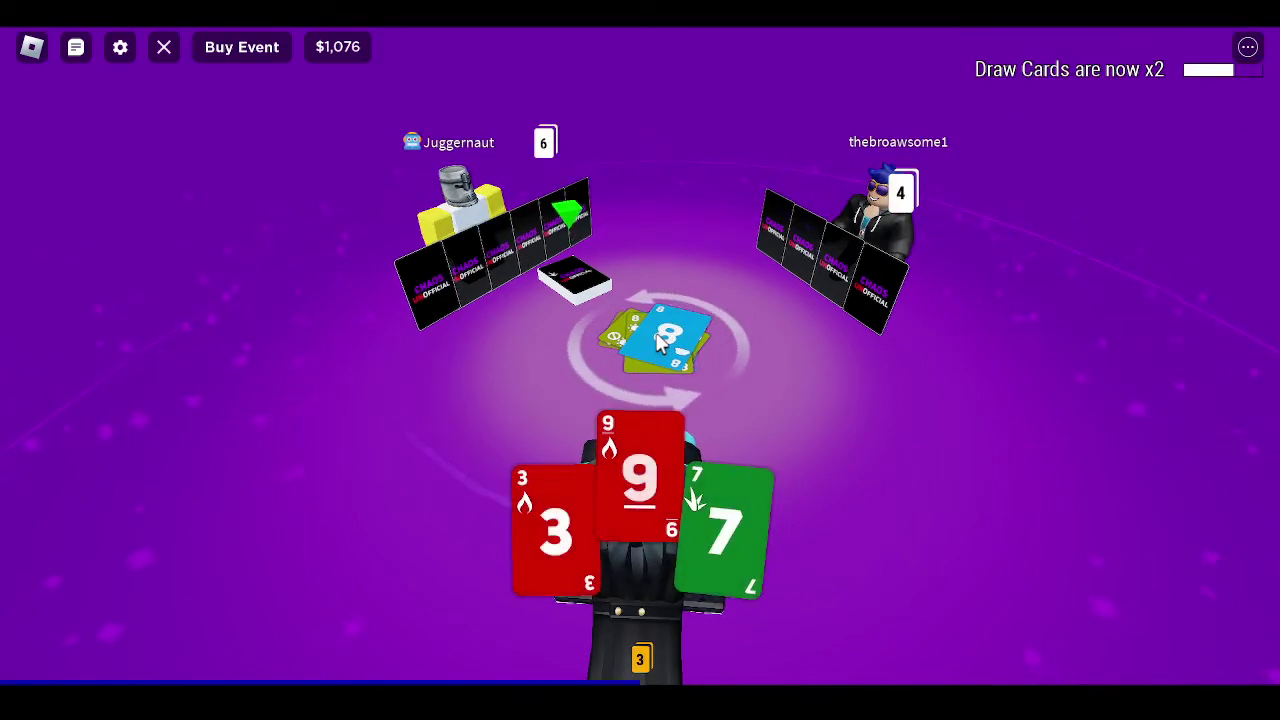
left_click(583, 289)
left_click(415, 352)
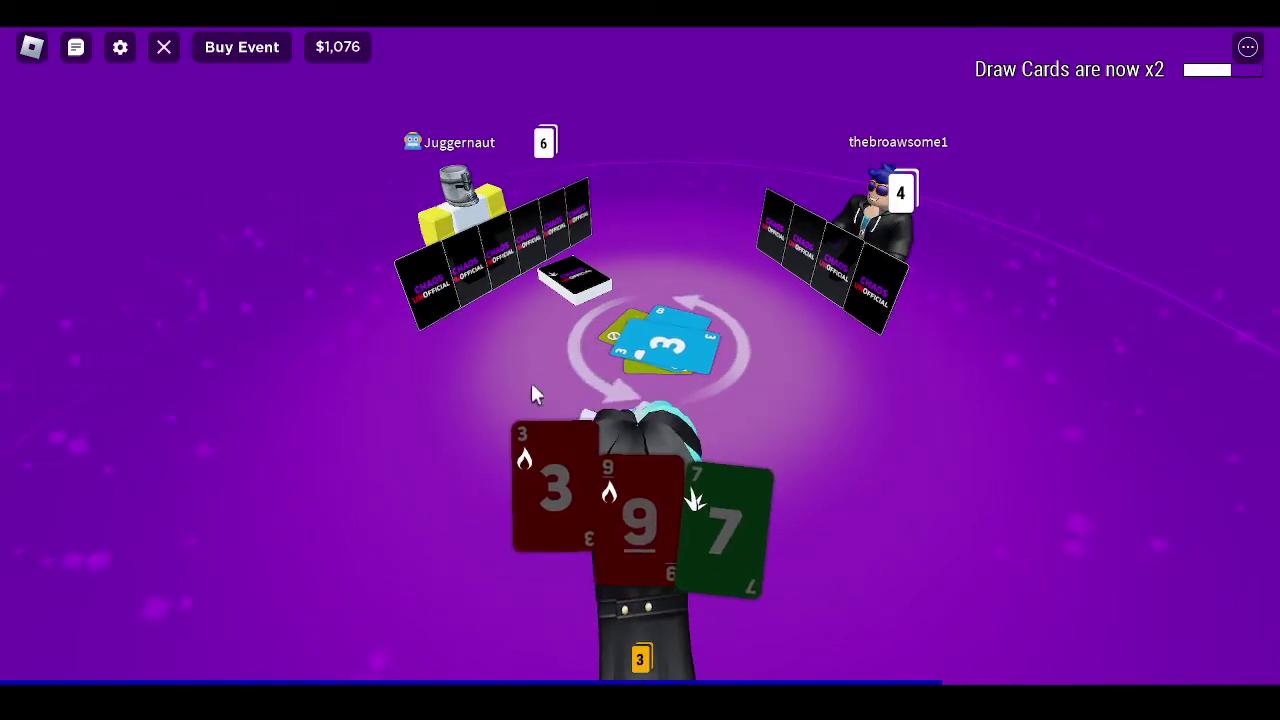
left_click_drag(714, 393, 660, 381)
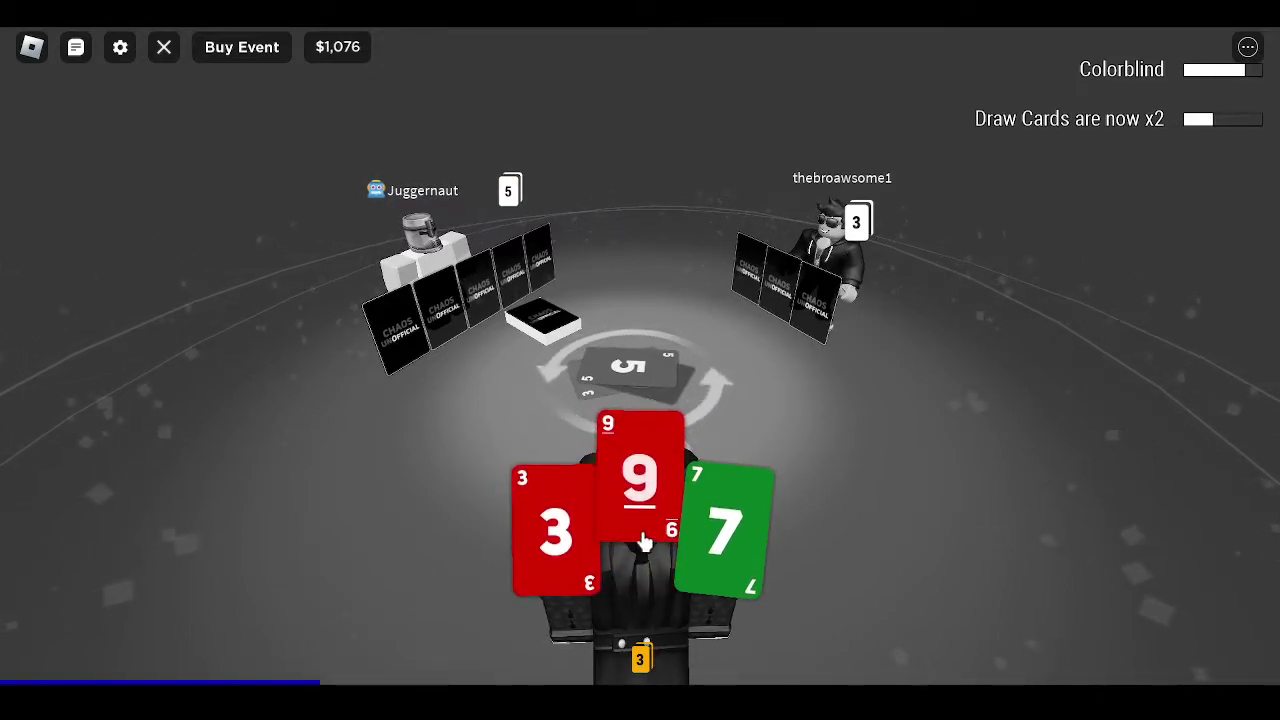
left_click(560, 545)
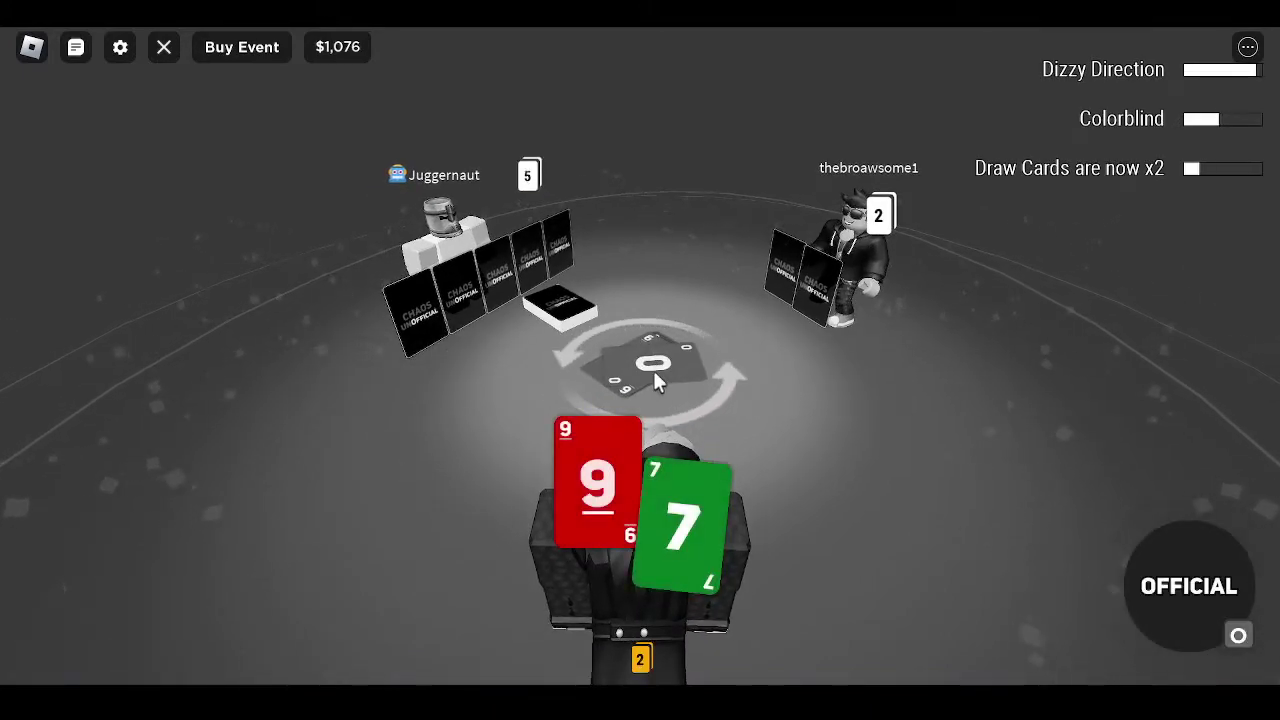
left_click(597, 525)
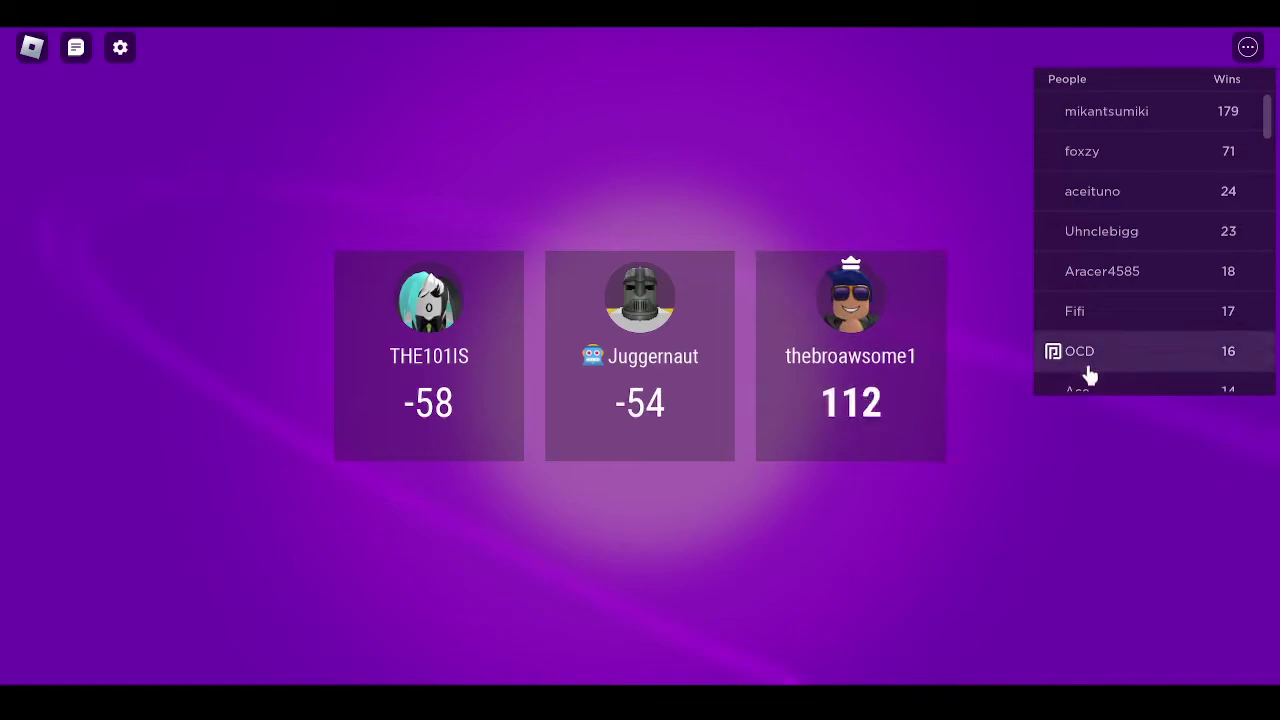
- Hide the player wins list on the Game Over screen with Tab
key("Tab")
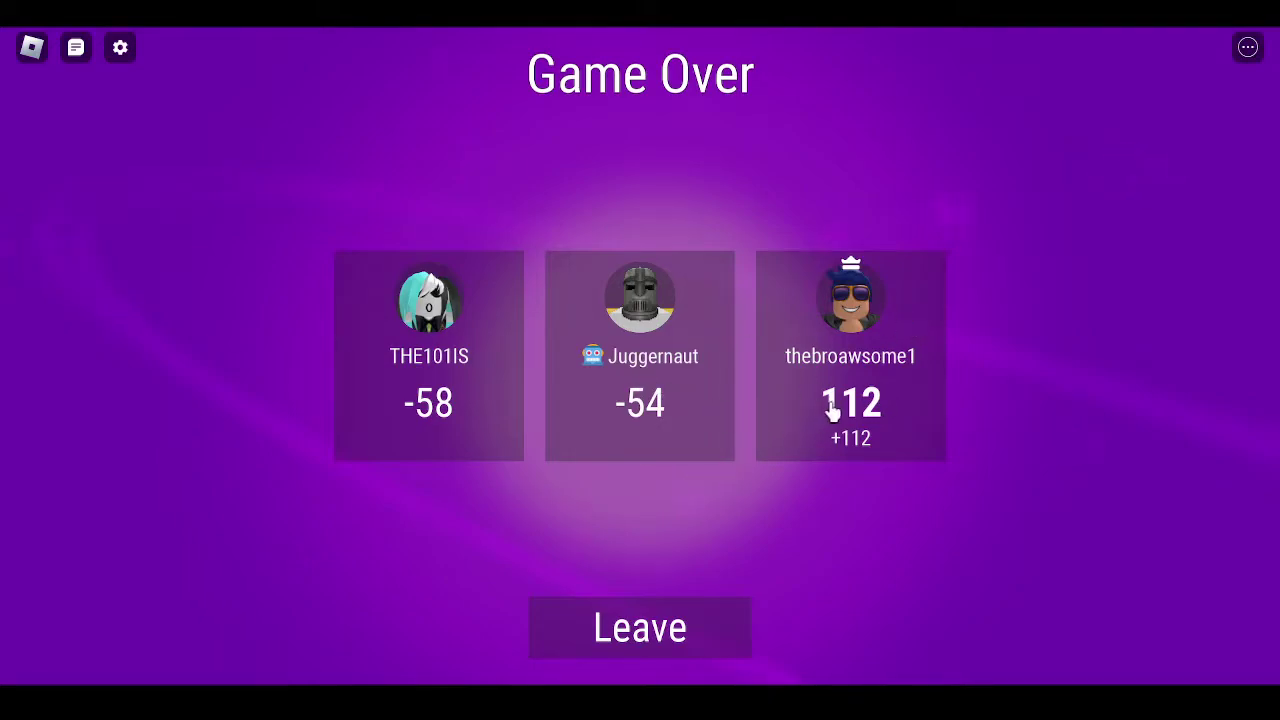
- Leave the finished match, then join a solo DASH! room via Play, Solo and Search
left_click(637, 628)
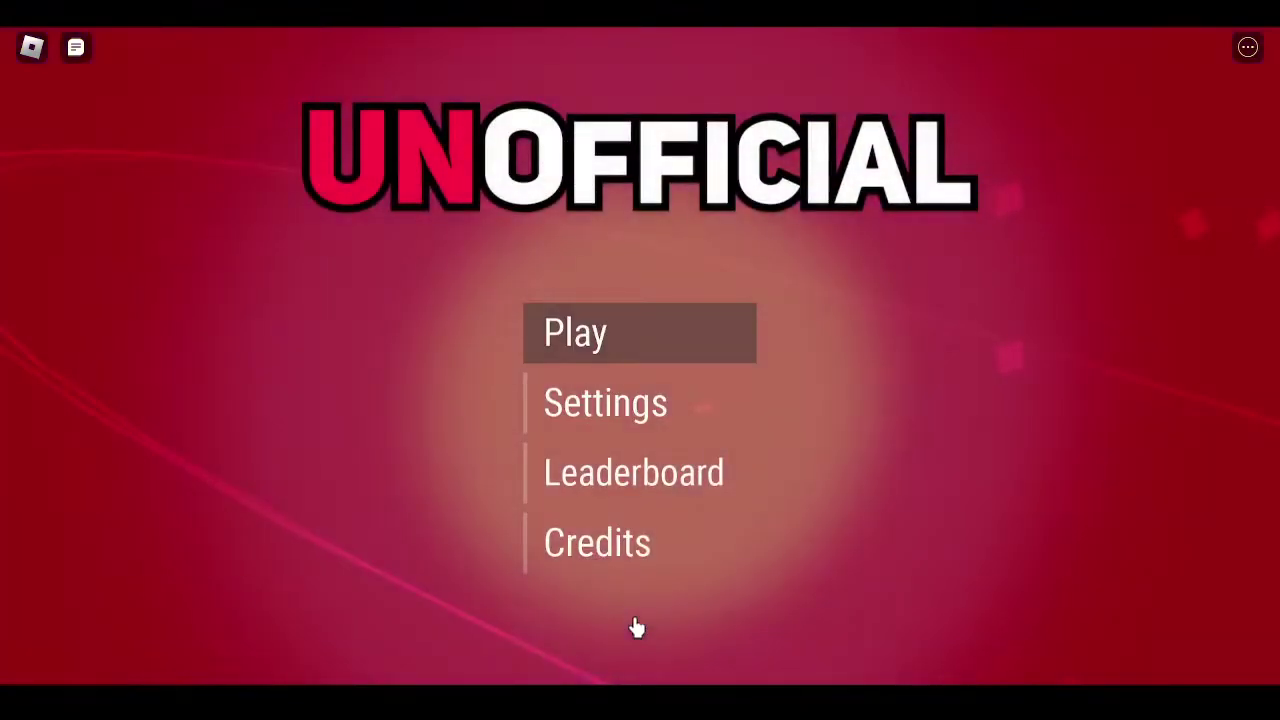
left_click(666, 332)
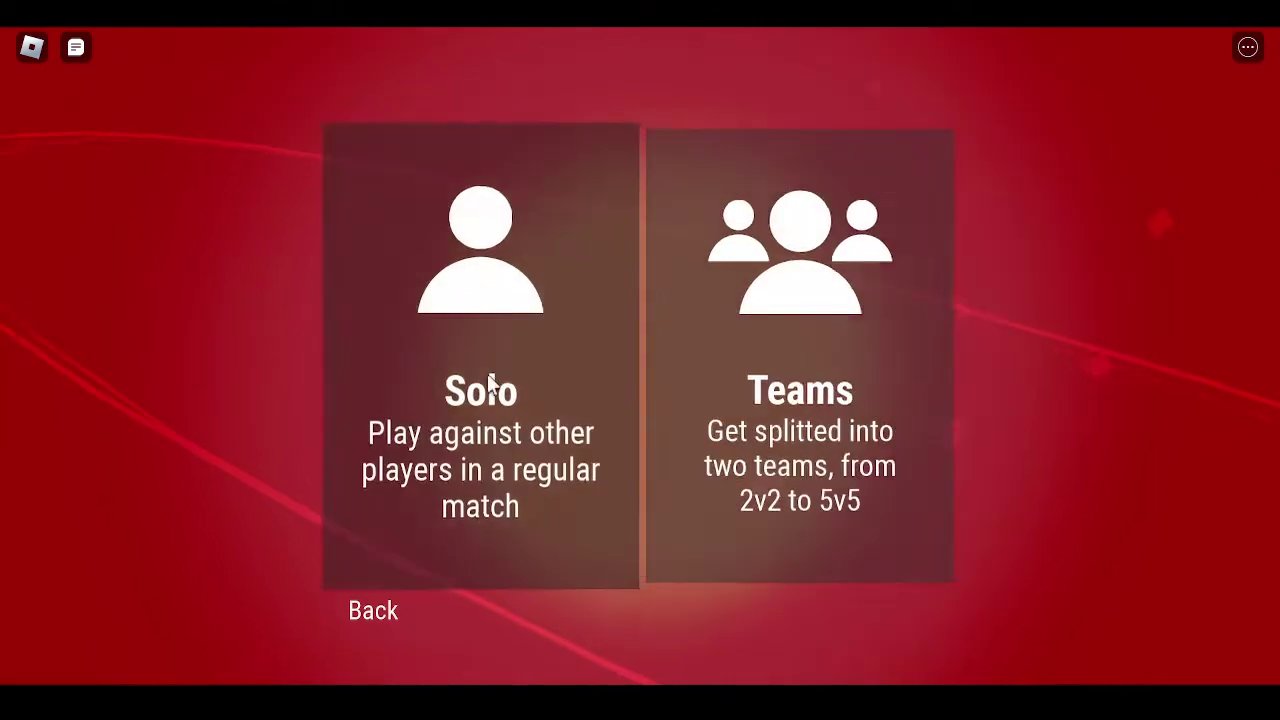
left_click(489, 387)
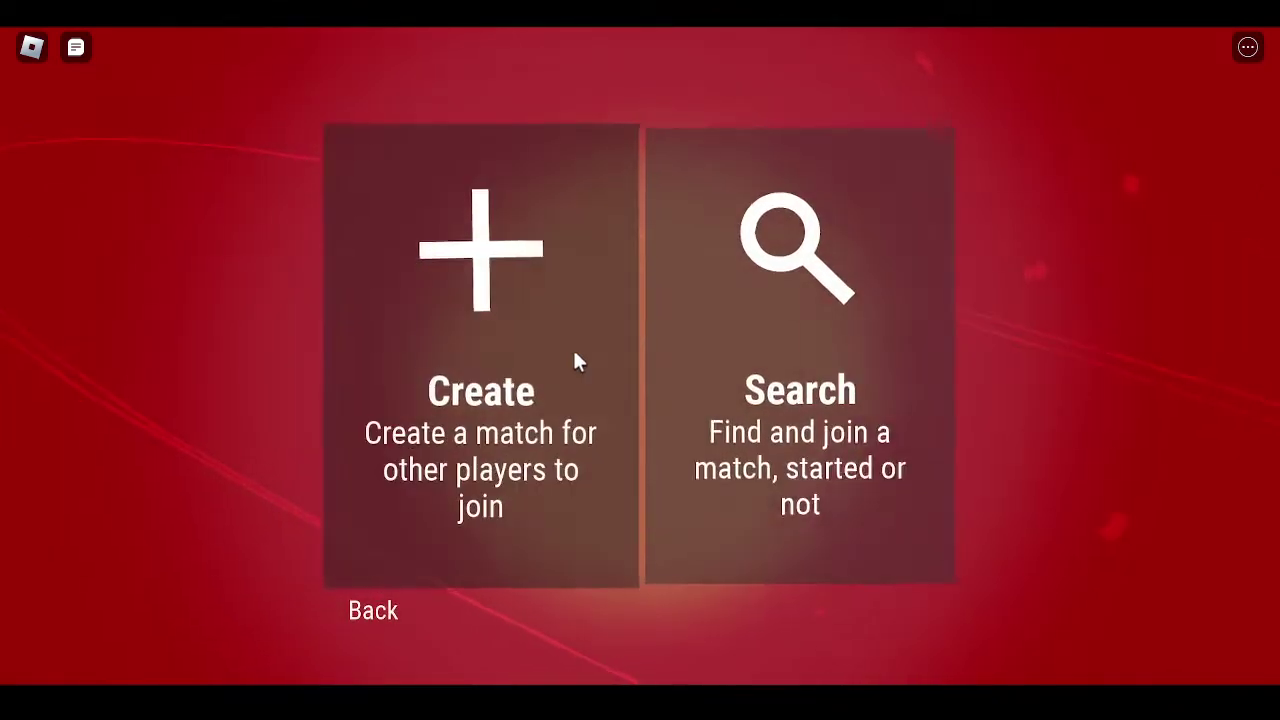
left_click(795, 440)
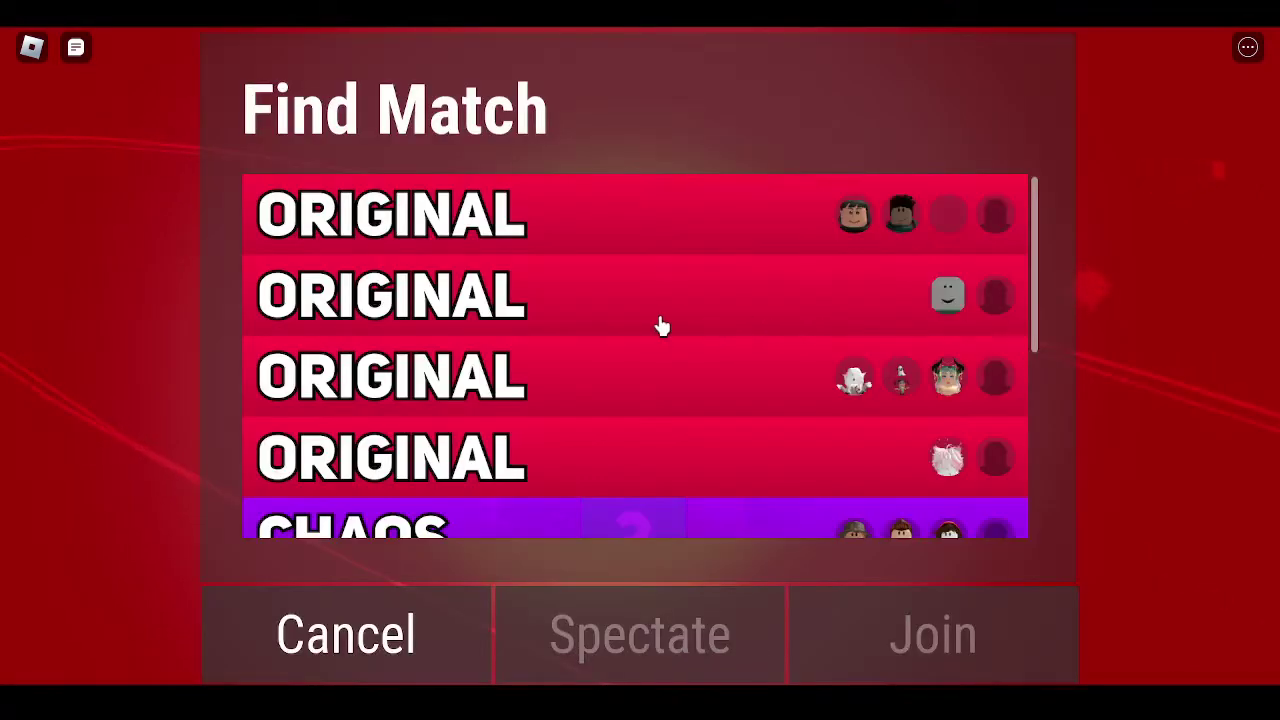
scroll(659, 326, "down", 3)
scroll(659, 326, "up", 3)
scroll(659, 326, "down", 4)
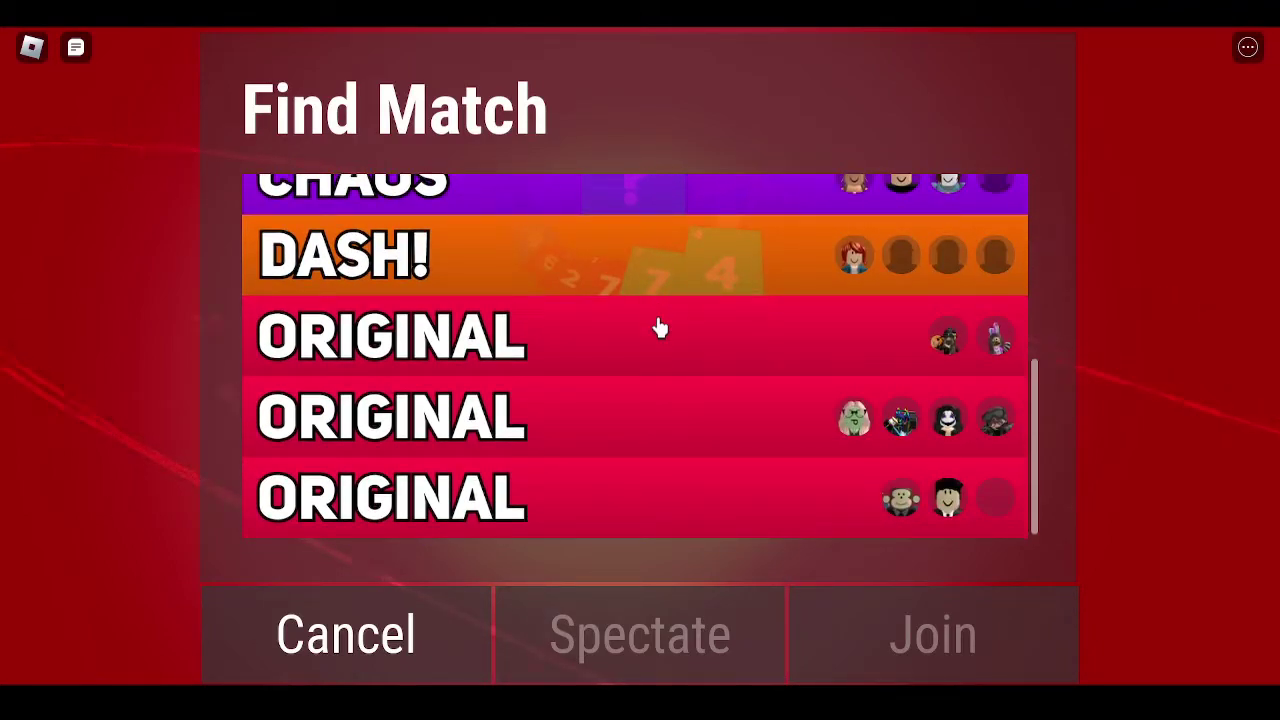
scroll(572, 326, "up", 2)
left_click(572, 405)
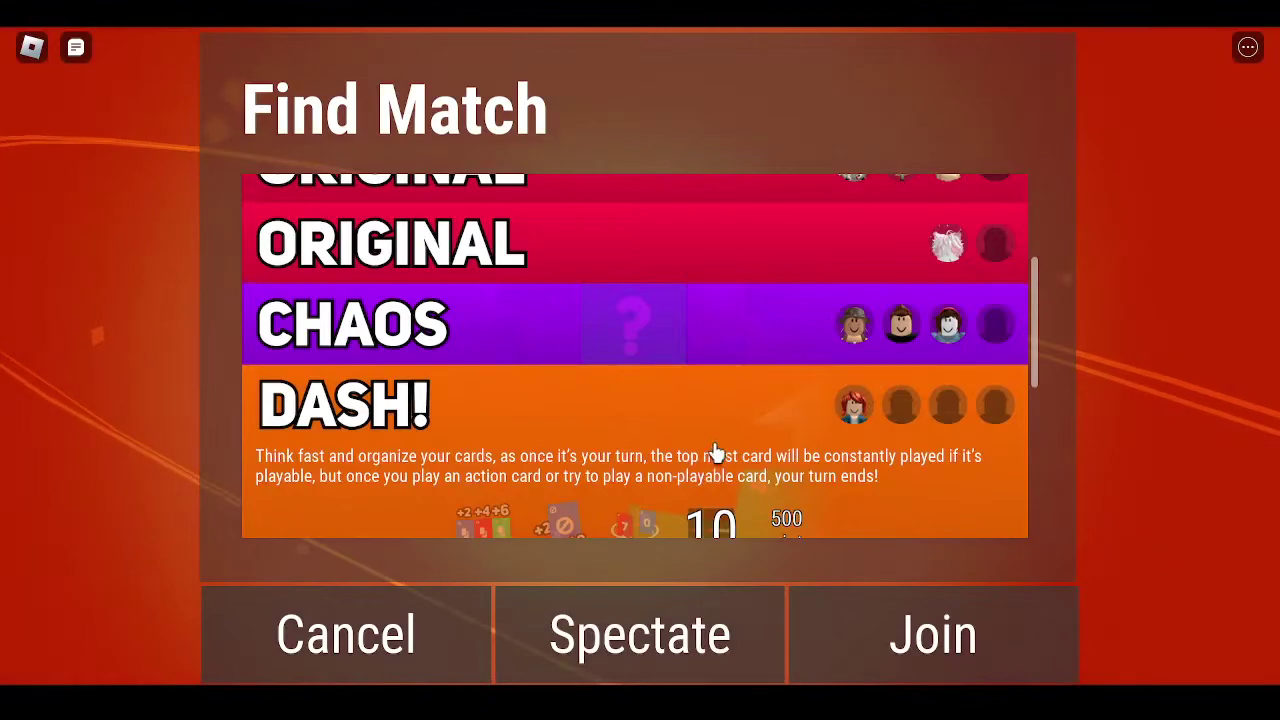
scroll(572, 405, "down", 2)
left_click(930, 600)
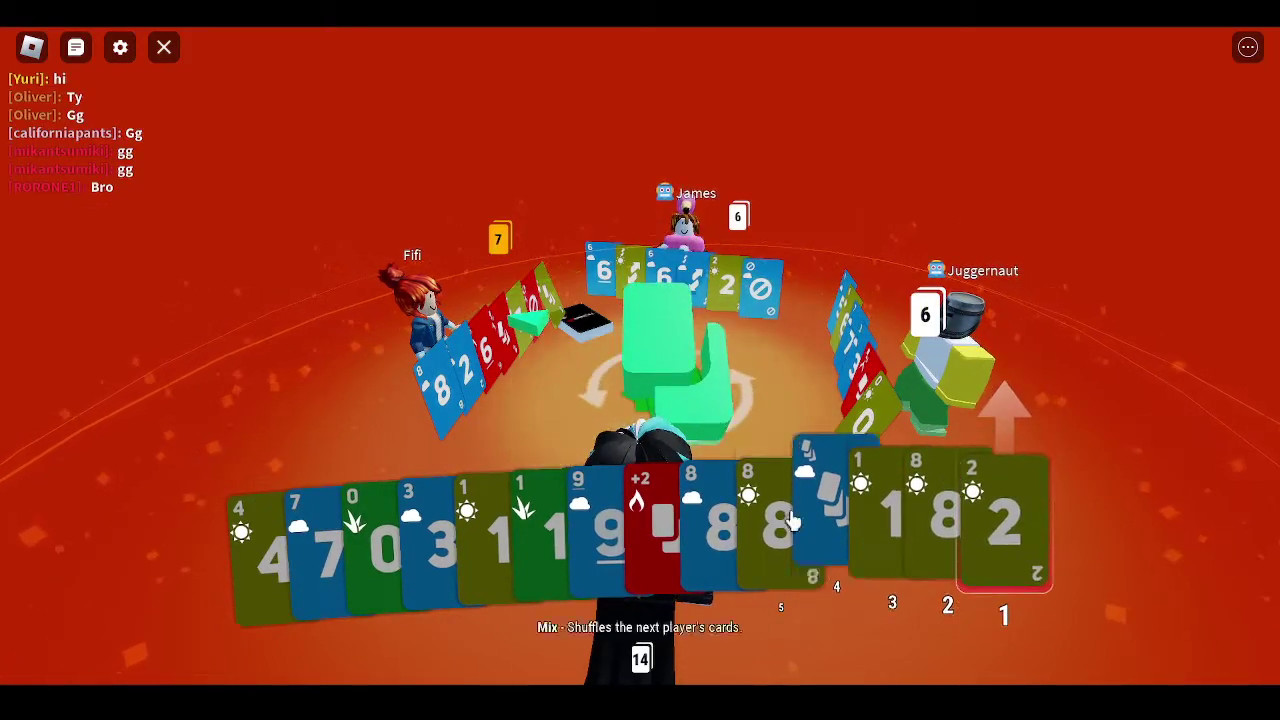
- Play green 1, green 8 and red +2, moving the green 0 to the right end
left_click(545, 530)
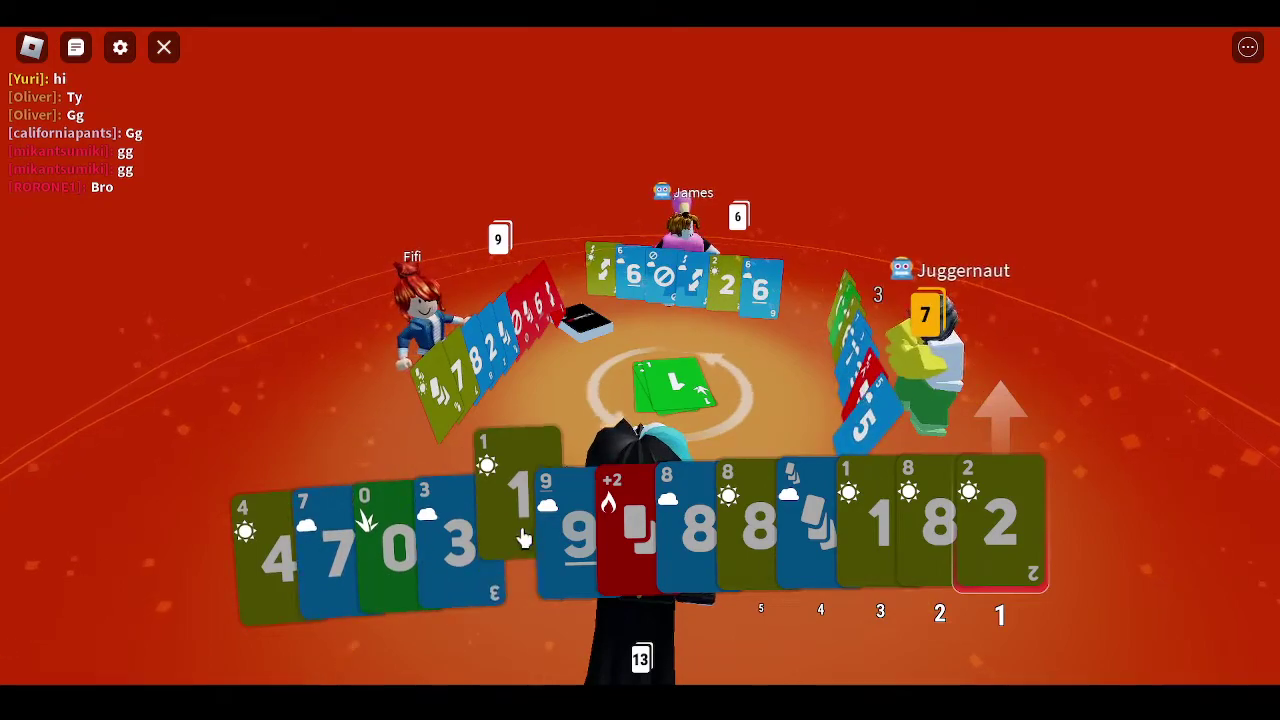
left_click_drag(370, 530, 1033, 537)
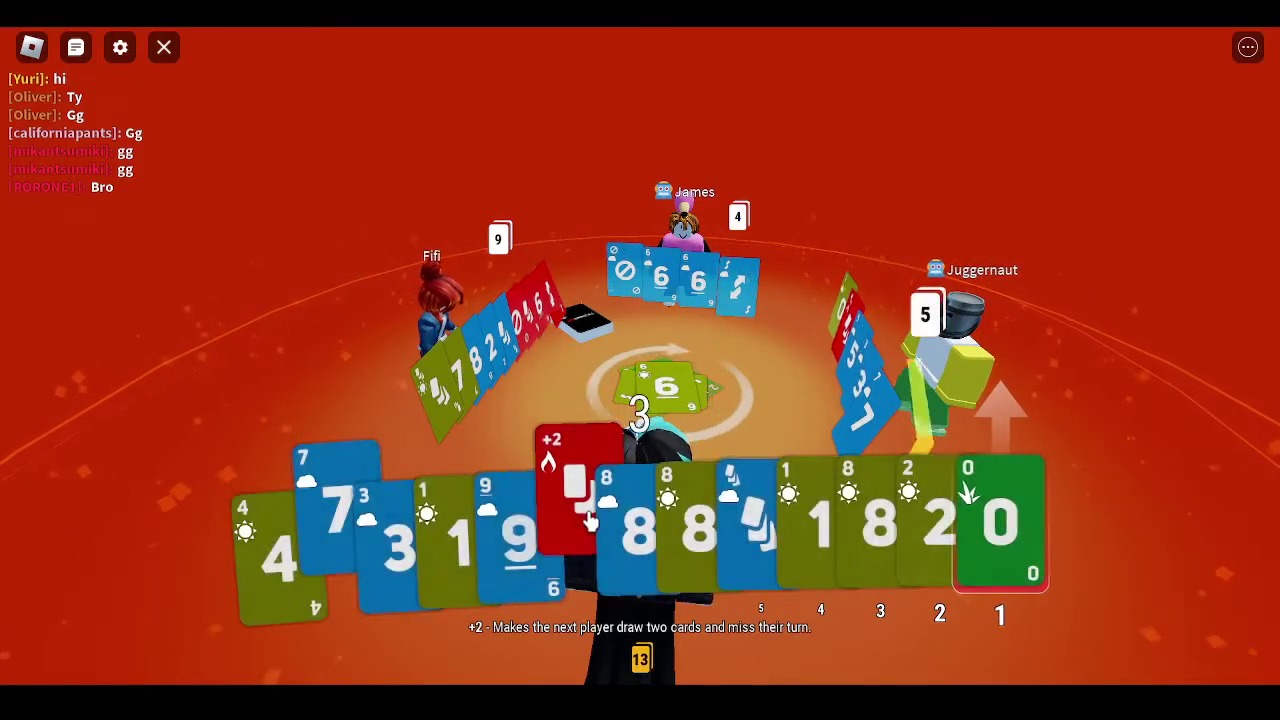
left_click(900, 515)
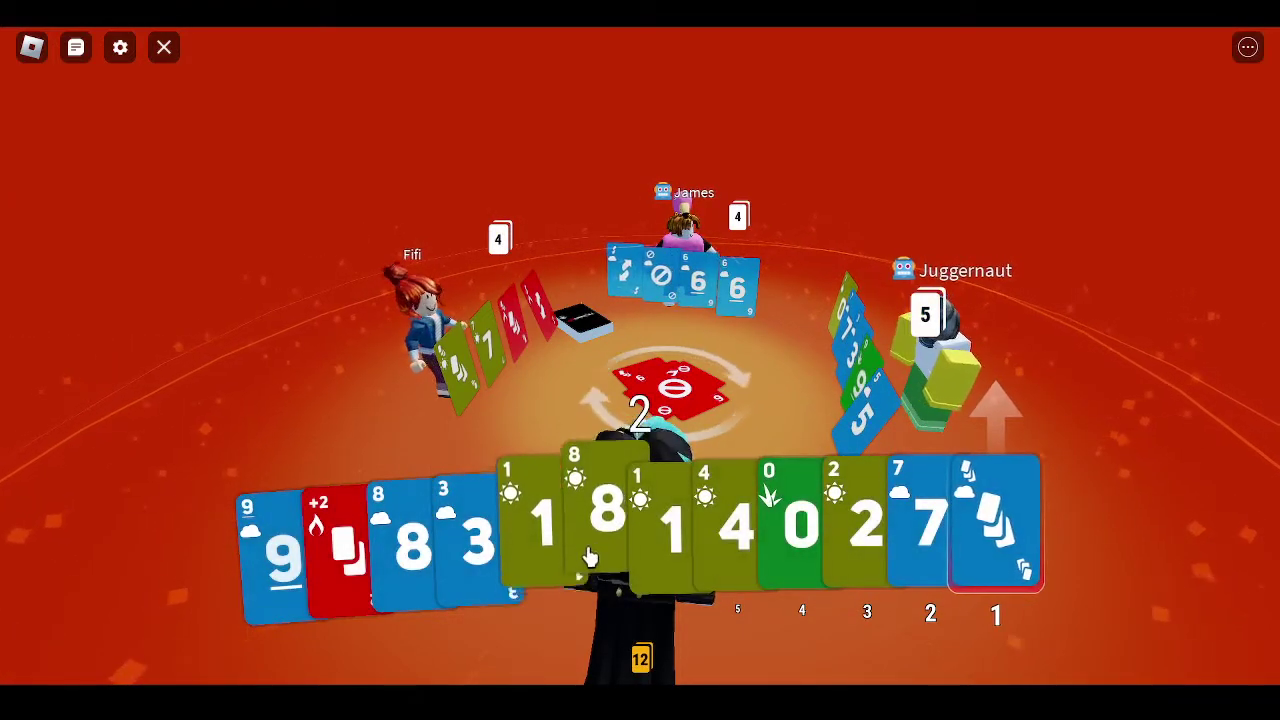
left_click(335, 545)
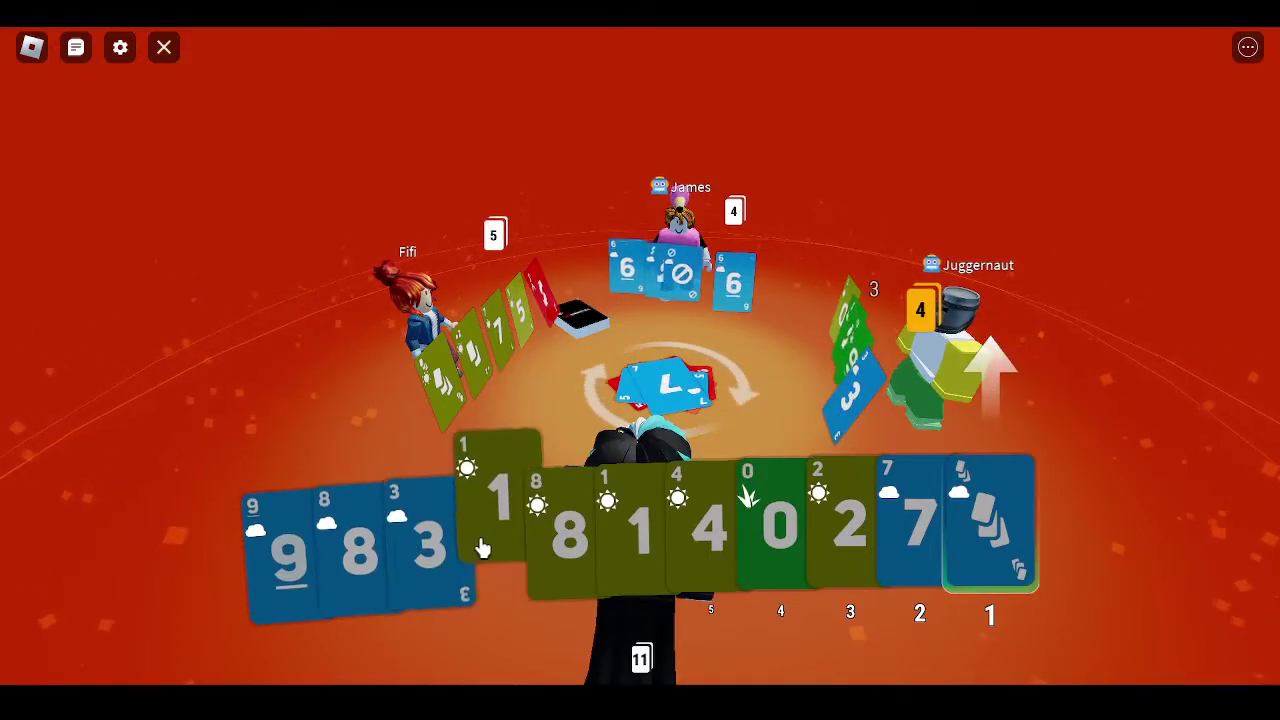
- Reorder the hand: blue 3, 9 and 8 grouped at right, green 0 and +2 at left
left_click_drag(372, 550, 1015, 560)
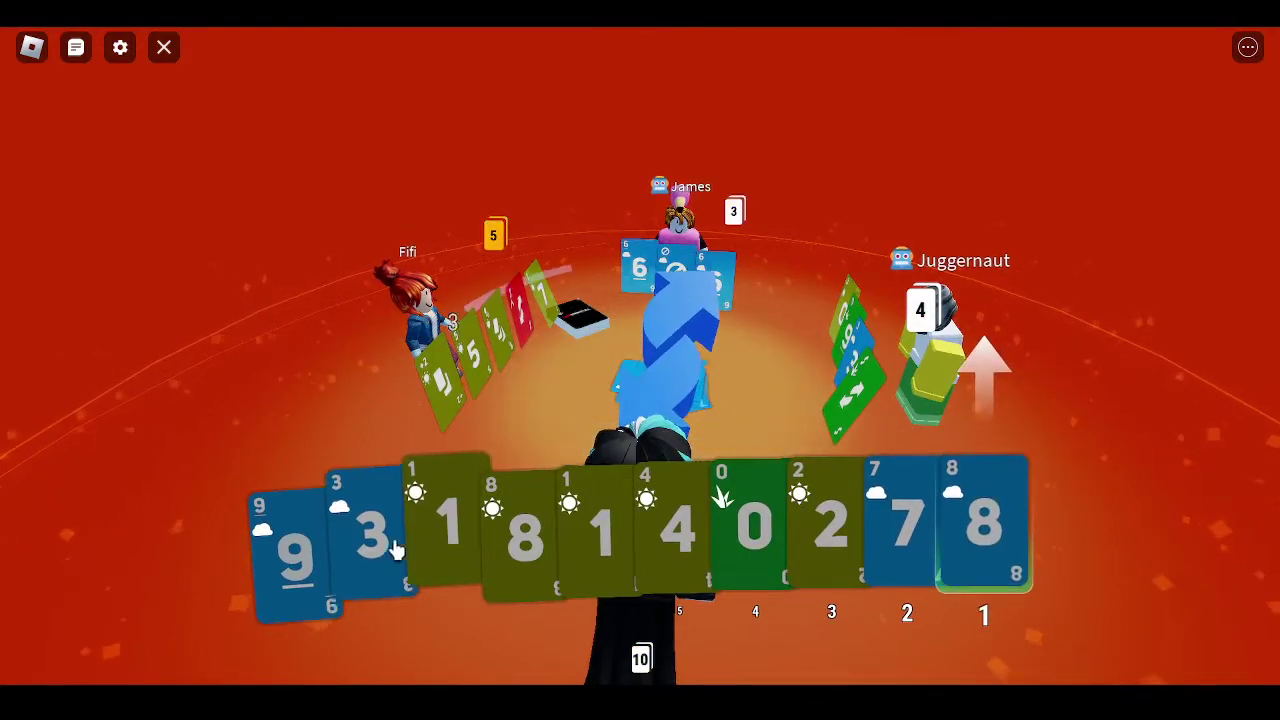
left_click_drag(372, 540, 905, 520)
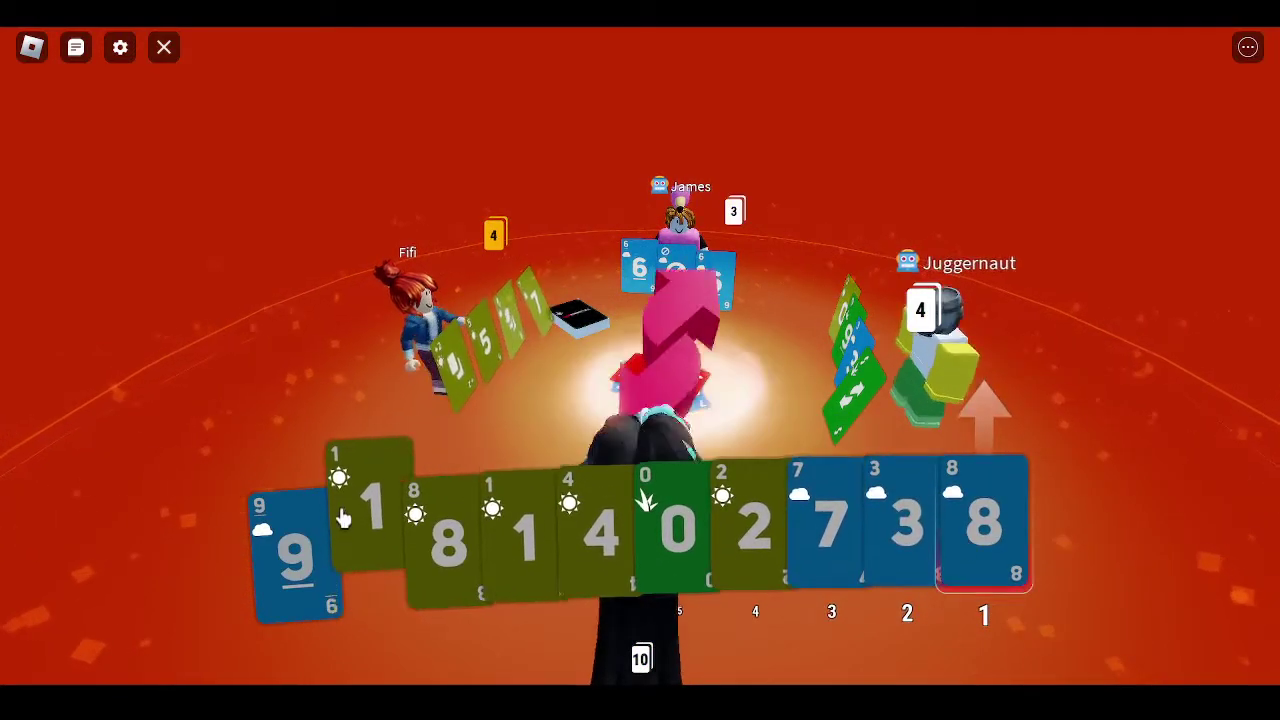
left_click_drag(290, 550, 905, 520)
left_click_drag(722, 333, 629, 322)
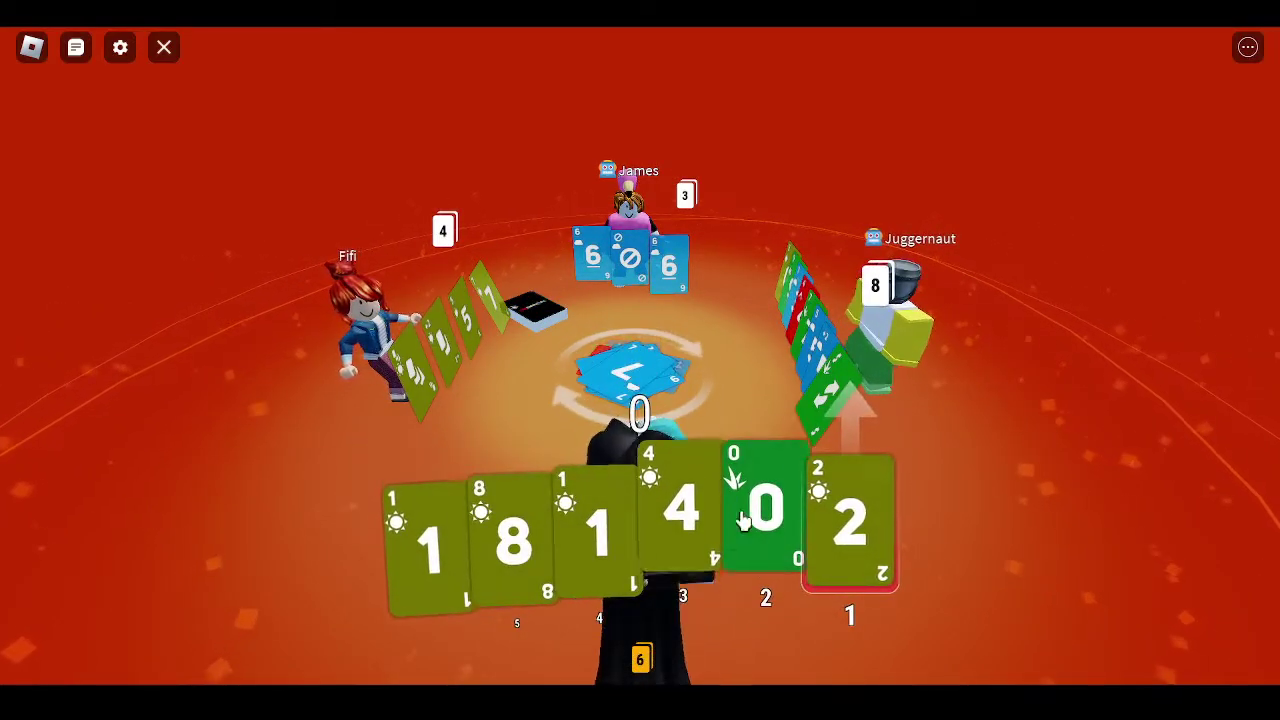
left_click_drag(745, 505, 415, 532)
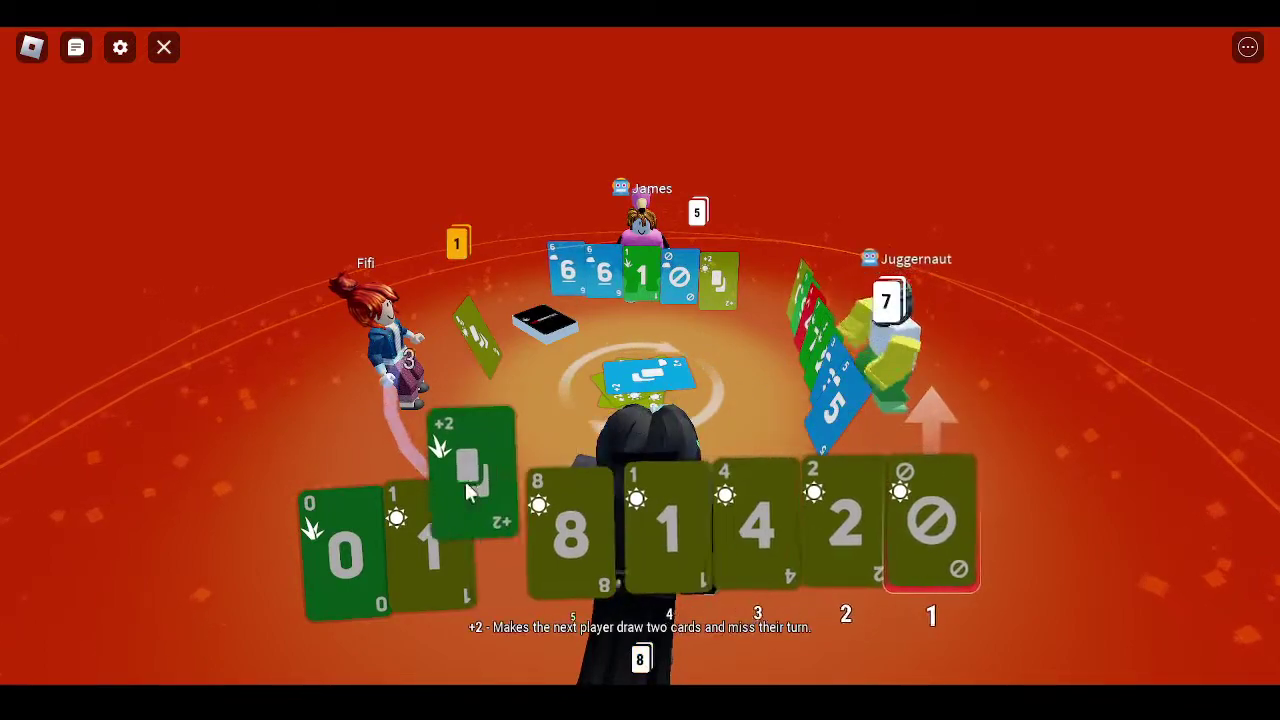
mouse_move(465, 490)
left_mouse_down()
mouse_move(915, 525)
mouse_move(947, 511)
left_mouse_up()
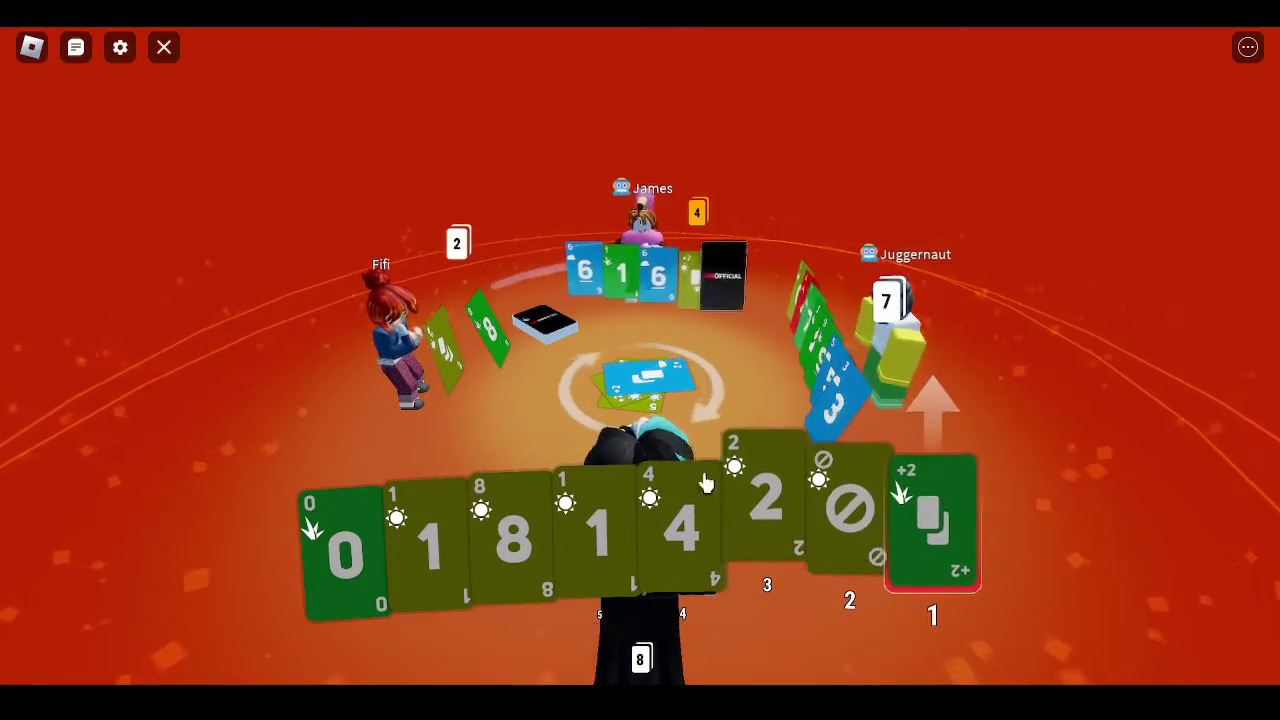
left_click_drag(870, 525, 340, 540)
- Play the skip card, then draw a green 4 and play it
left_click(926, 520)
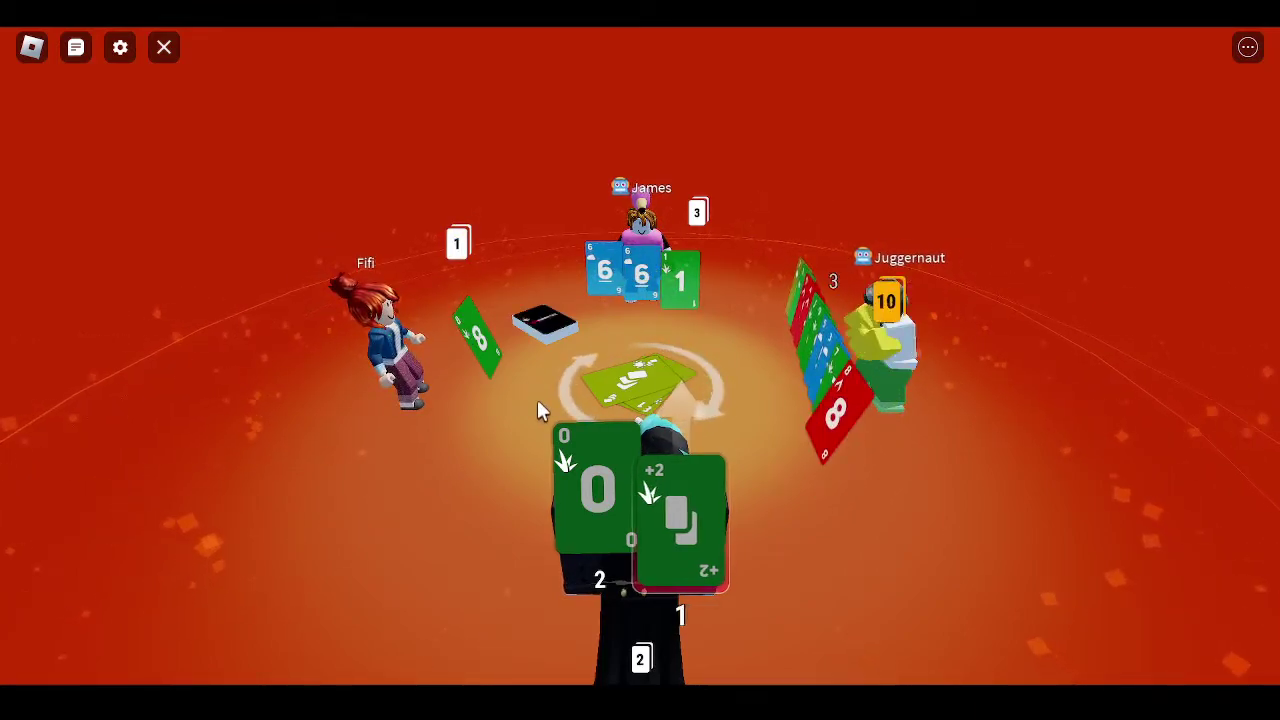
left_click(545, 322)
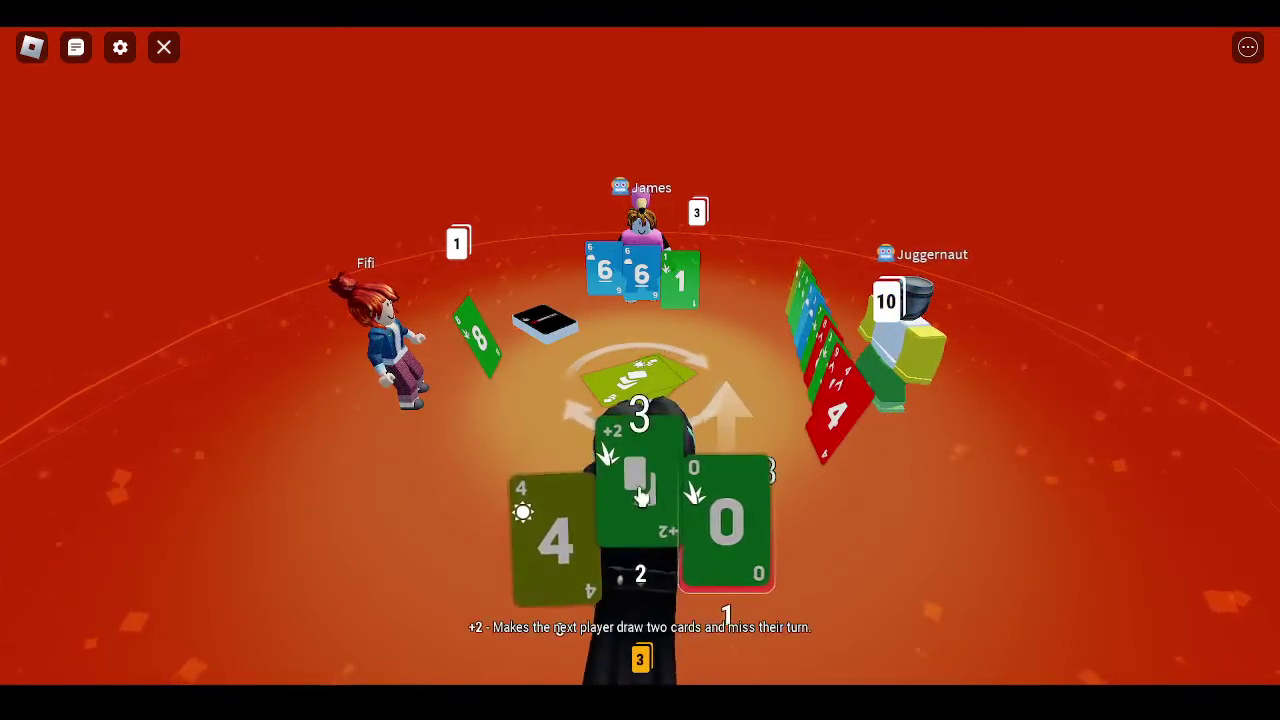
left_click(757, 520)
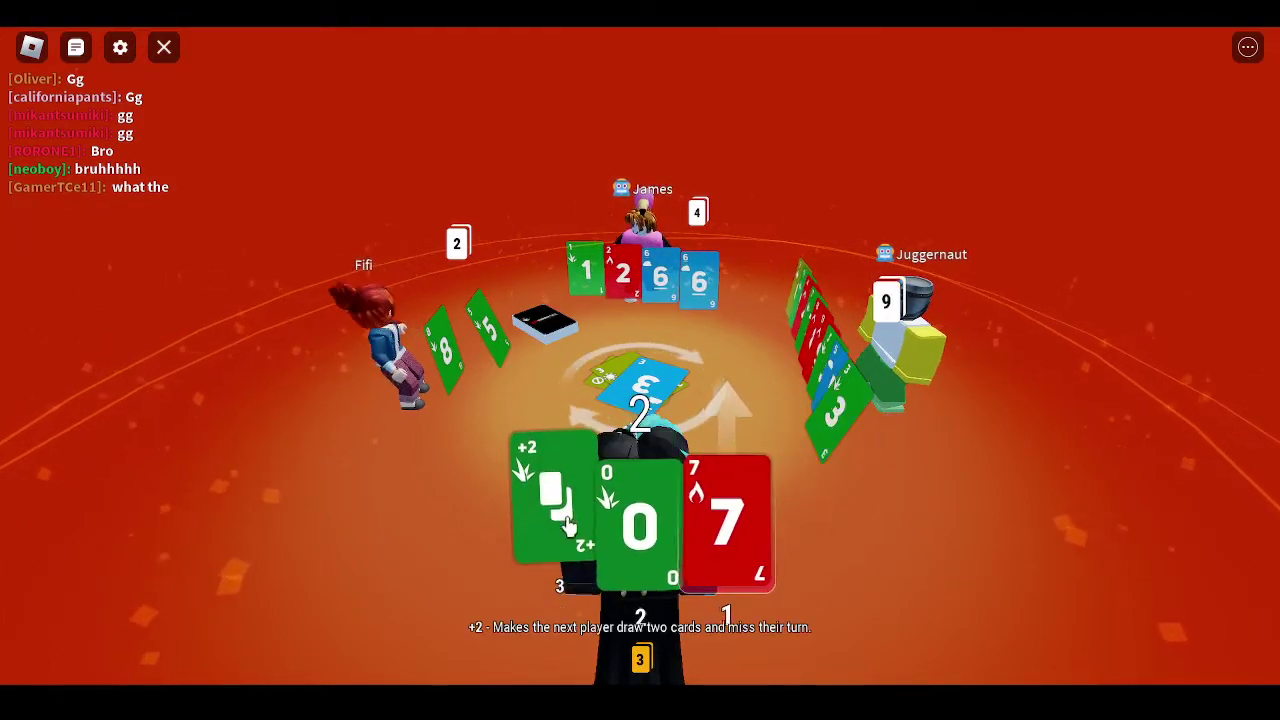
- Draw and play a blue 1, play the blue cancel, open chat, and draw another card
left_click(548, 325)
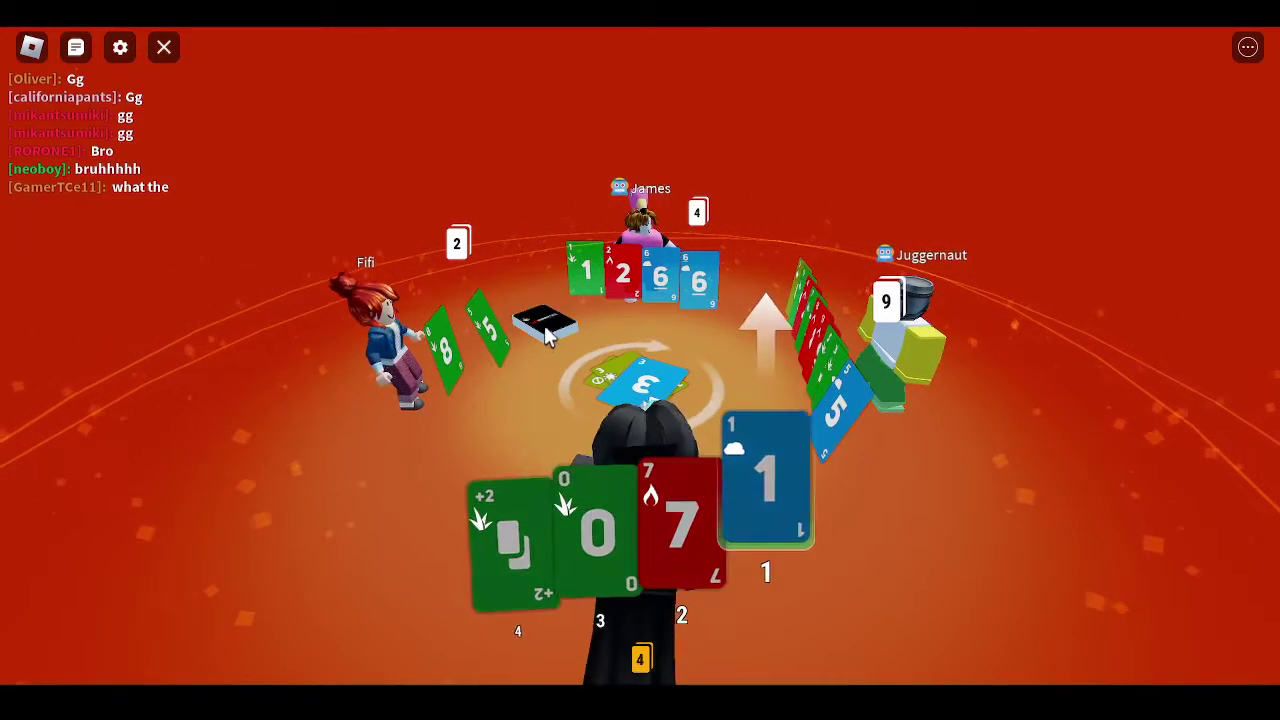
left_click(765, 465)
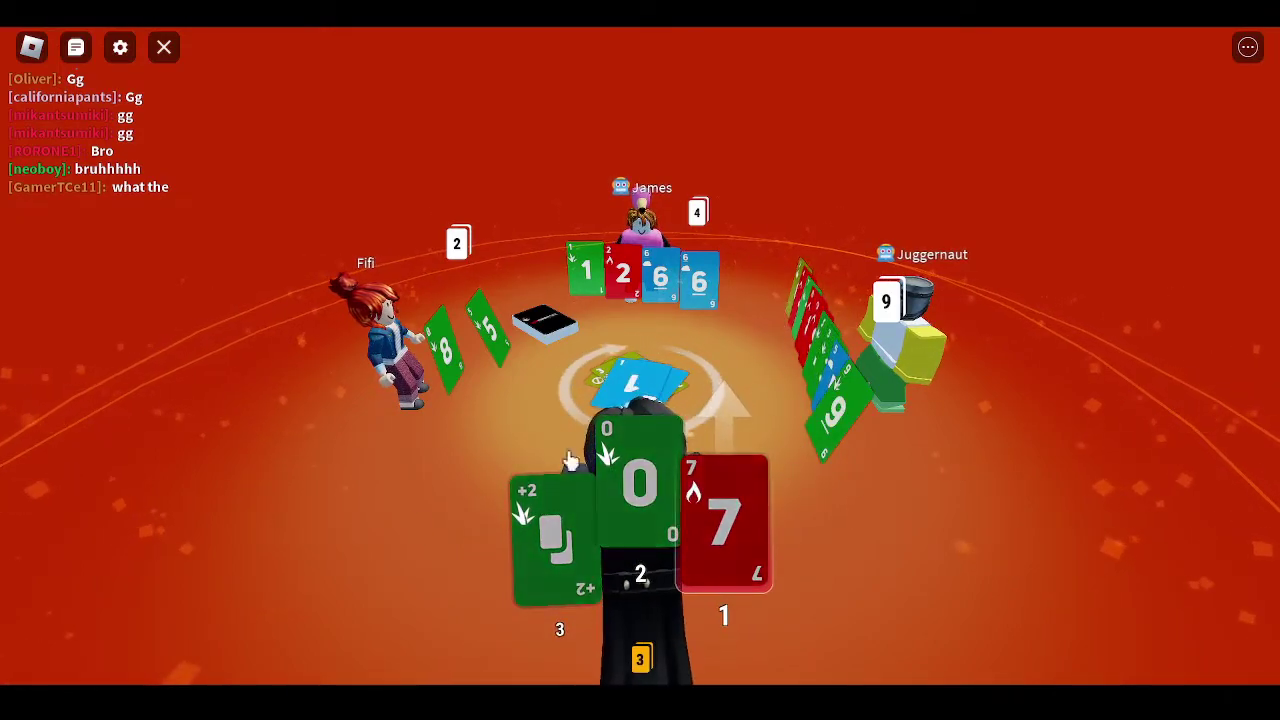
mouse_move(190, 135)
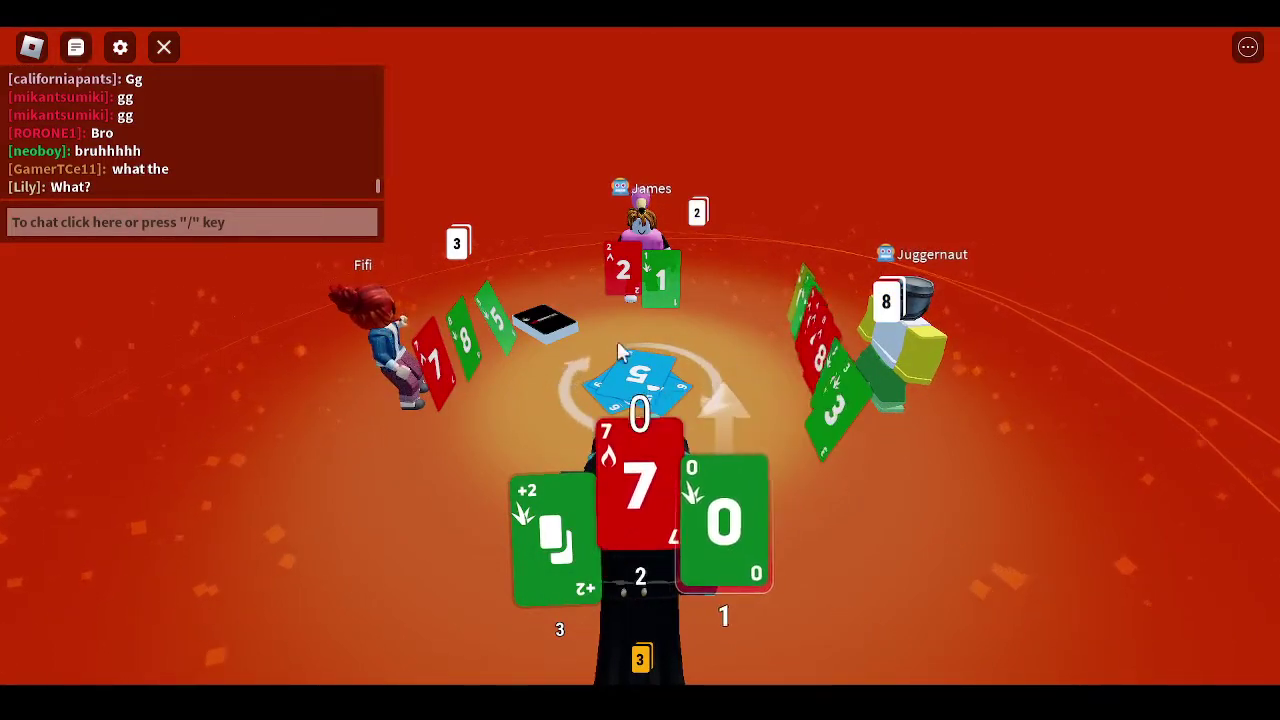
left_click(758, 538)
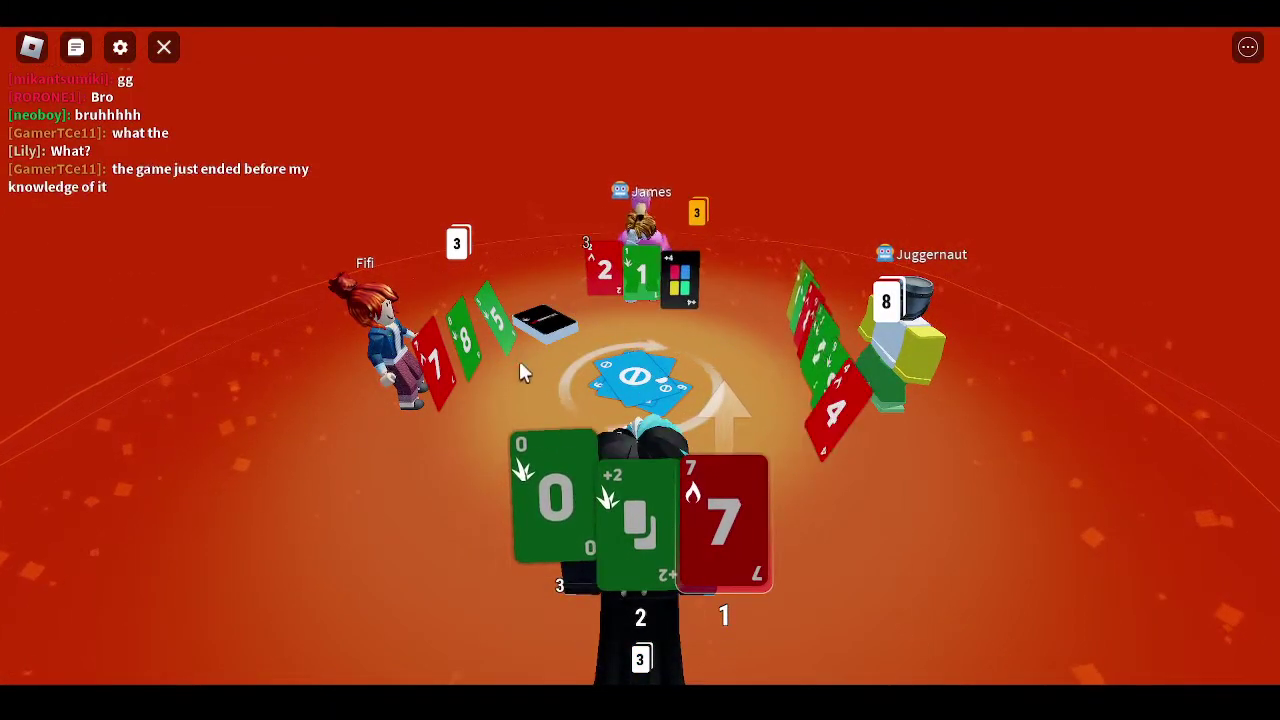
left_click(242, 187)
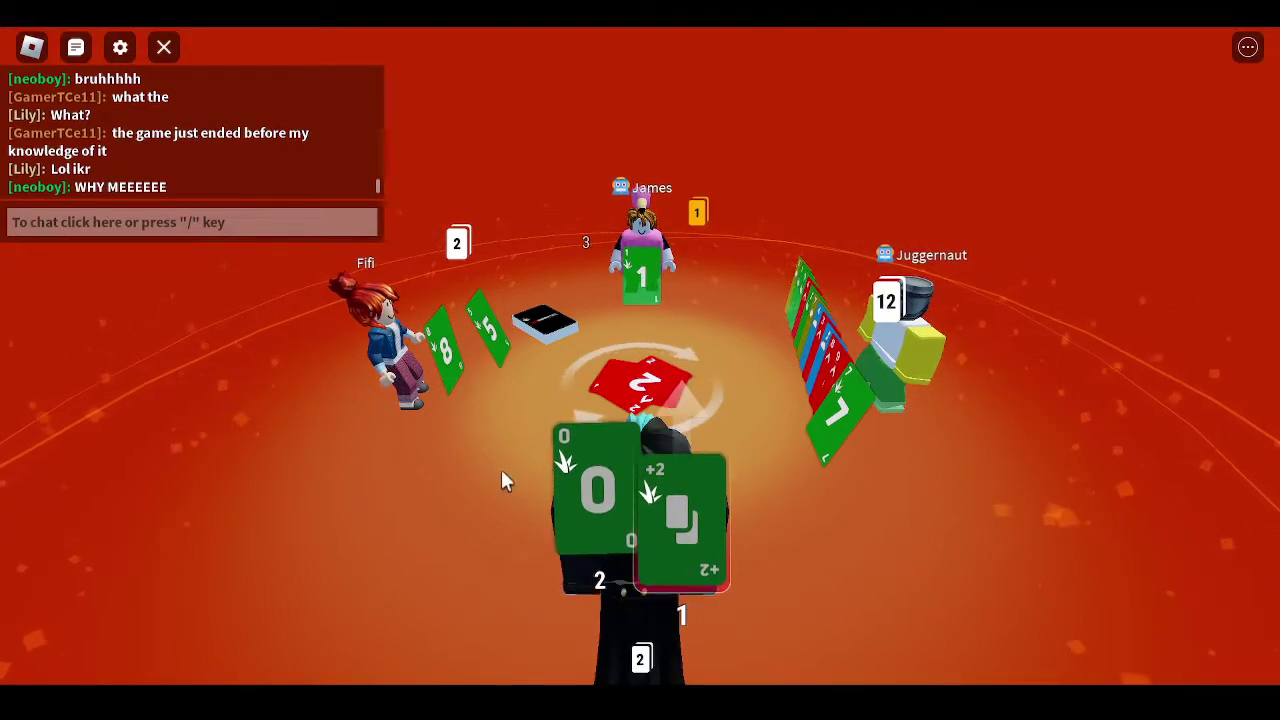
left_click(557, 345)
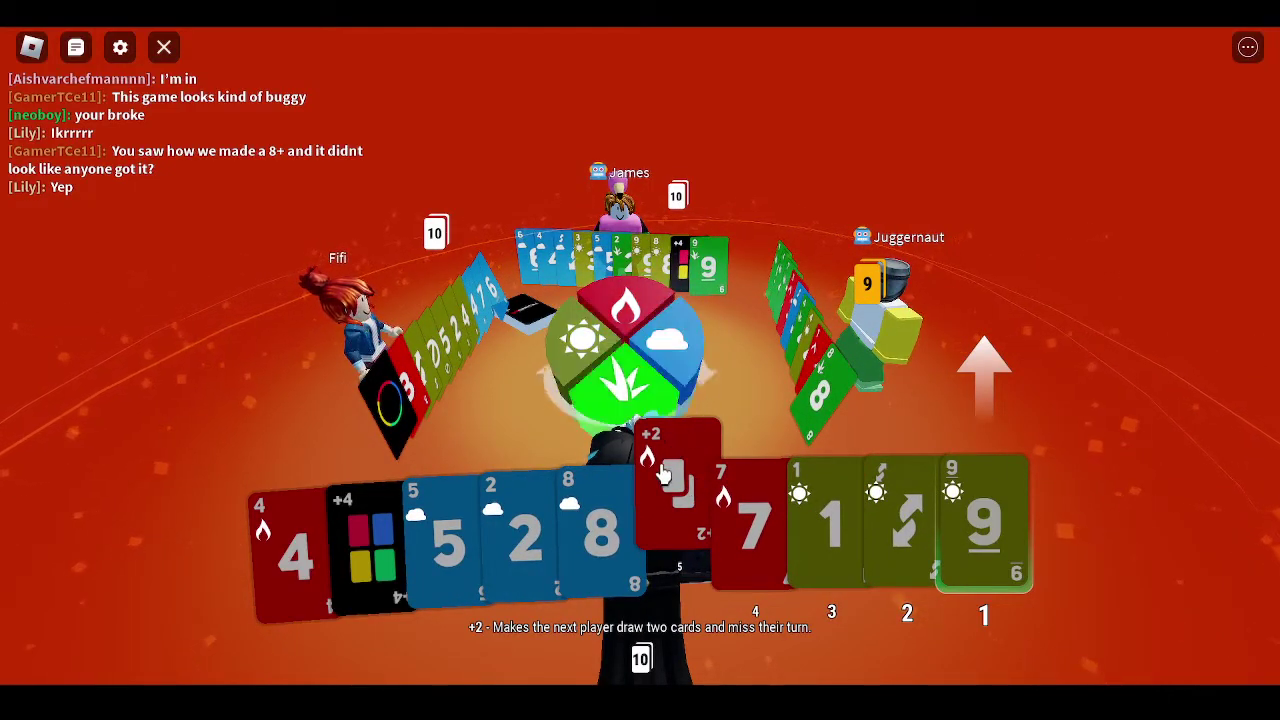
- Choose blue as the colour, then play the blue 2 and blue 5
left_click(617, 527)
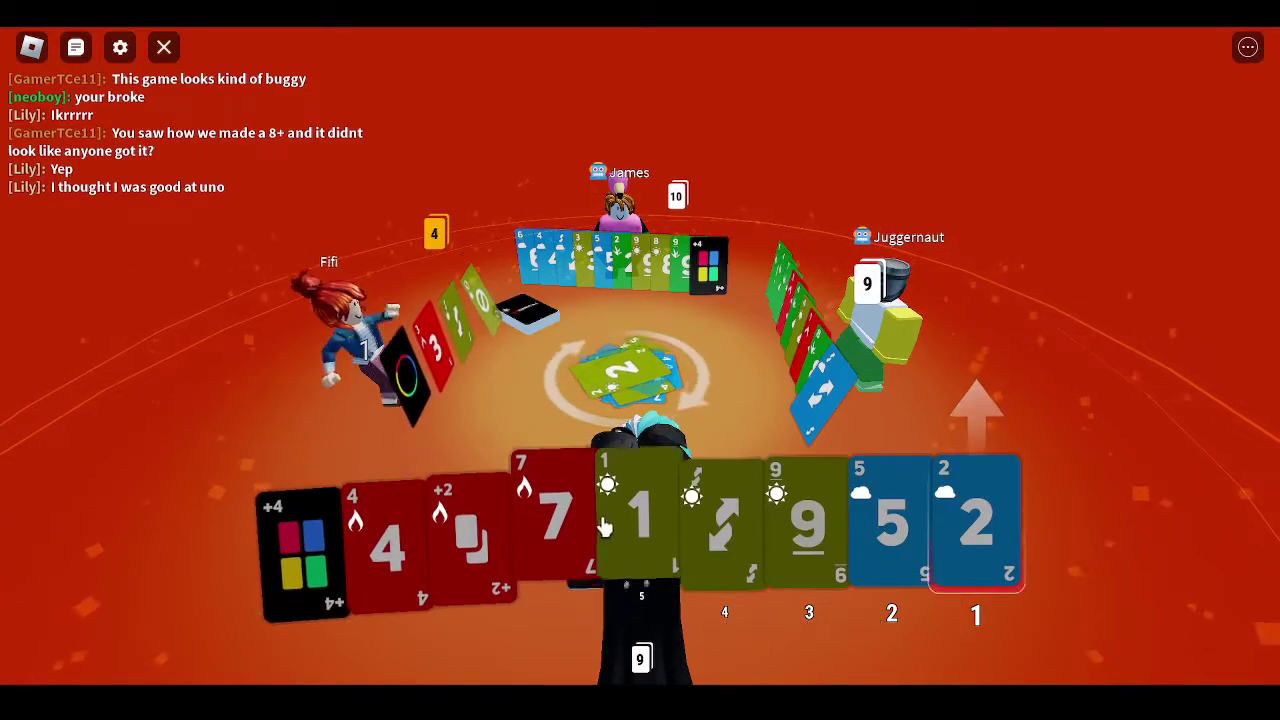
left_click(622, 515)
left_click_drag(960, 520, 655, 527)
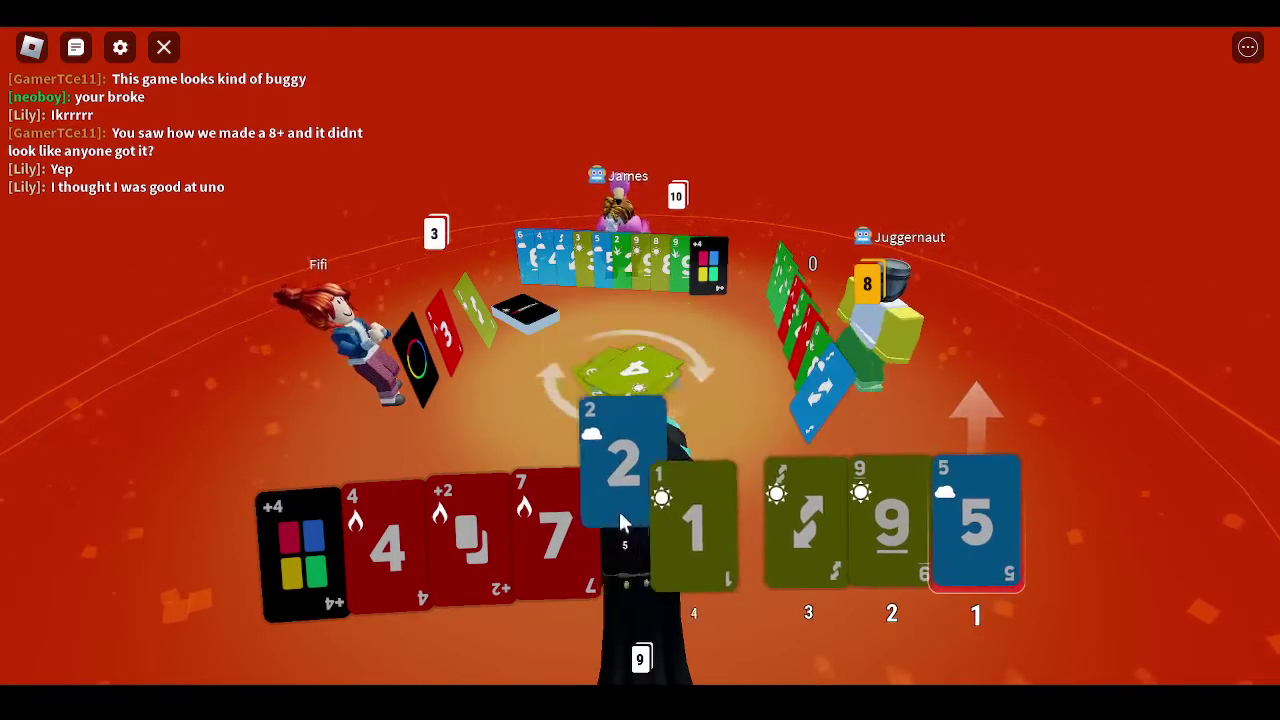
left_click_drag(968, 520, 720, 515)
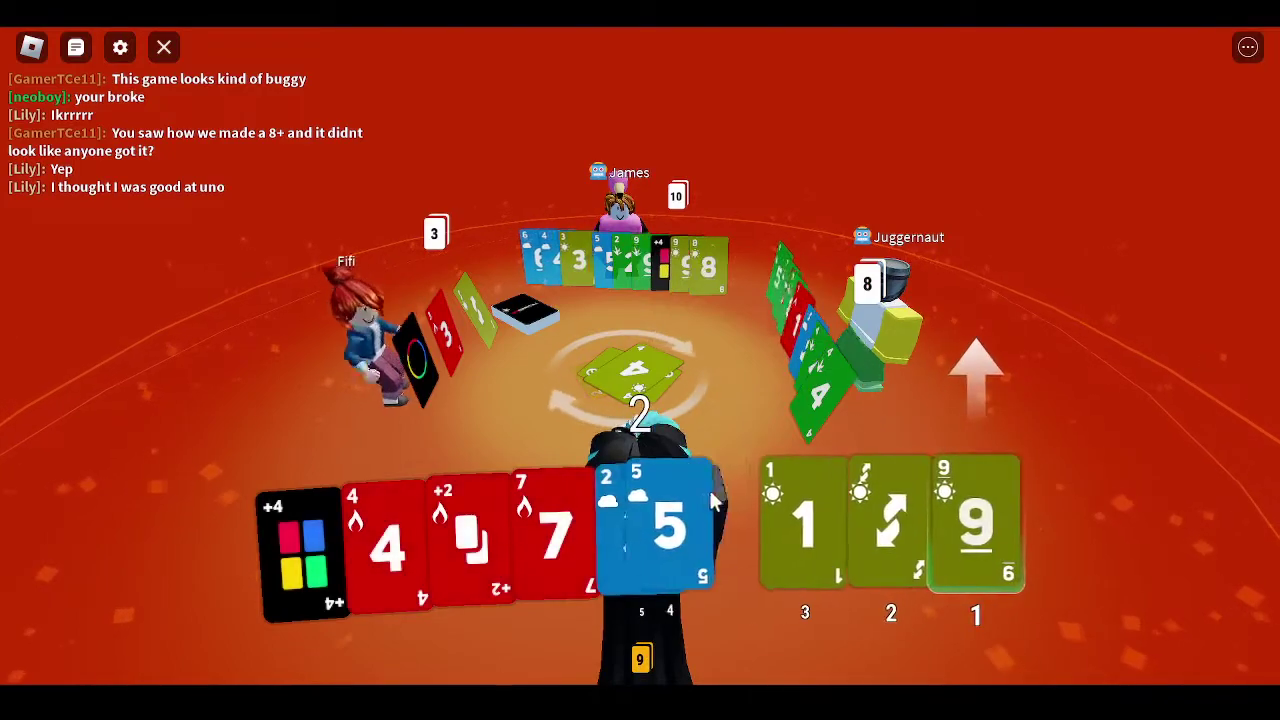
left_click(880, 520)
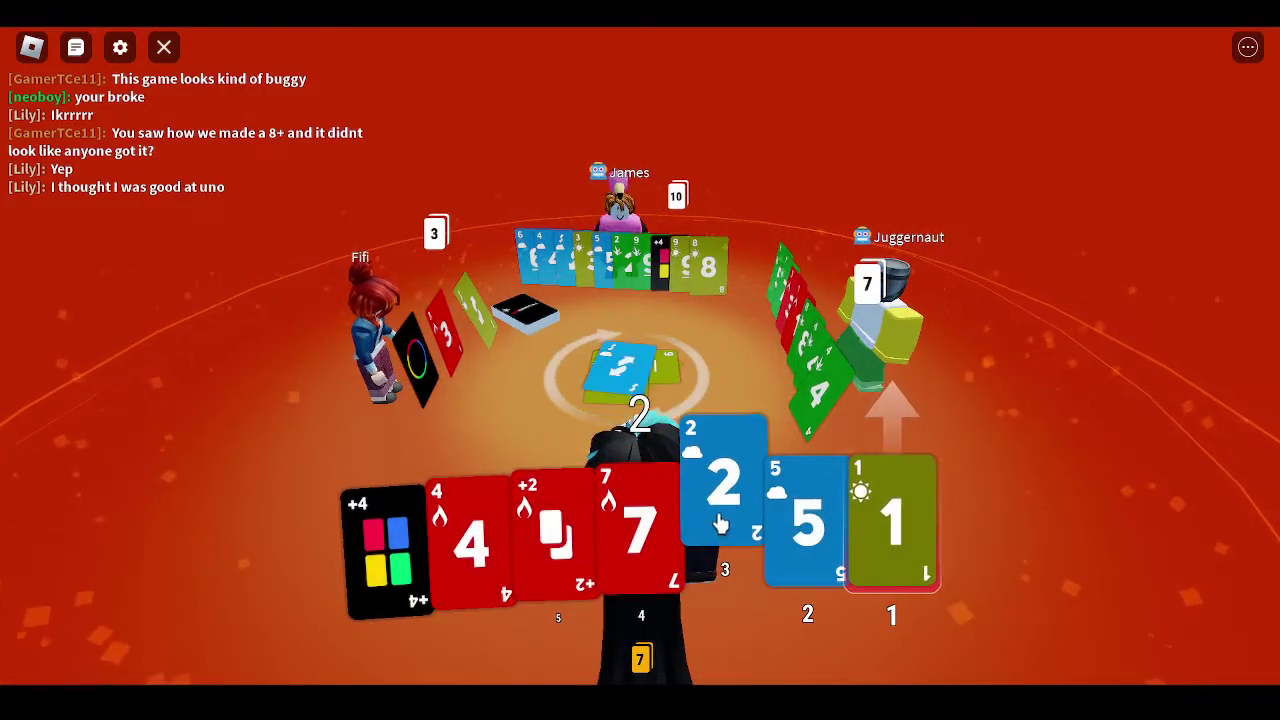
left_click(720, 522)
left_click(890, 549)
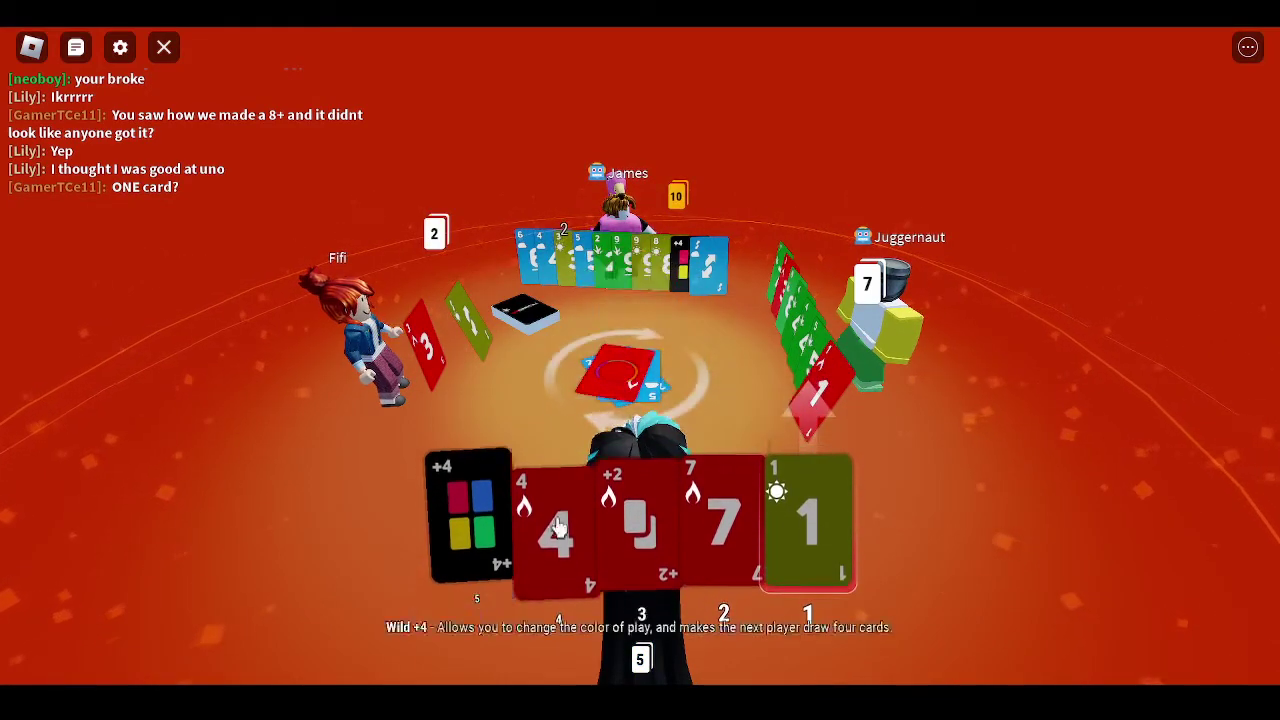
- Move the green 1, Wild +4 and green 8 to the left of the hand
left_click_drag(810, 475, 540, 520)
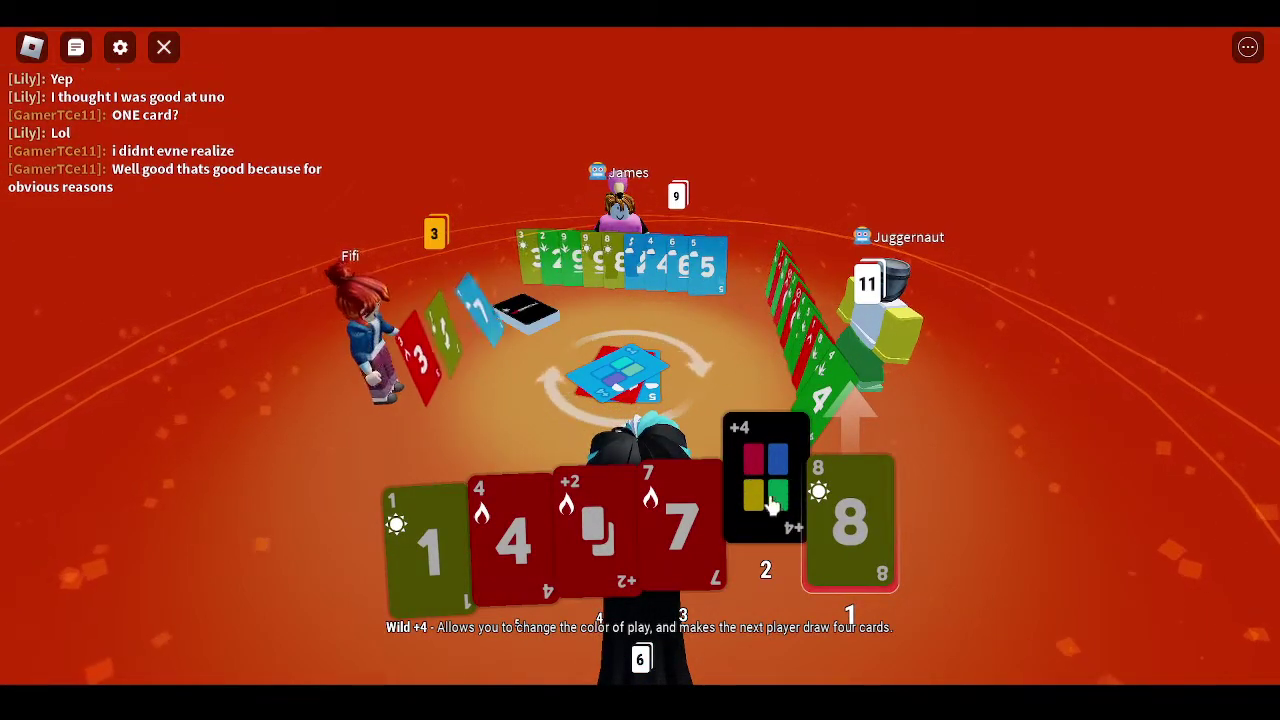
left_click_drag(790, 508, 468, 566)
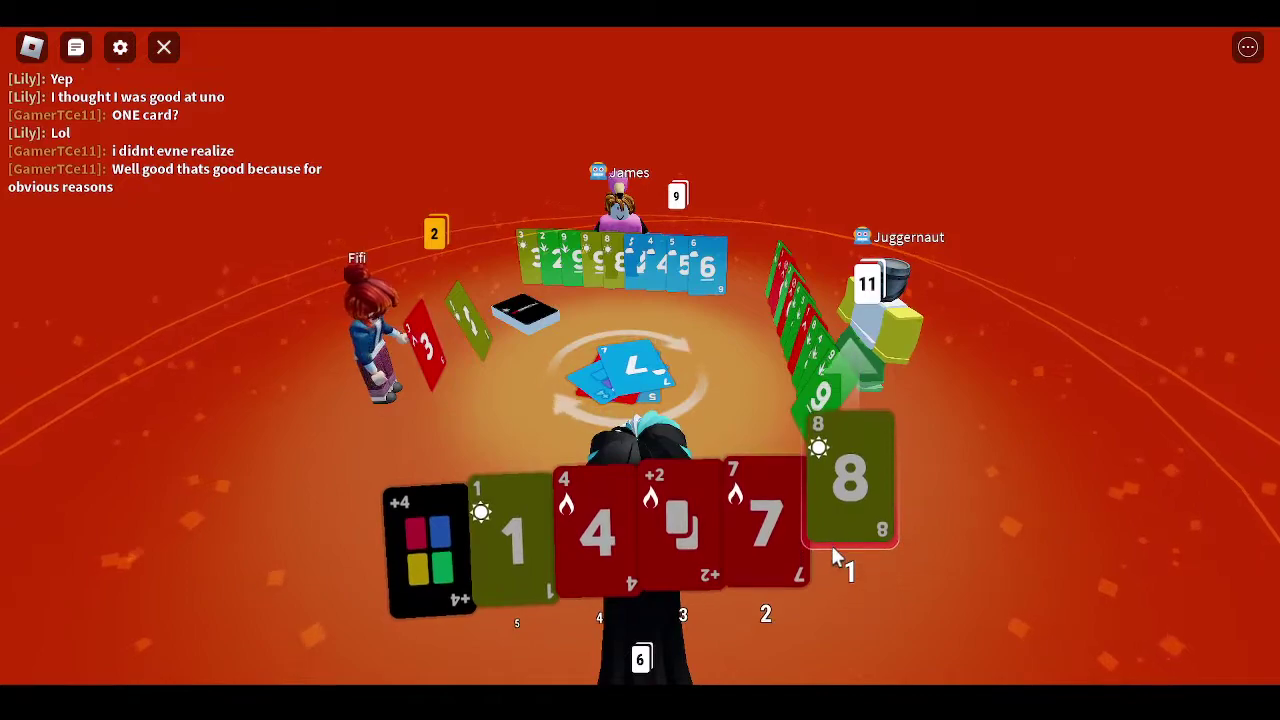
left_click_drag(843, 500, 561, 503)
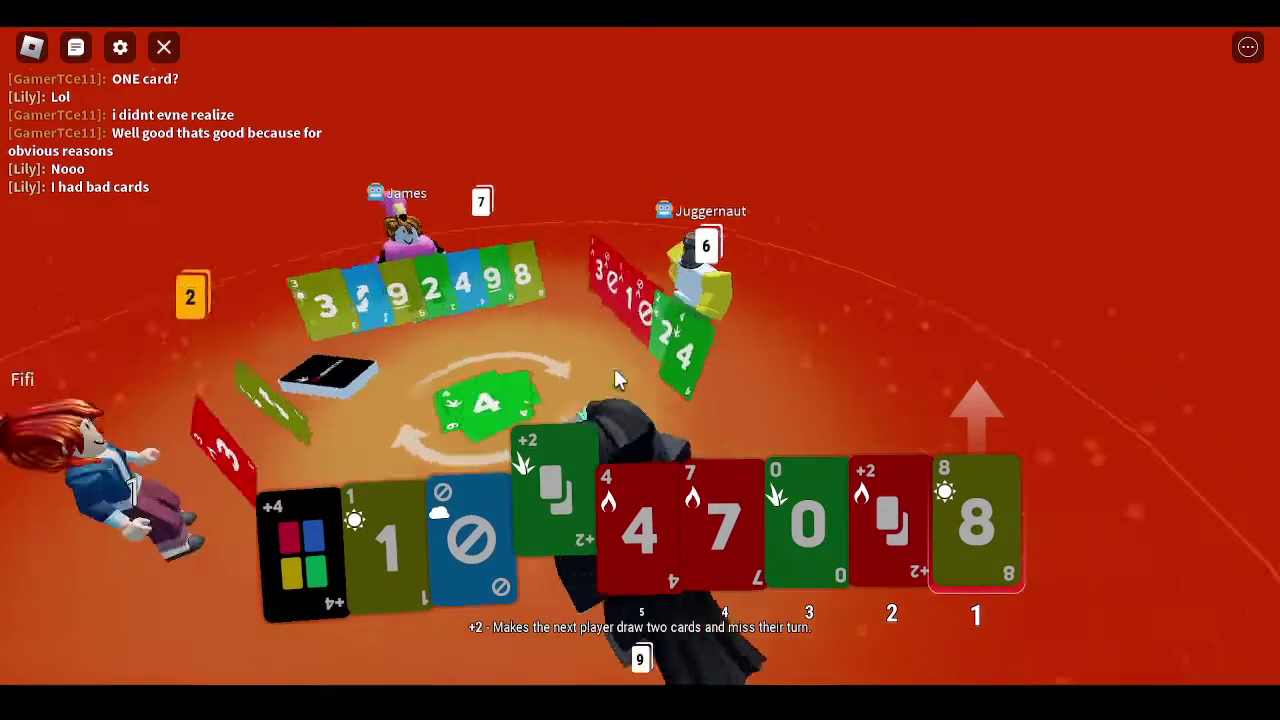
- Play the green 0 and slot the red 7 and red +2 beside the green +2
right_click(613, 365)
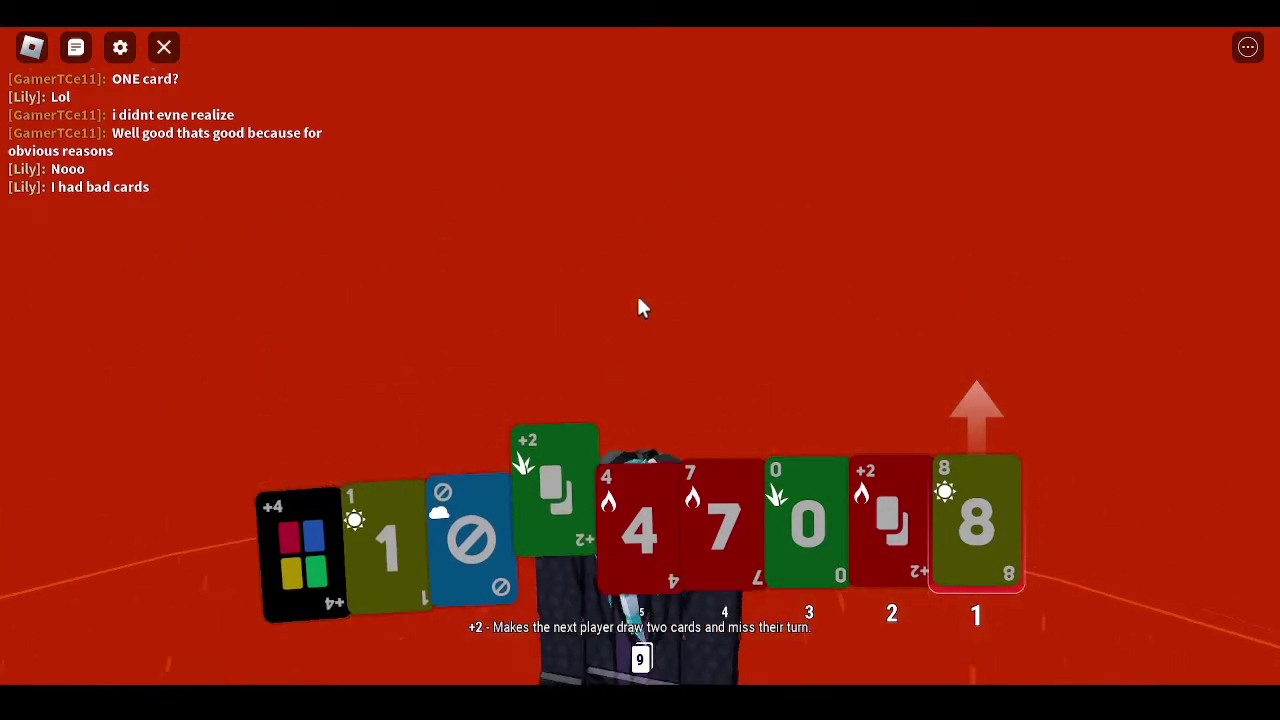
left_click_drag(641, 307, 400, 356)
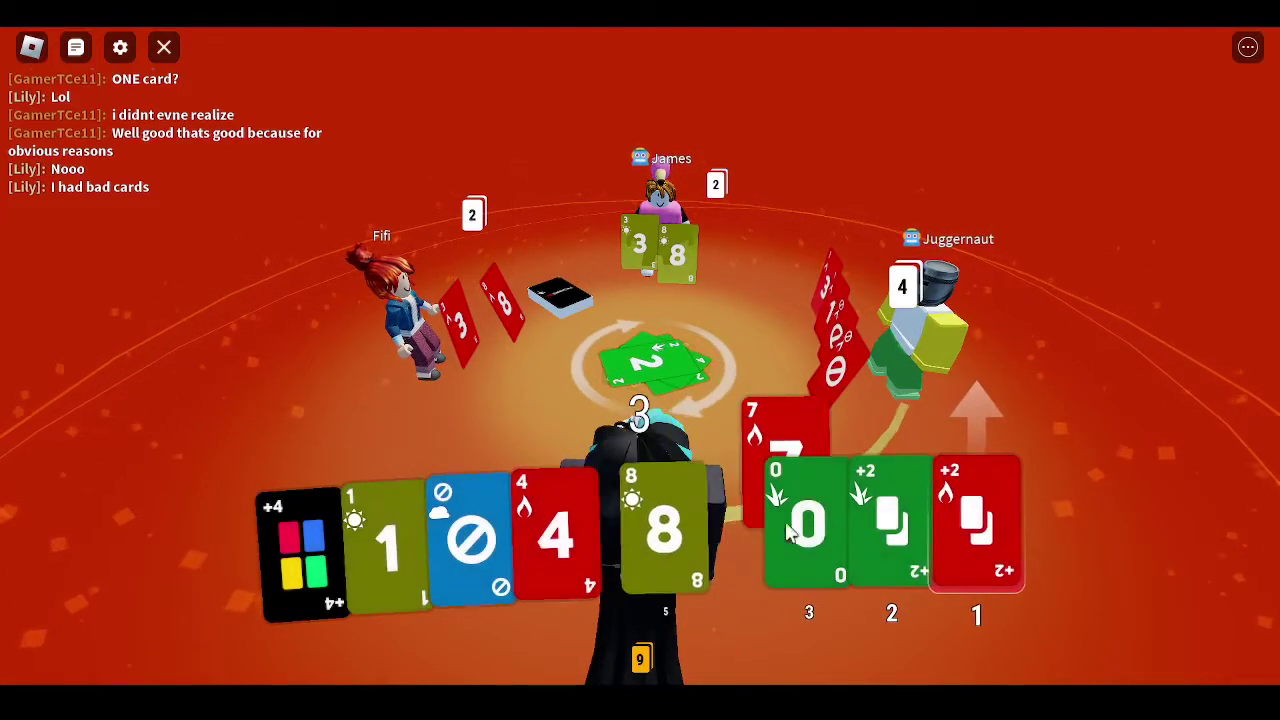
left_click_drag(650, 530, 805, 525)
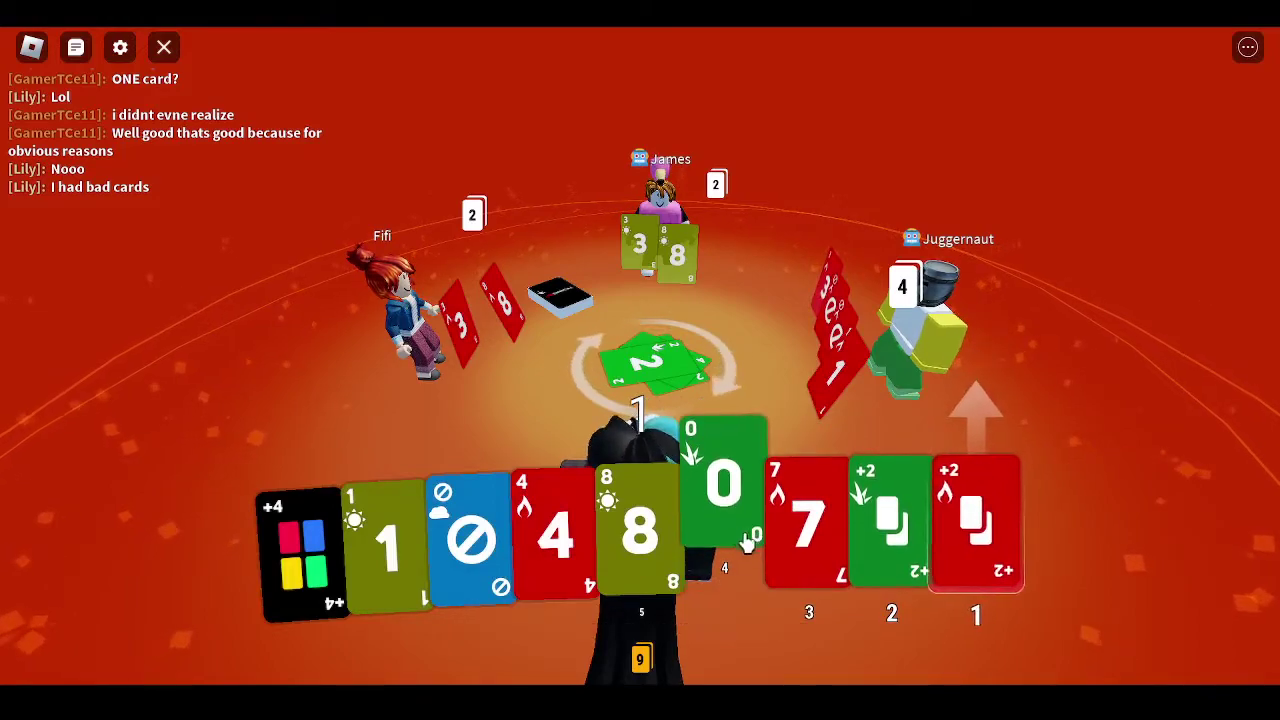
left_click_drag(725, 525, 655, 370)
left_click_drag(935, 520, 850, 525)
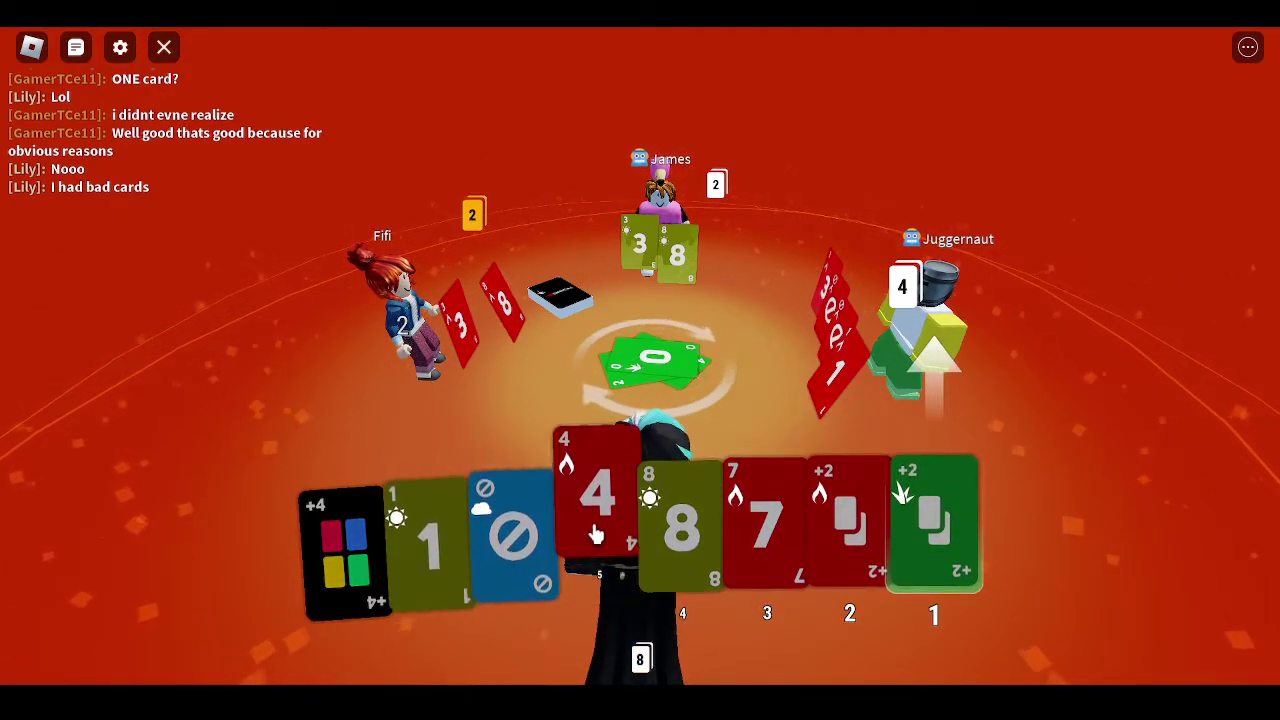
- Place the red 4 beside the green 8, centre the green +2 and queue the green 1
left_click_drag(597, 530, 722, 540)
left_click_drag(510, 530, 430, 535)
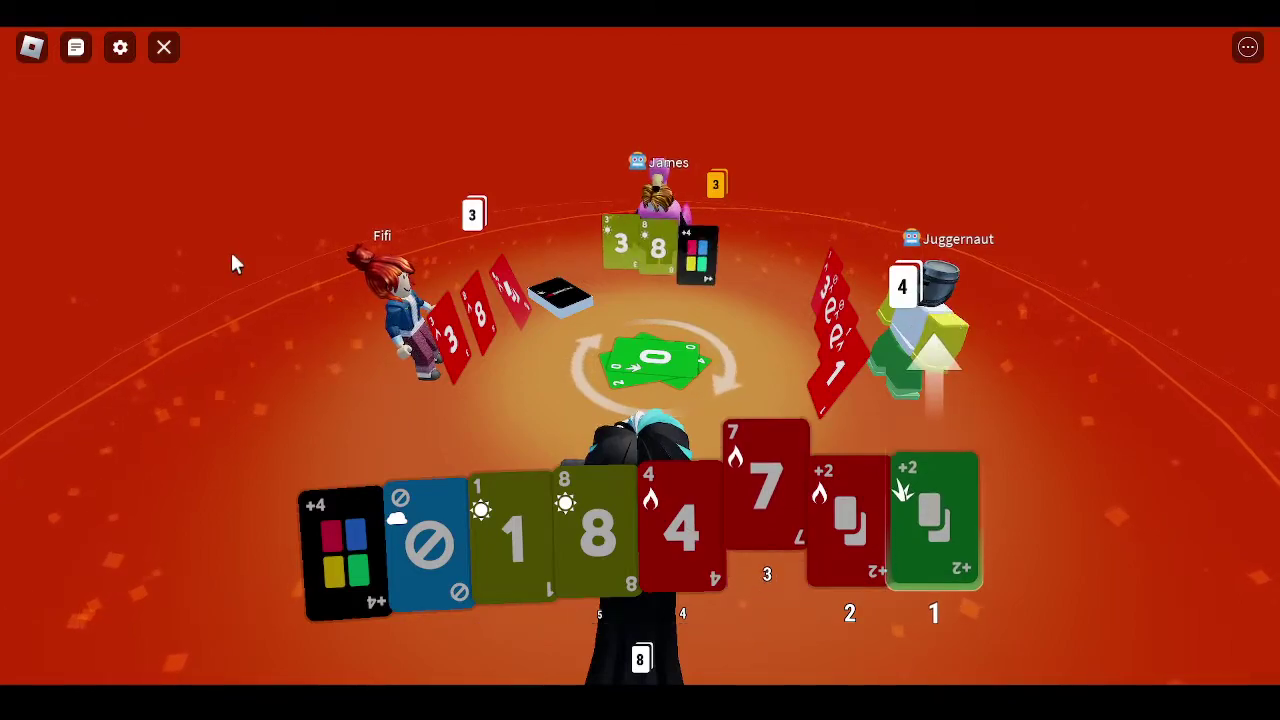
mouse_move(172, 140)
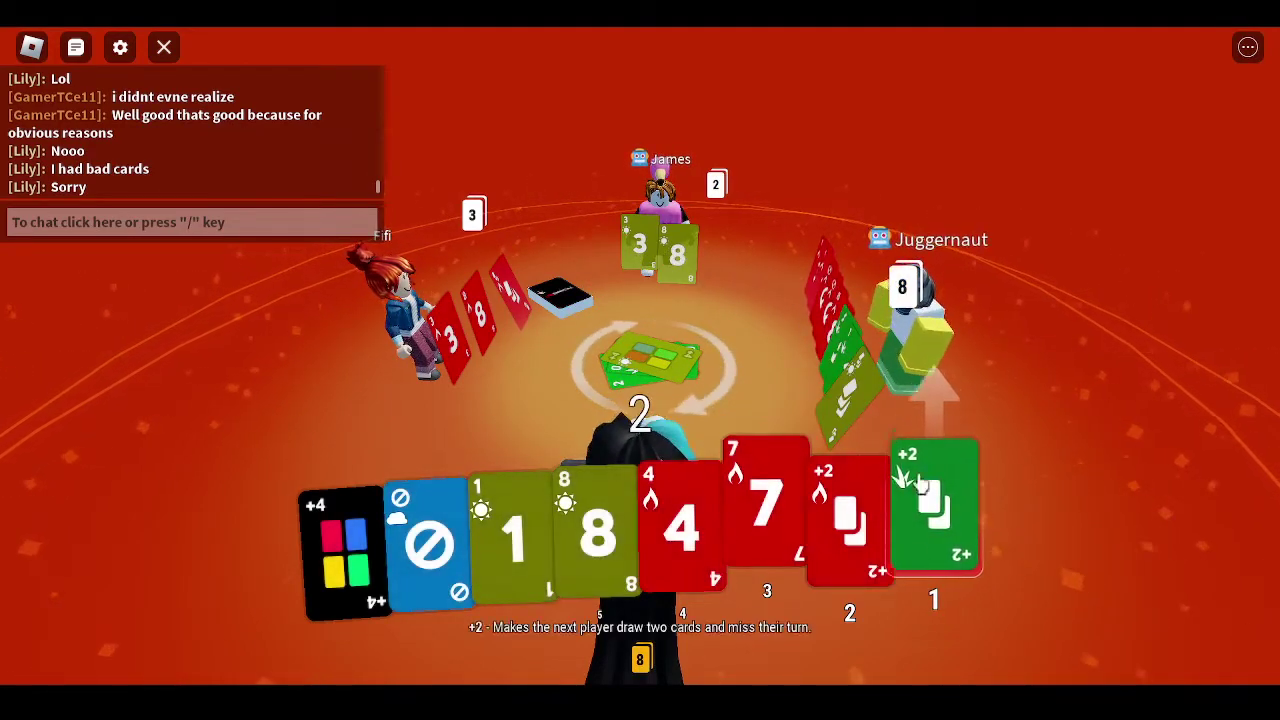
mouse_move(928, 512)
left_mouse_down()
mouse_move(590, 525)
mouse_move(1012, 533)
left_mouse_up()
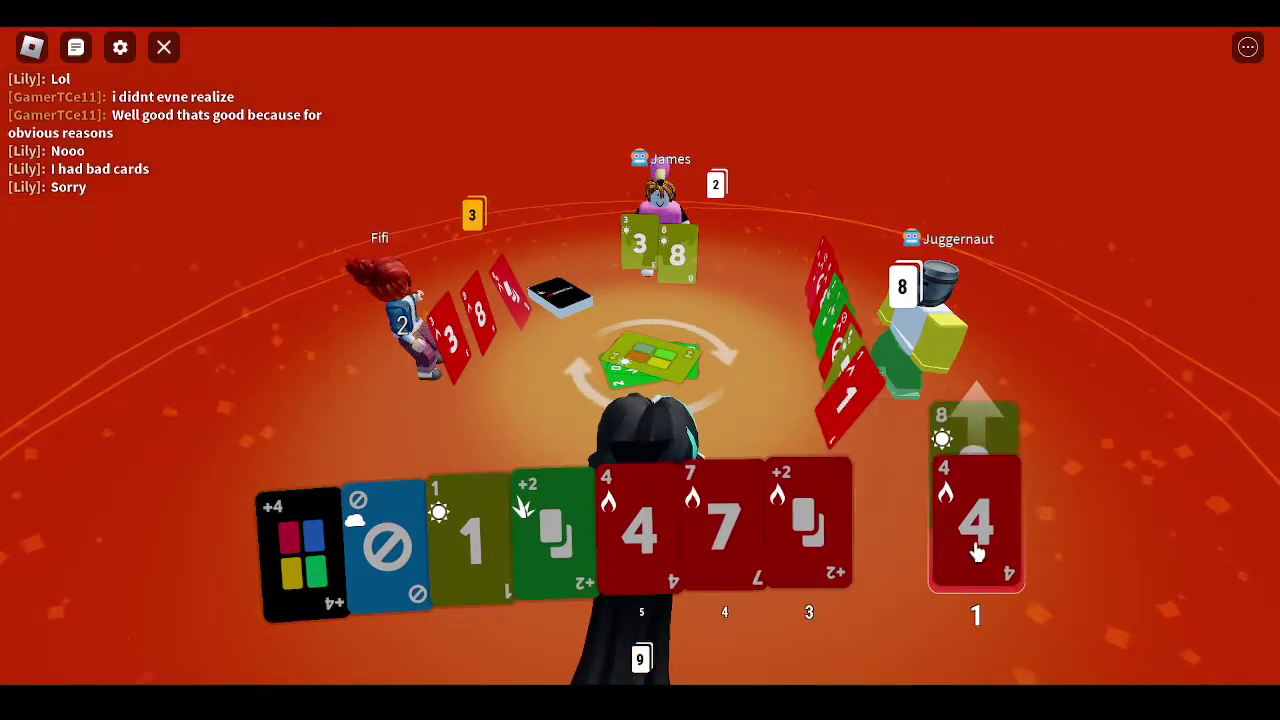
left_click_drag(470, 540, 1003, 495)
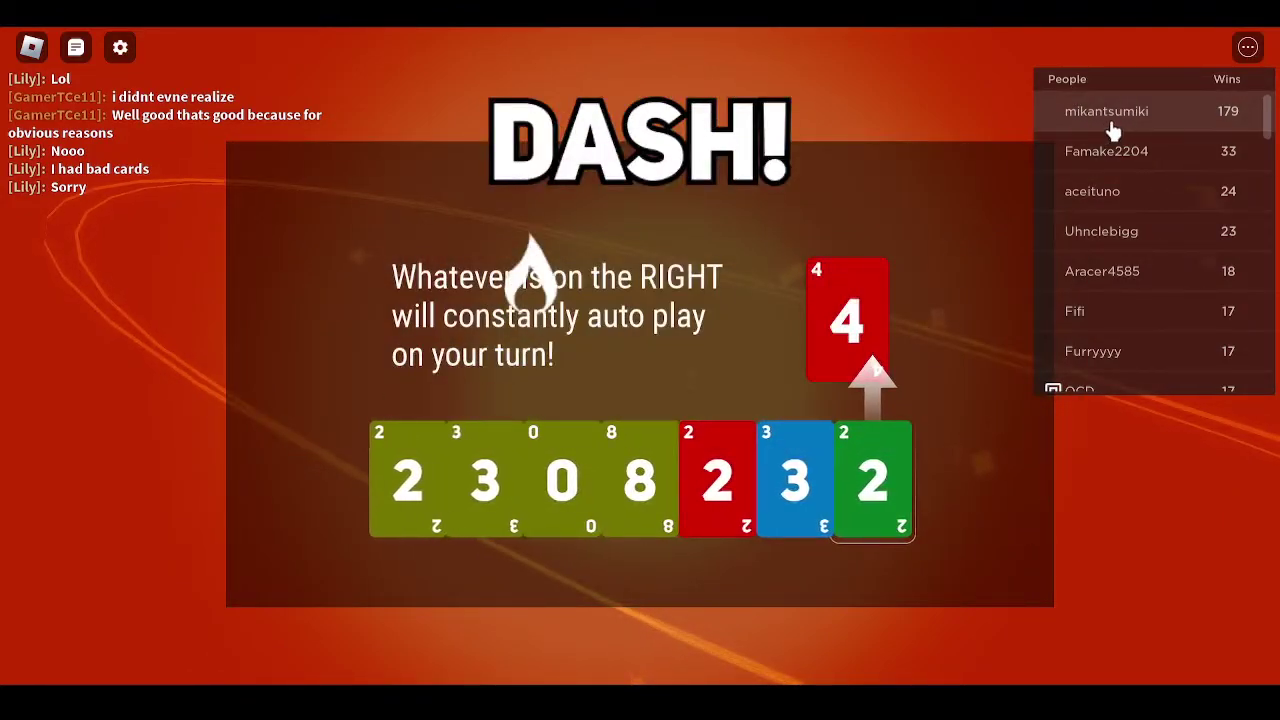
- Close the players' wins list and dismiss the DASH! rule explanation panel
left_click(1248, 47)
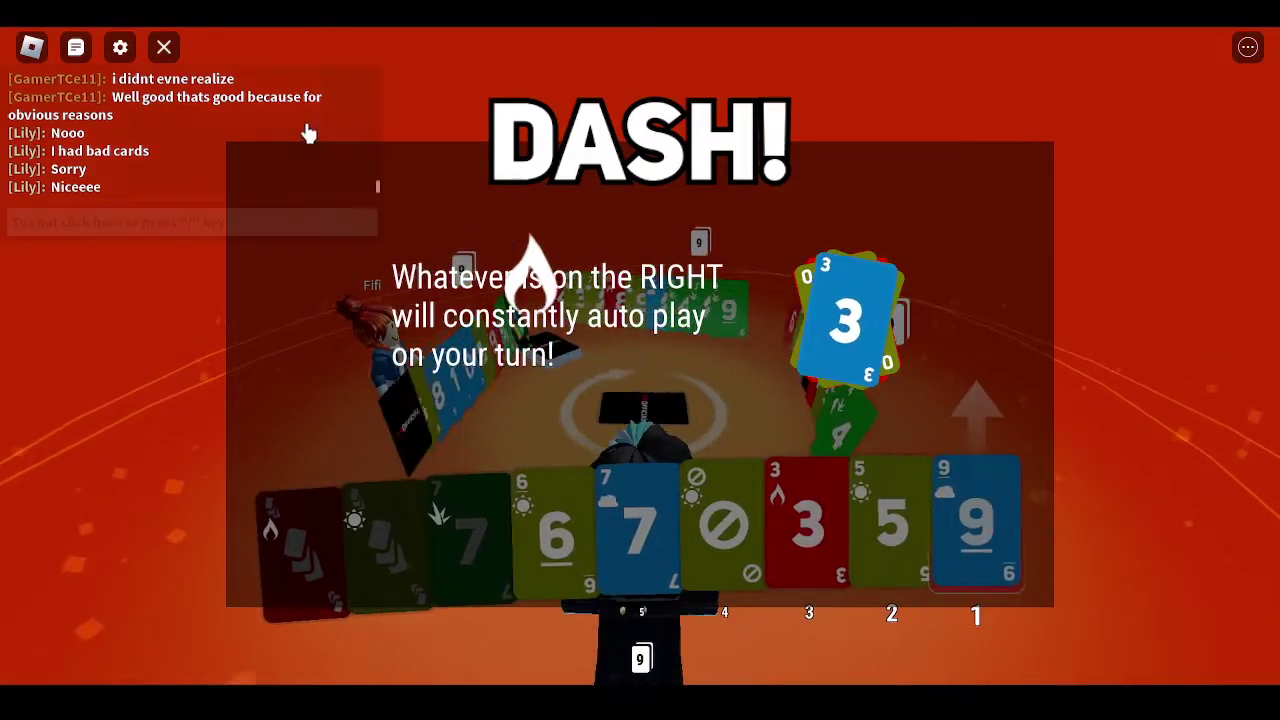
left_click(738, 592)
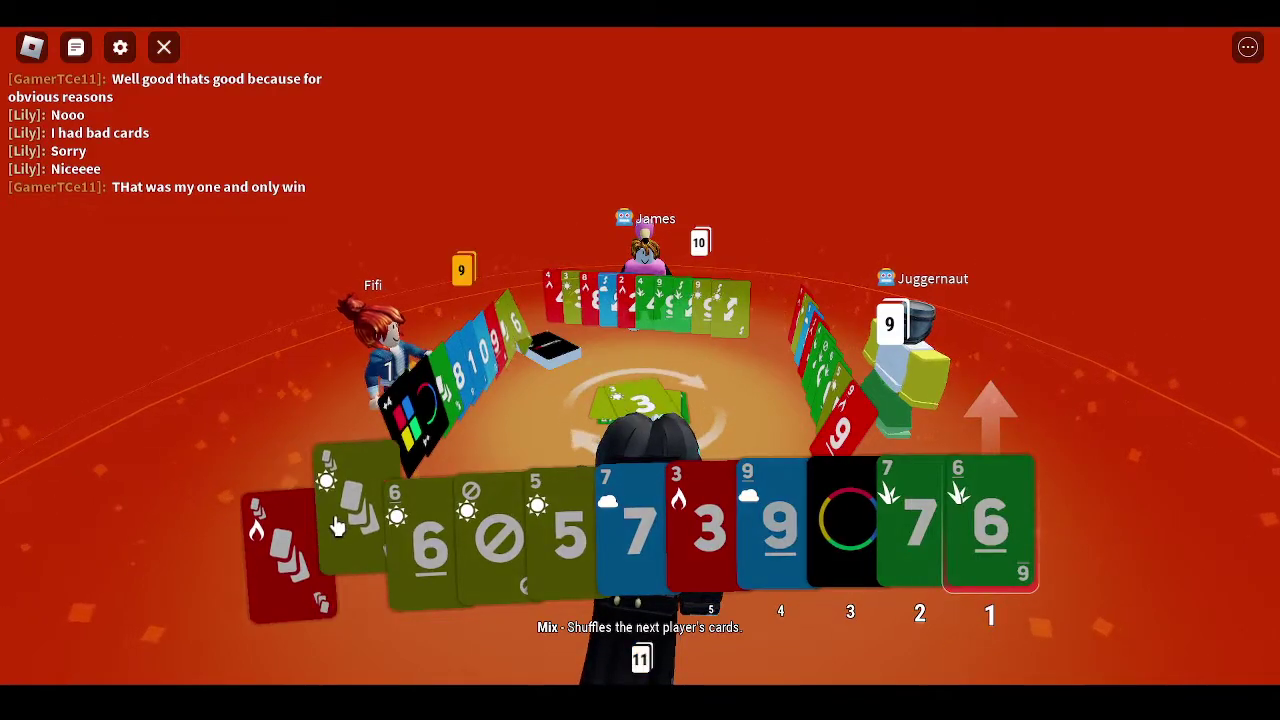
- Play the olive 5 and the Cancel card, and move the olive Mix card rightmost
left_click(565, 530)
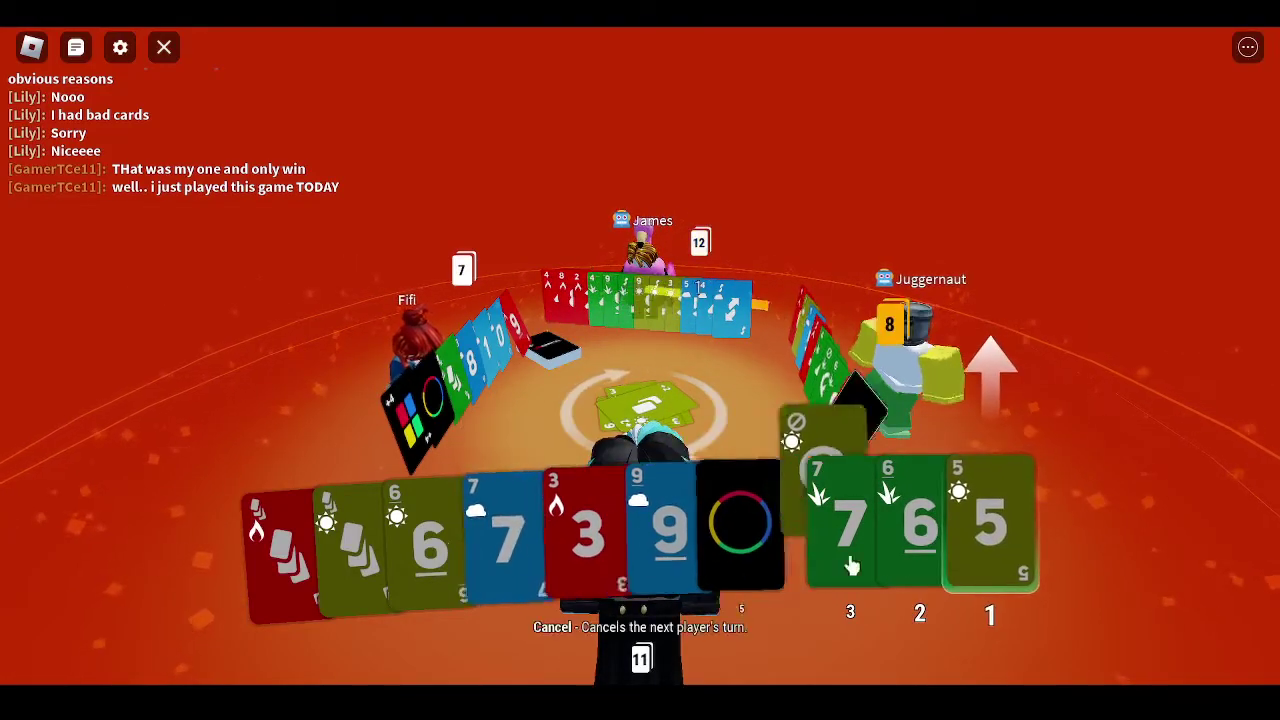
left_click_drag(508, 560, 930, 520)
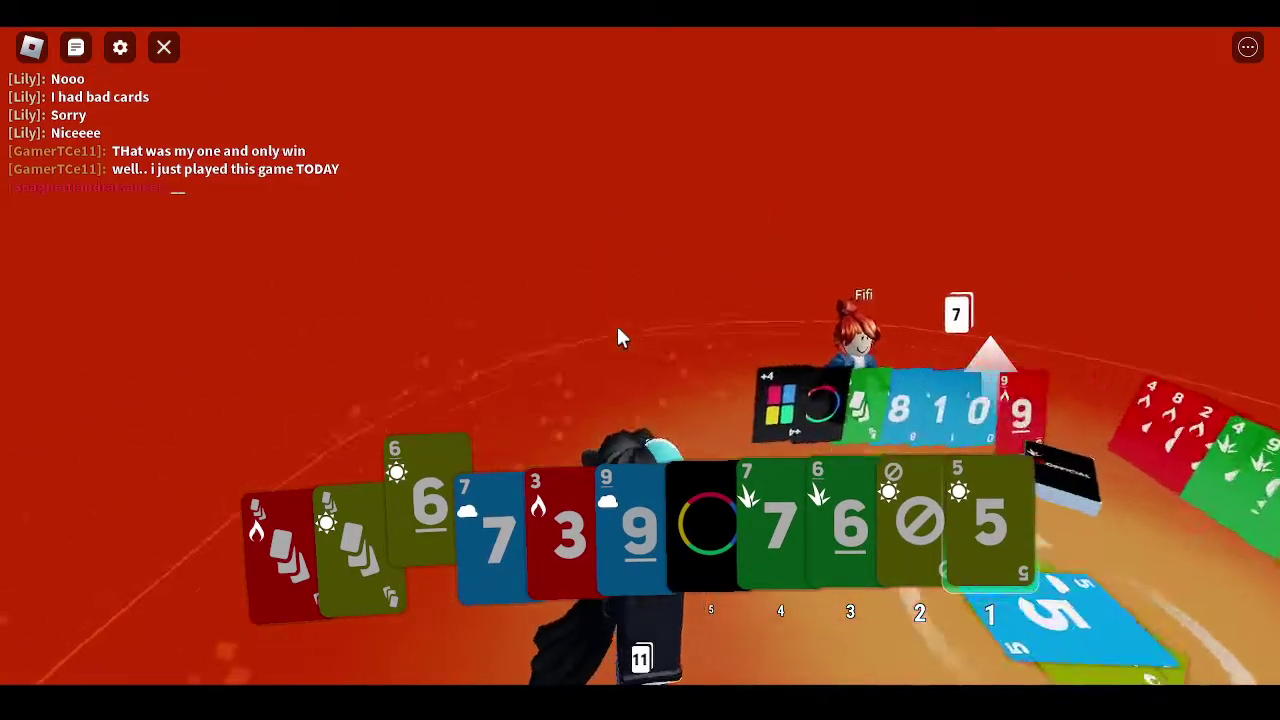
left_click(985, 500)
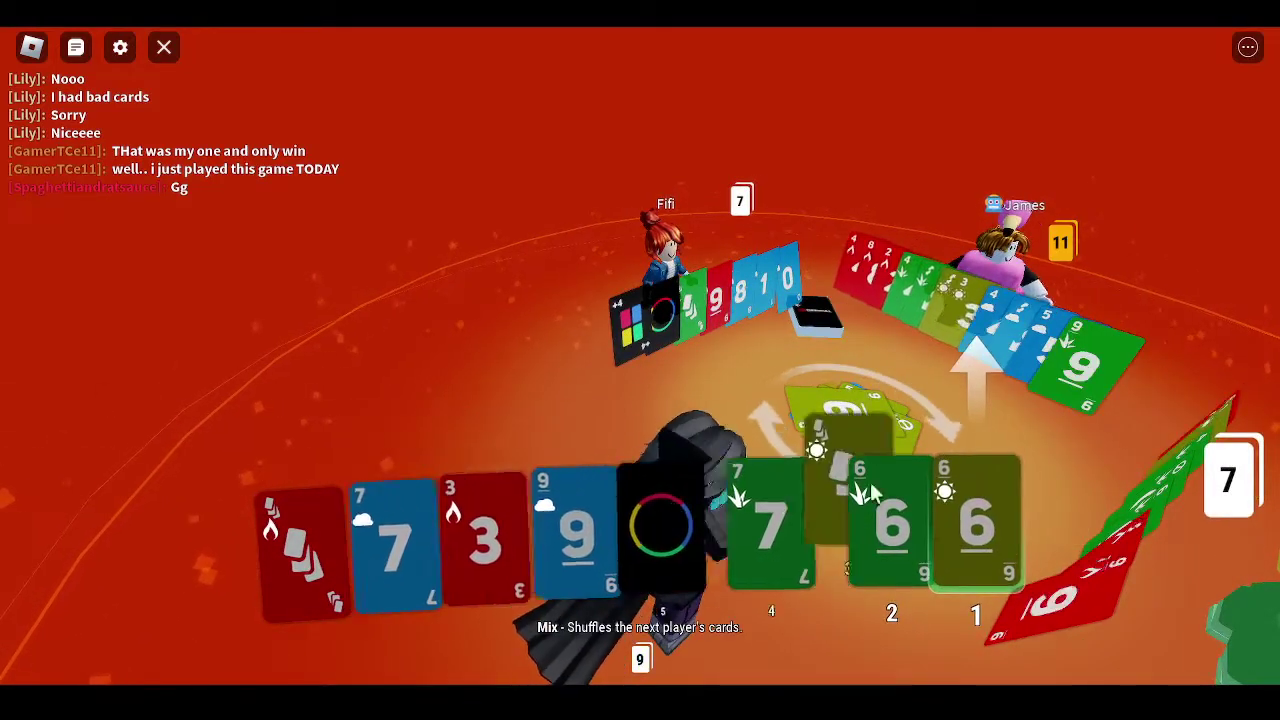
left_click_drag(420, 545, 975, 490)
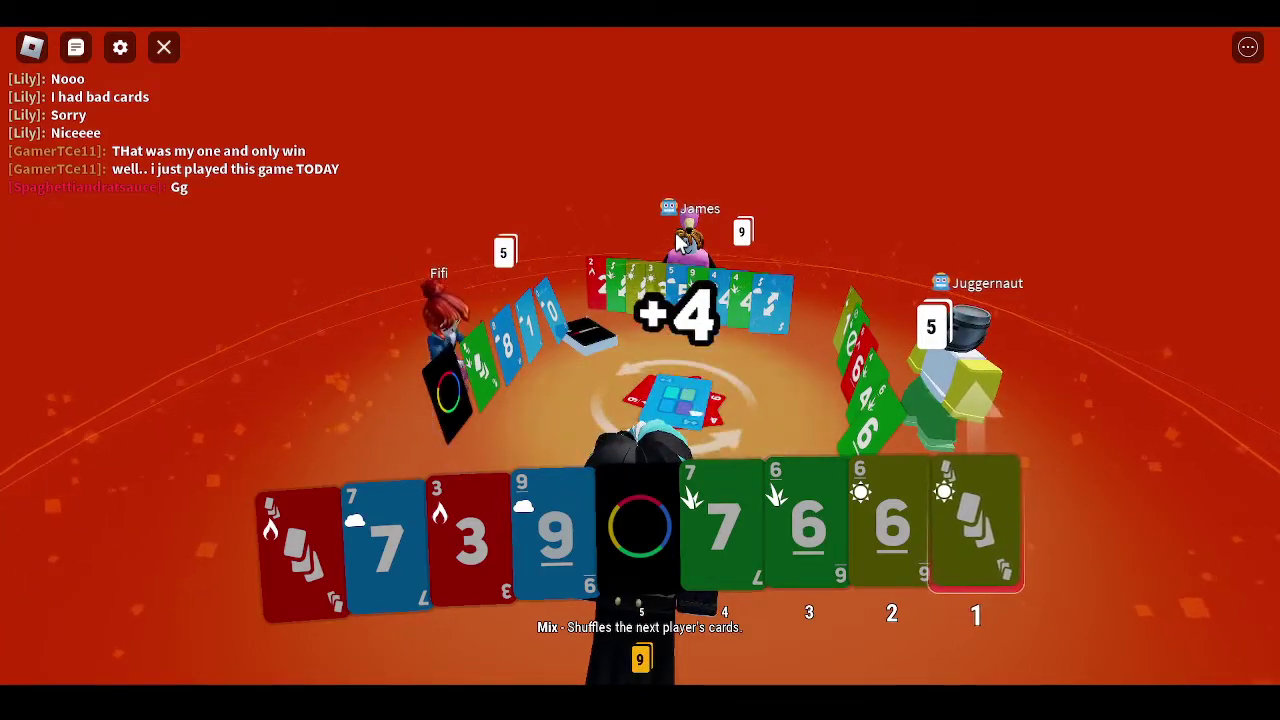
- Group the blue 9s with the blue 7, gather the red 6 and red Cancel, then play the blue 9s
left_click_drag(450, 545, 970, 540)
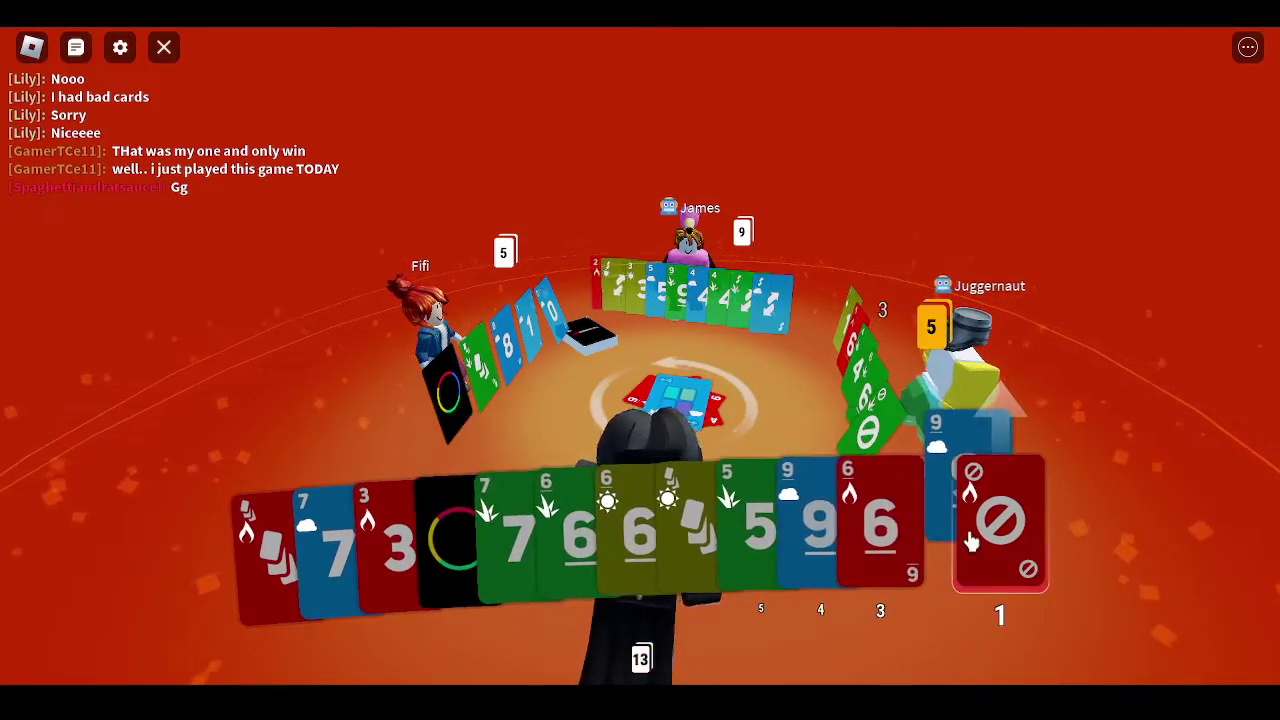
left_click_drag(910, 510, 1000, 485)
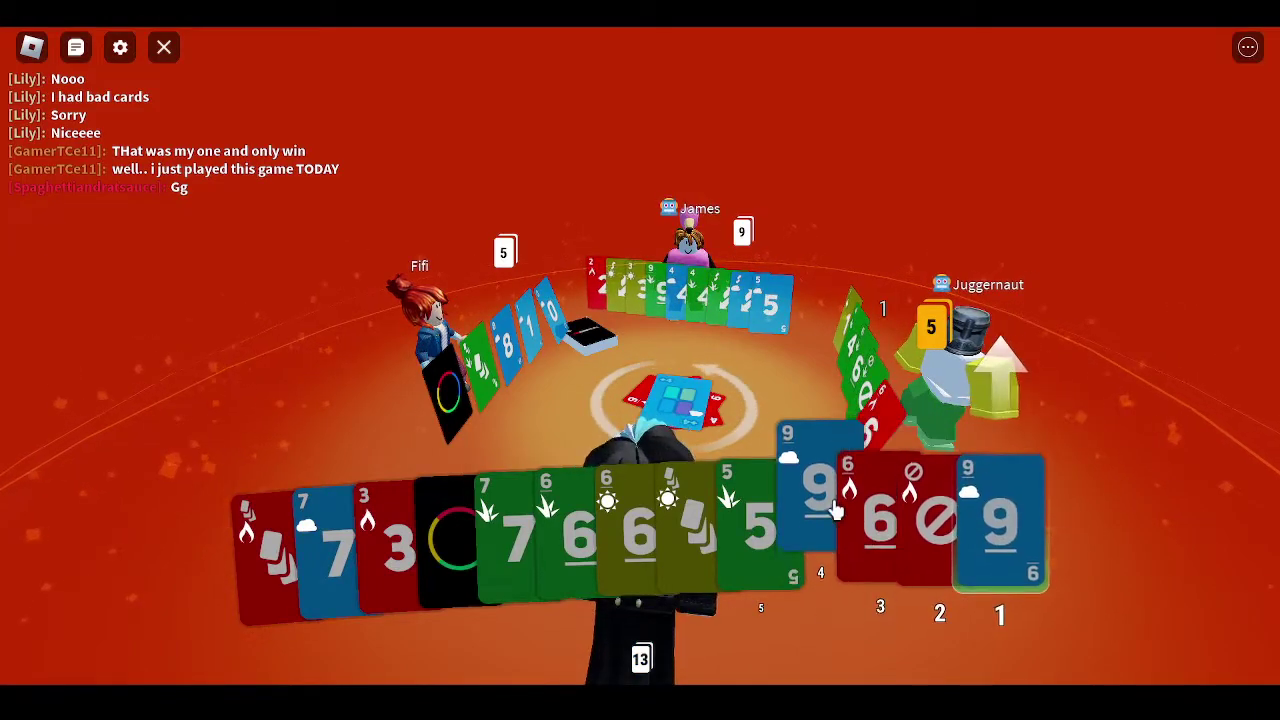
left_click(988, 495)
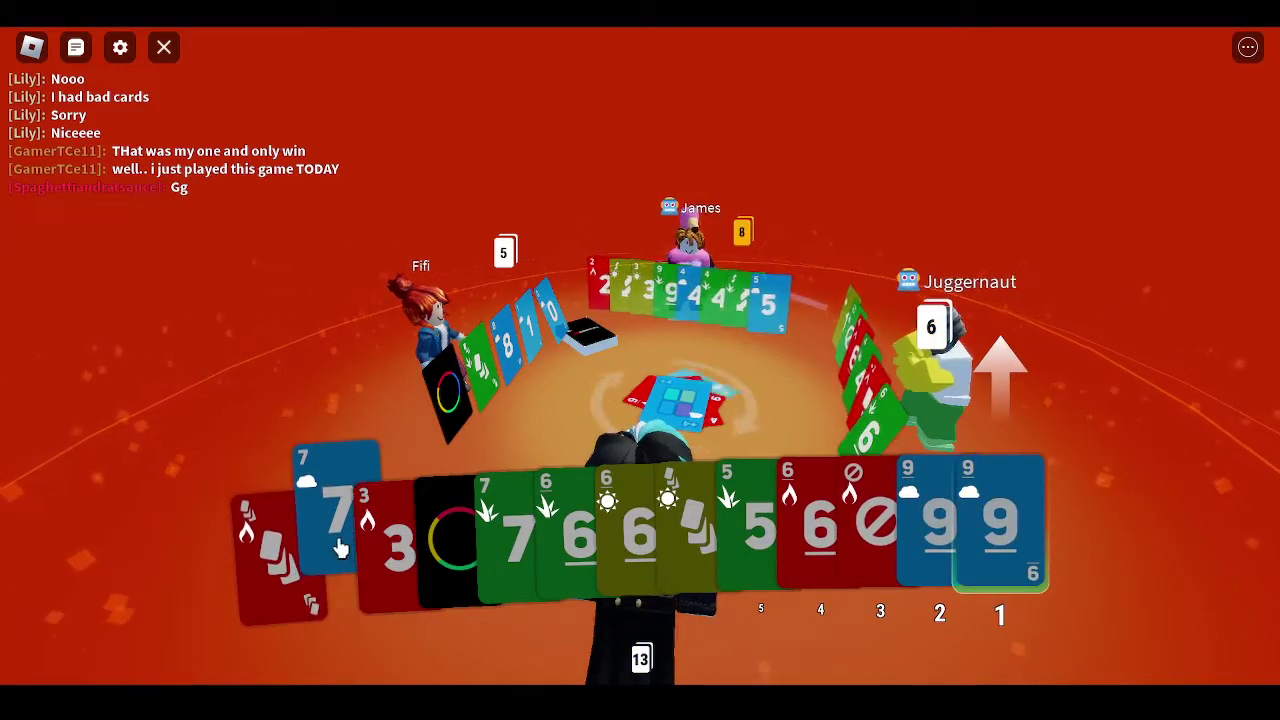
left_click_drag(340, 545, 935, 530)
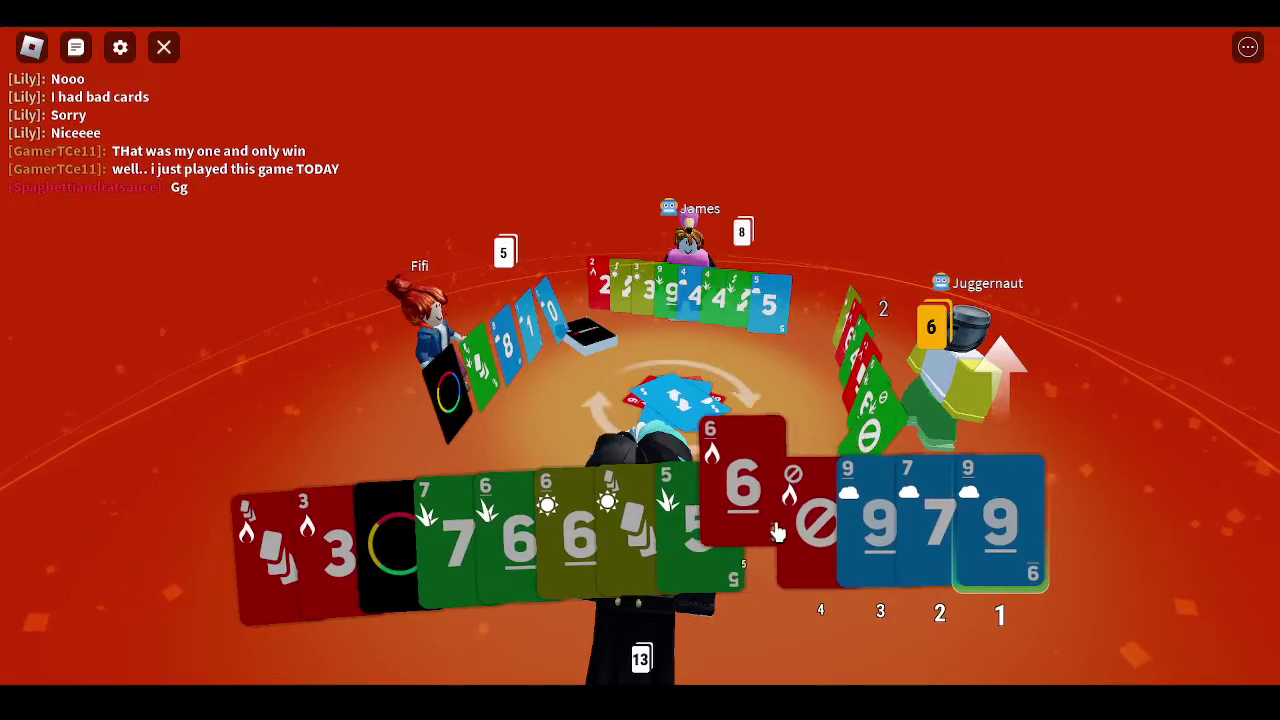
left_click_drag(745, 500, 408, 575)
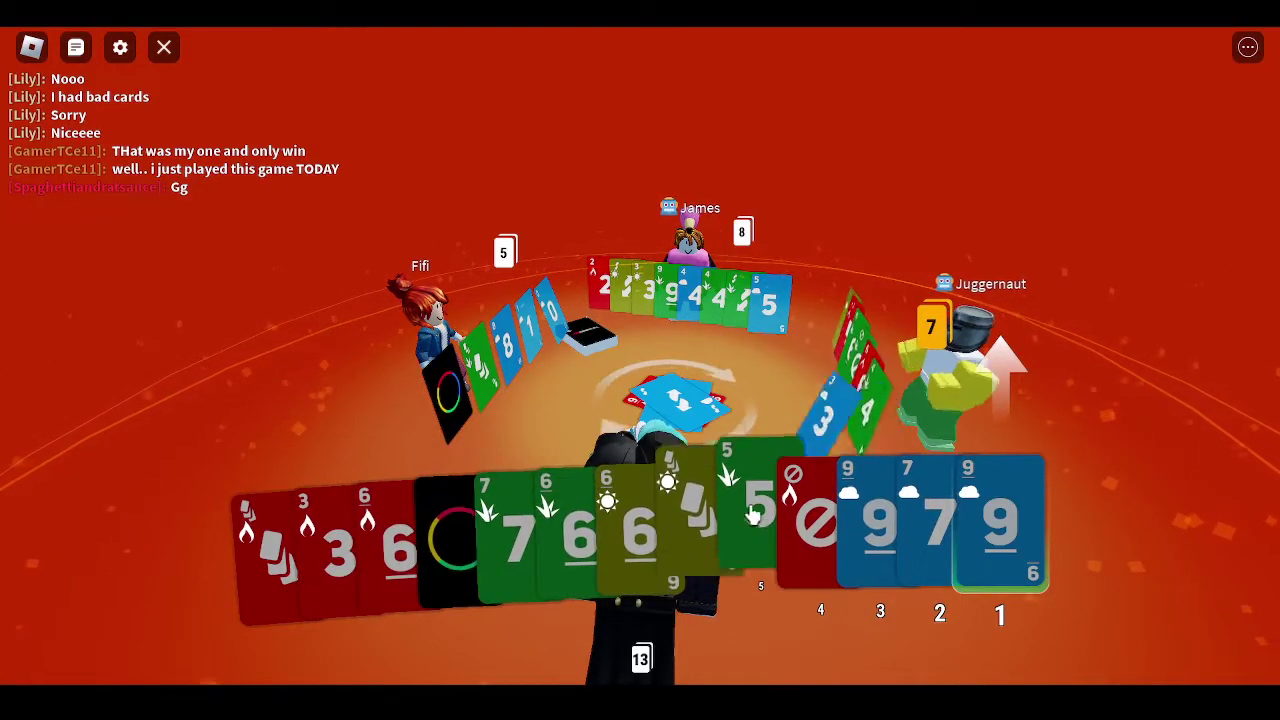
left_click_drag(795, 495, 445, 545)
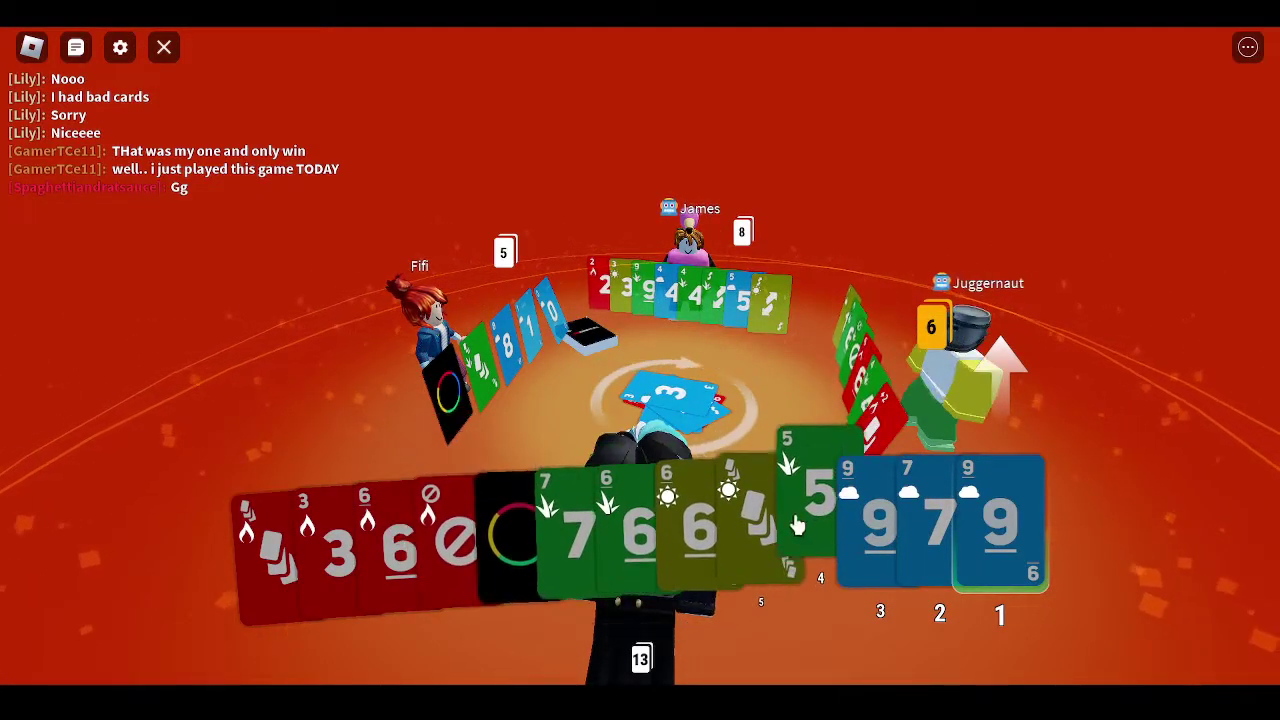
left_click(940, 520)
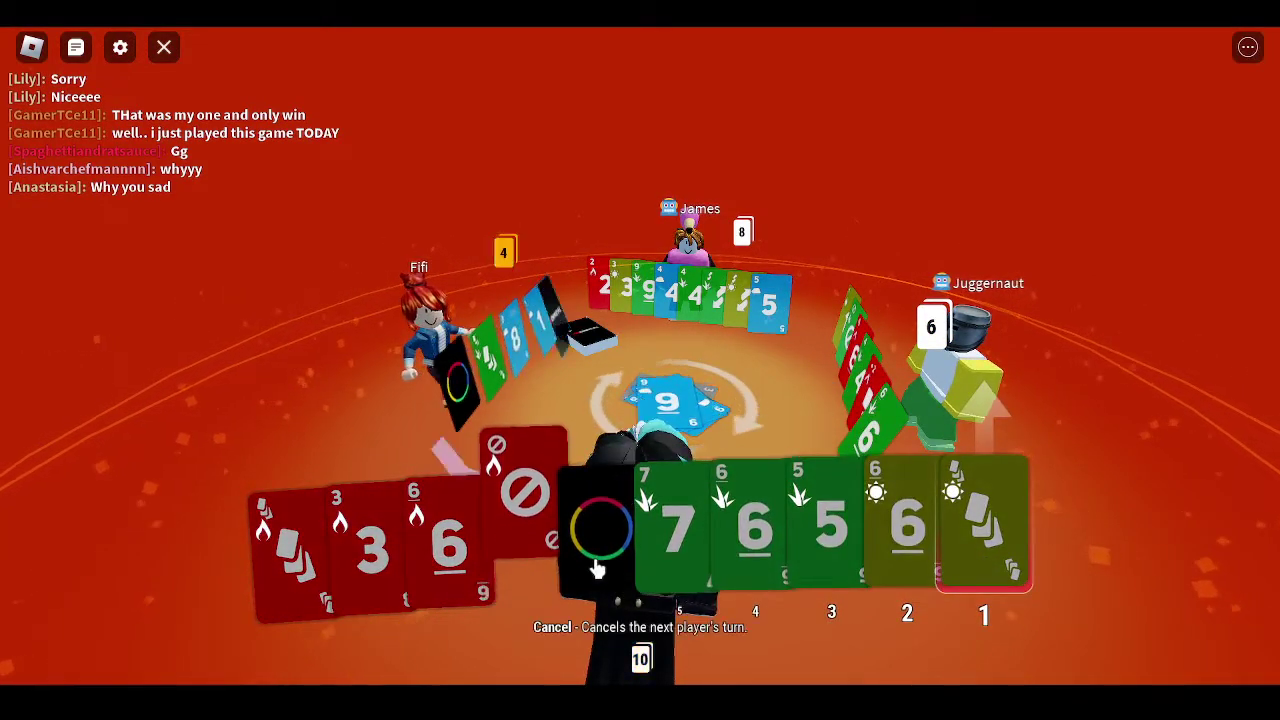
- Play the Wild card to pick a colour and swap the Mix card with the olive 6
left_click_drag(590, 500, 283, 545)
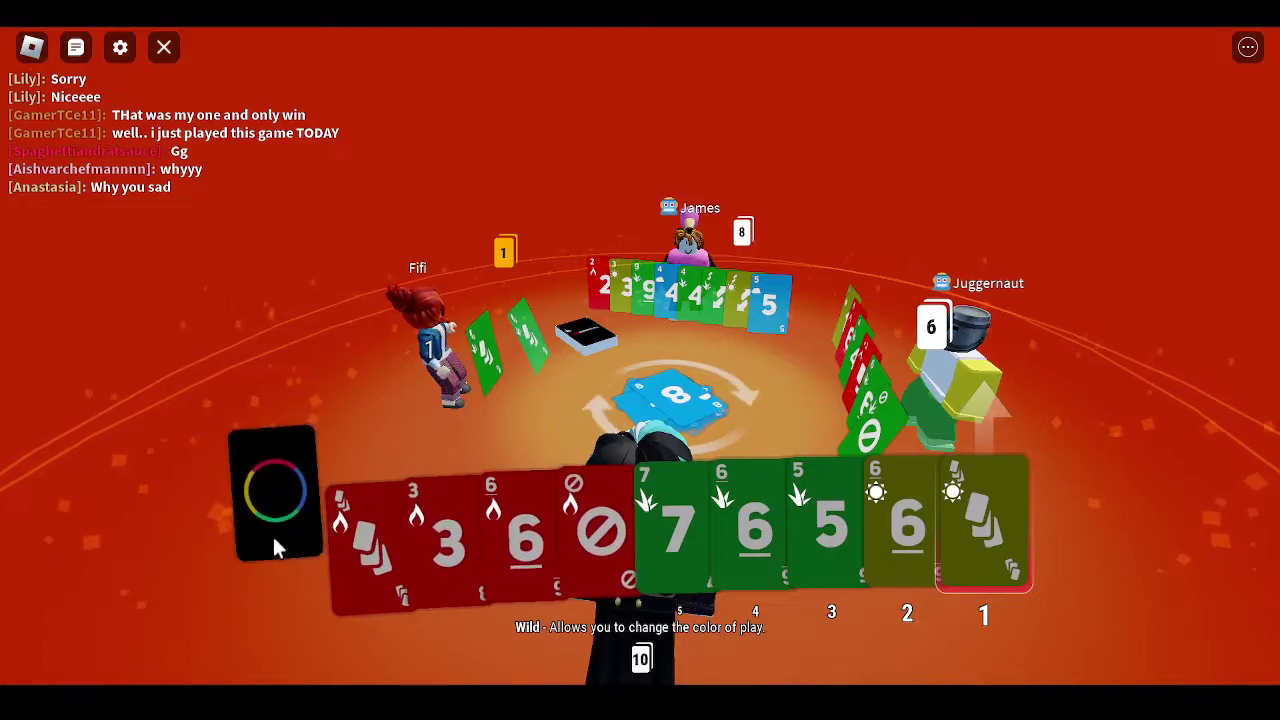
left_click(283, 545)
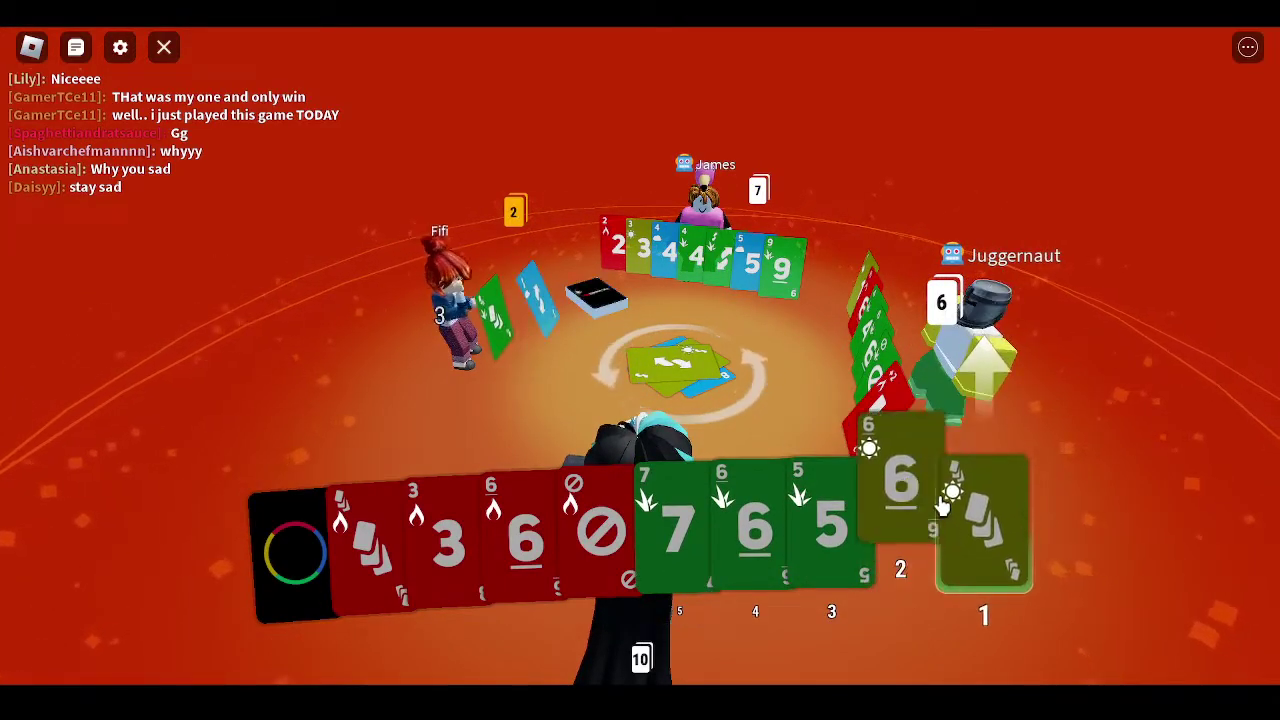
left_click_drag(955, 495, 905, 510)
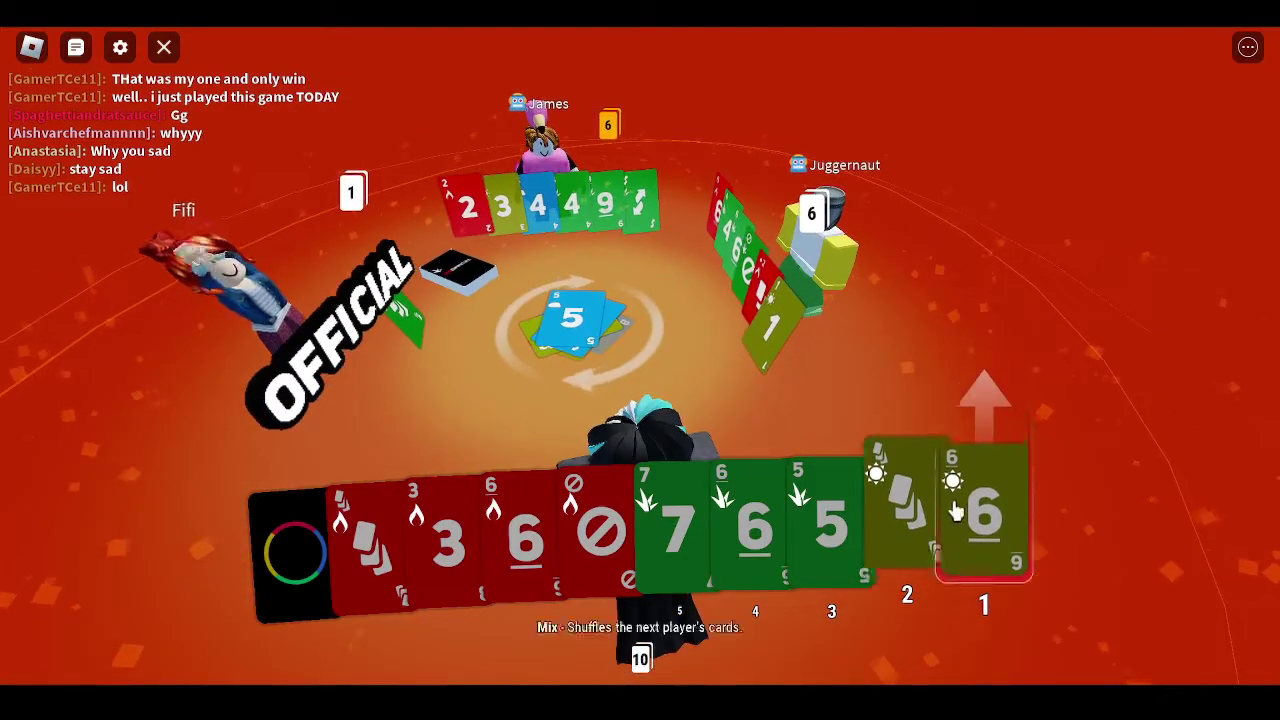
- Play the green Mix card and blue 6, and reposition the olive 5 in the hand
mouse_move(905, 515)
left_mouse_down()
mouse_move(994, 511)
mouse_move(773, 382)
left_mouse_up()
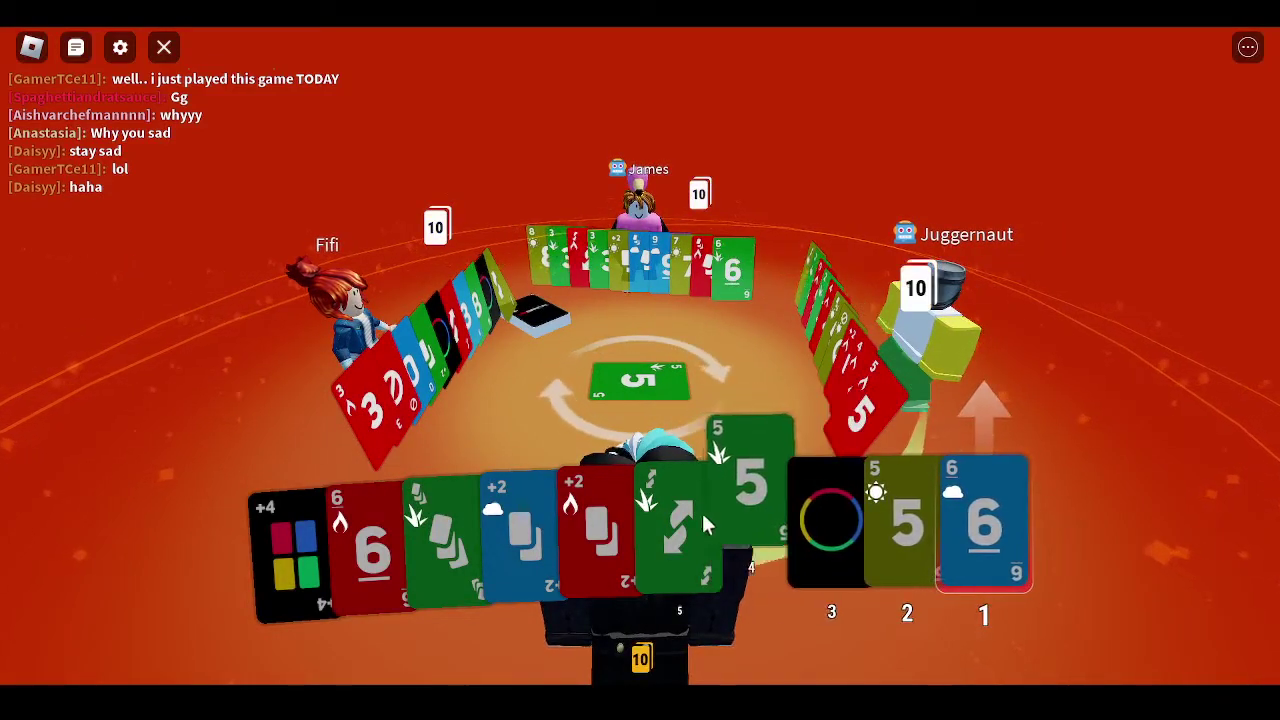
left_click_drag(465, 542, 651, 556)
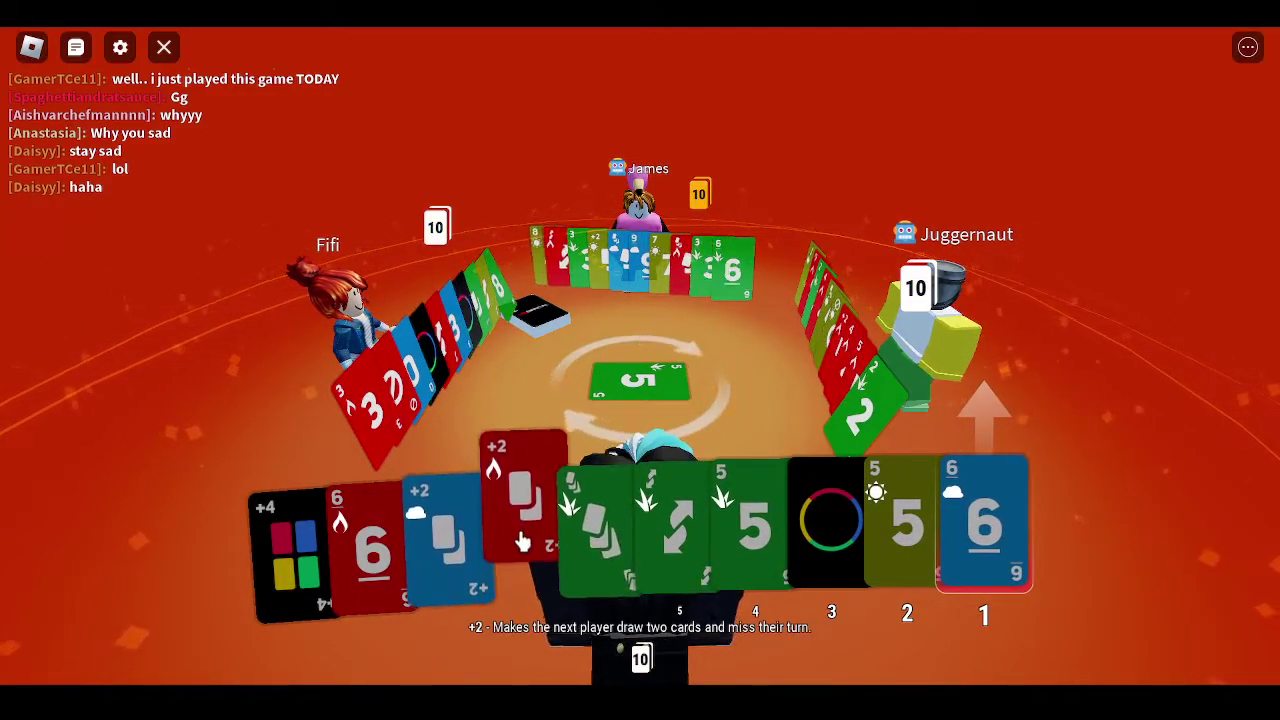
left_click_drag(983, 525, 625, 550)
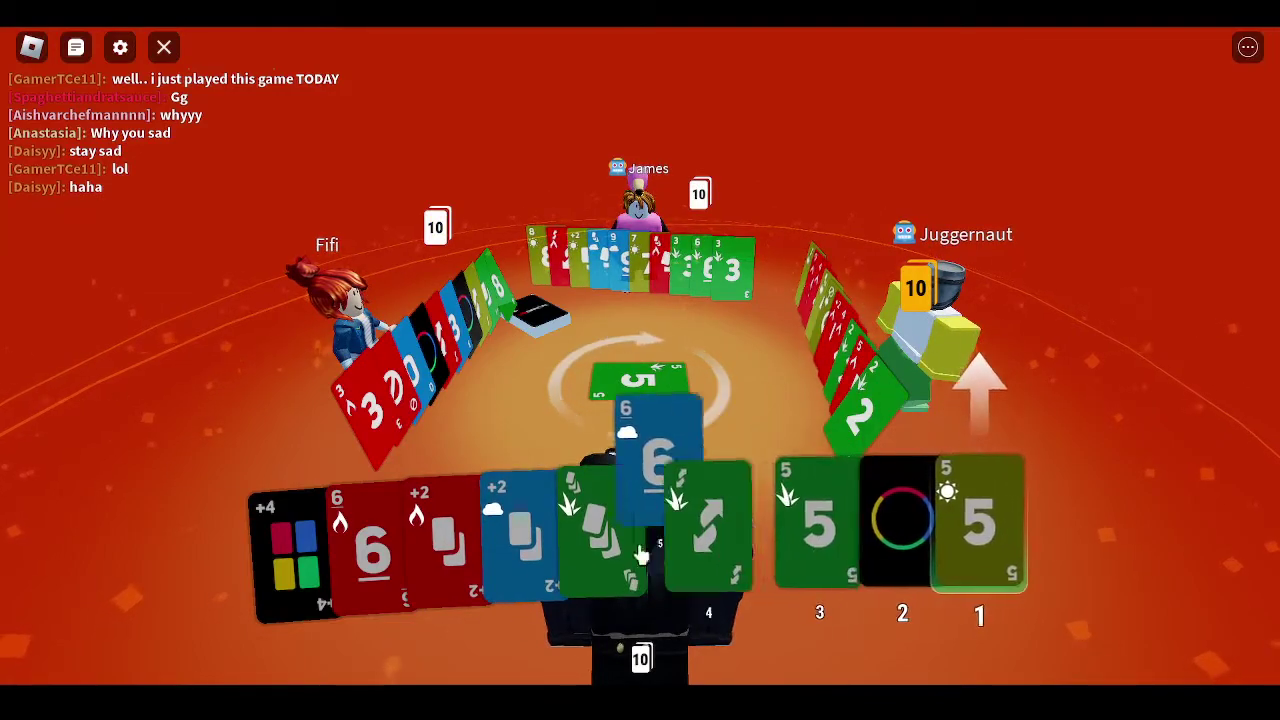
mouse_move(980, 525)
left_mouse_down()
mouse_move(548, 565)
mouse_move(320, 545)
left_mouse_up()
left_click_drag(520, 540, 667, 538)
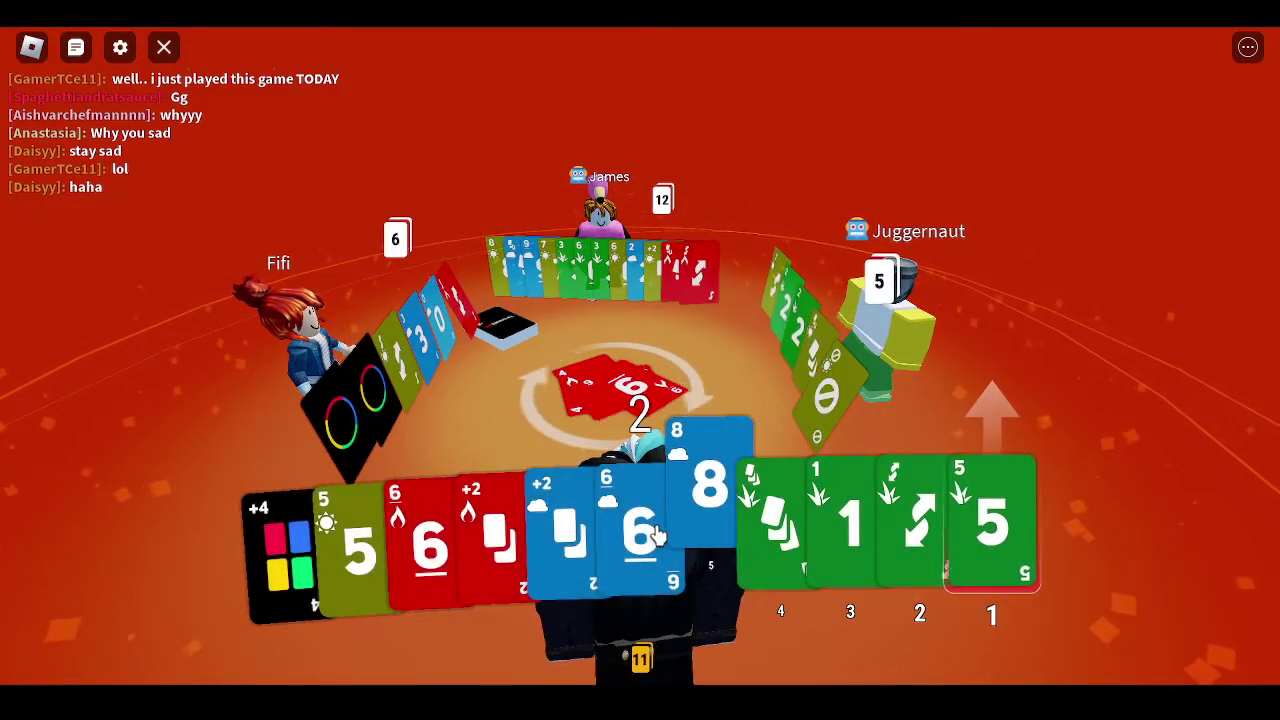
- Play the red 6 with the blue Reflect card, then the green cards
left_click_drag(458, 552, 1000, 560)
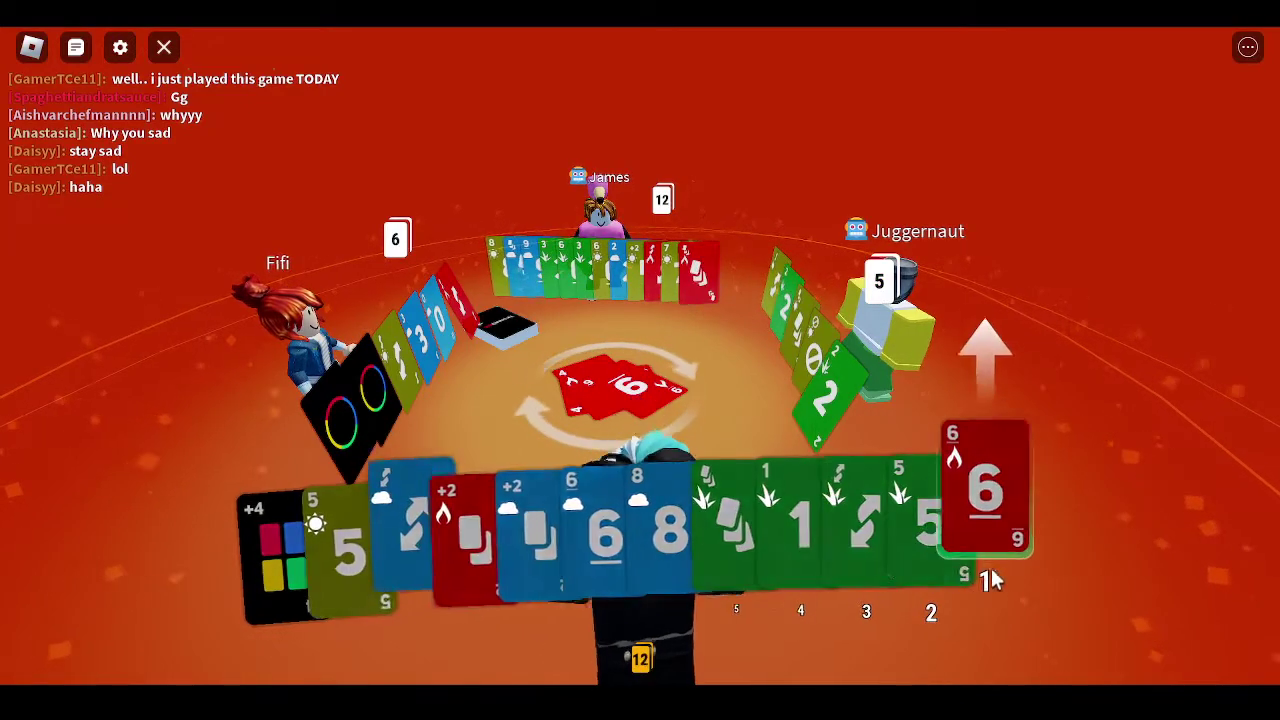
left_click(574, 546)
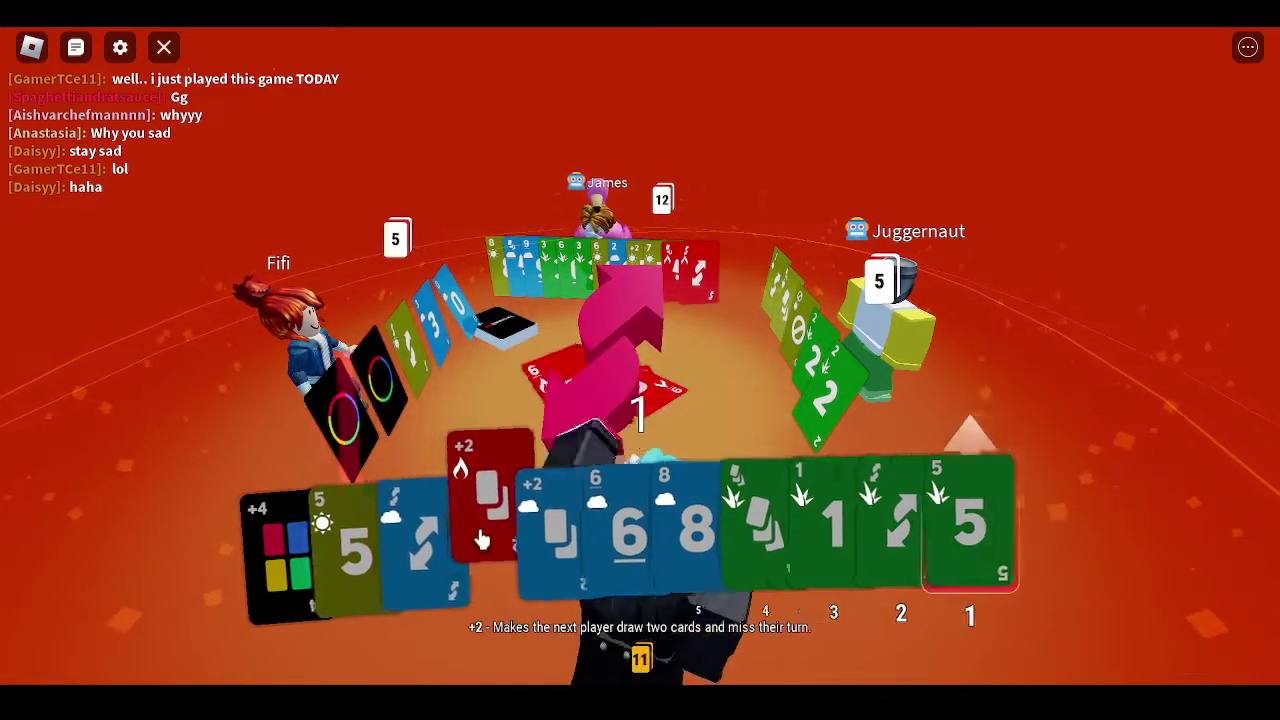
left_click_drag(742, 364, 729, 356)
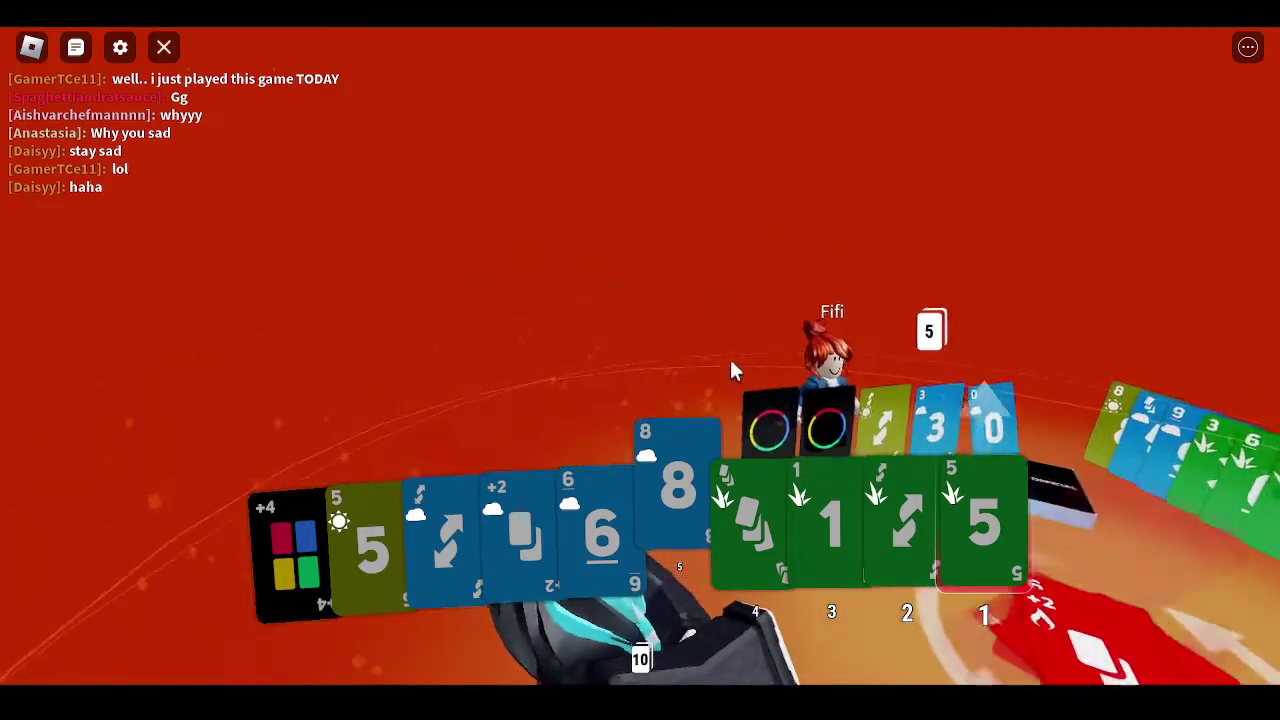
scroll(729, 360, "down", 2)
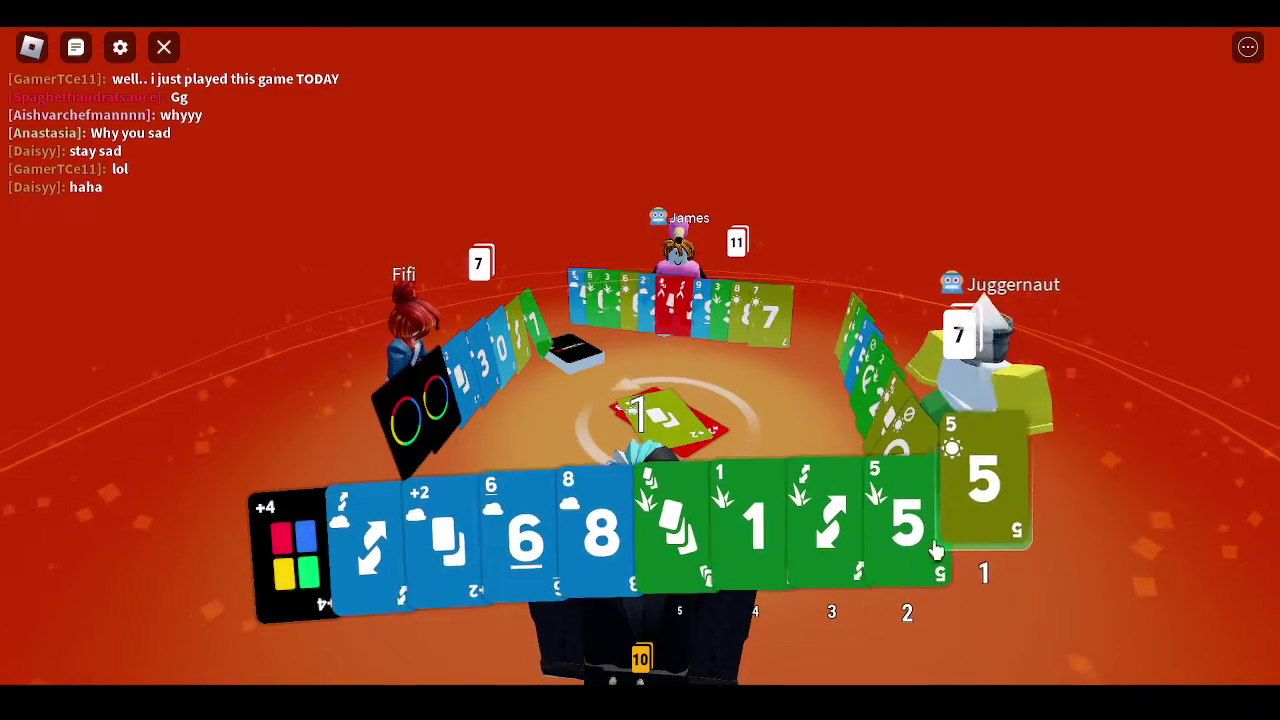
left_click(905, 520)
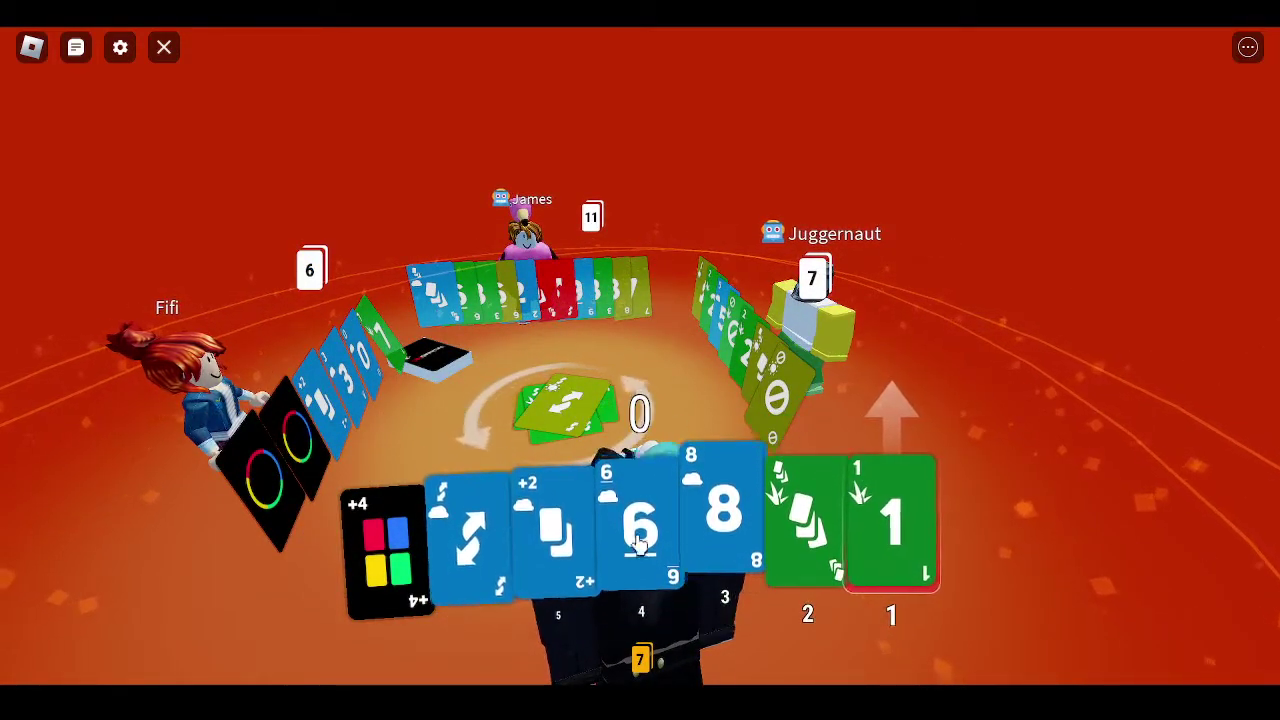
- Group the blue 8, blue 6 and blue +2 together, with the red 7 alongside
left_click_drag(830, 540, 660, 520)
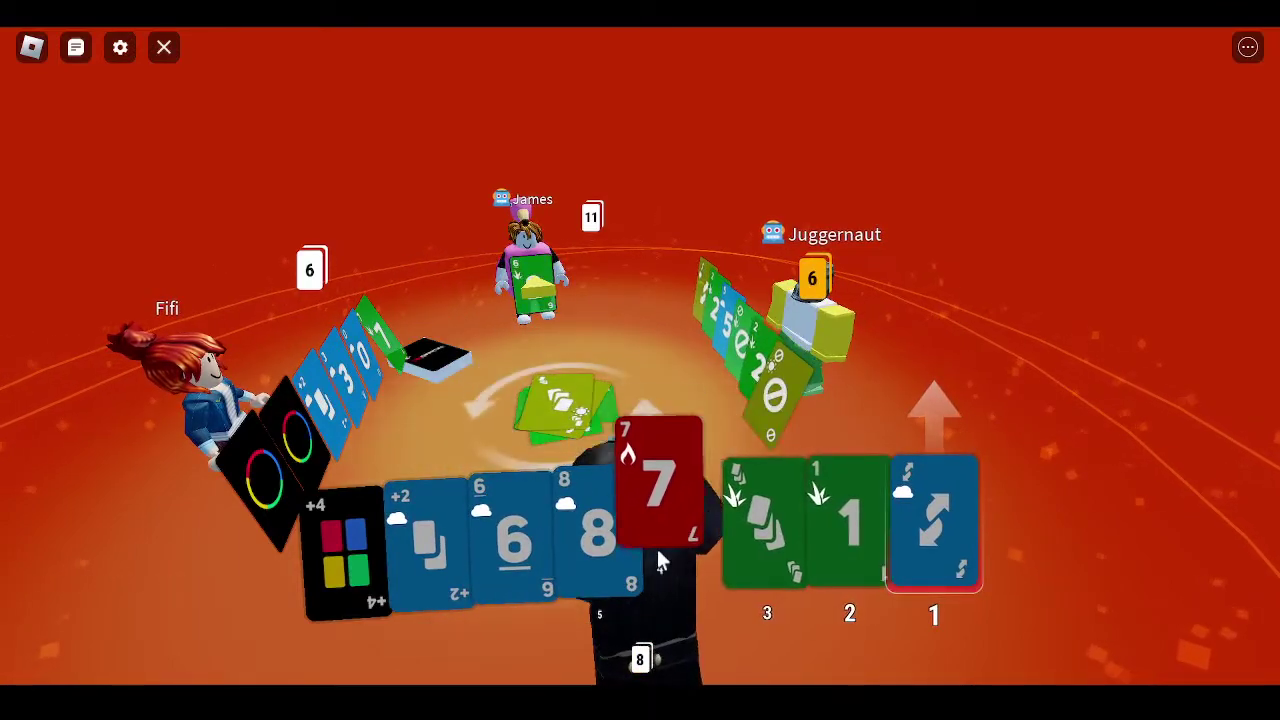
left_click_drag(624, 445, 758, 520)
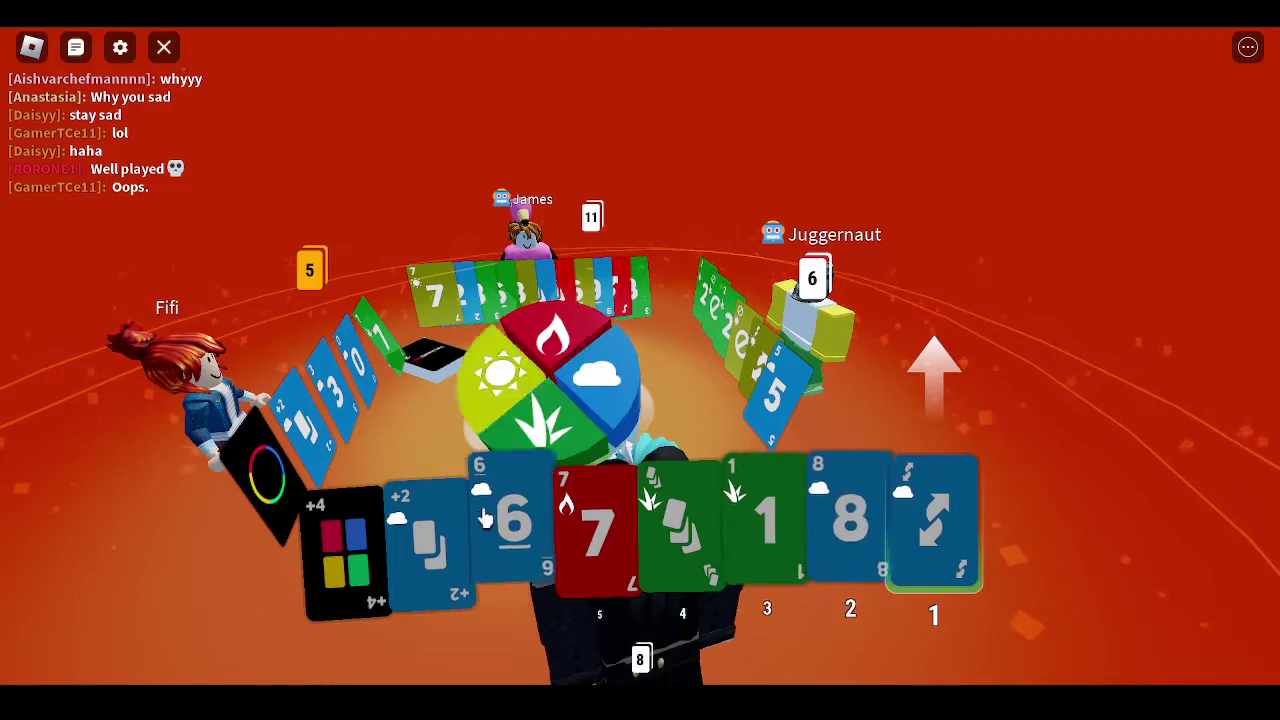
left_click_drag(512, 540, 775, 515)
left_click_drag(425, 500, 730, 520)
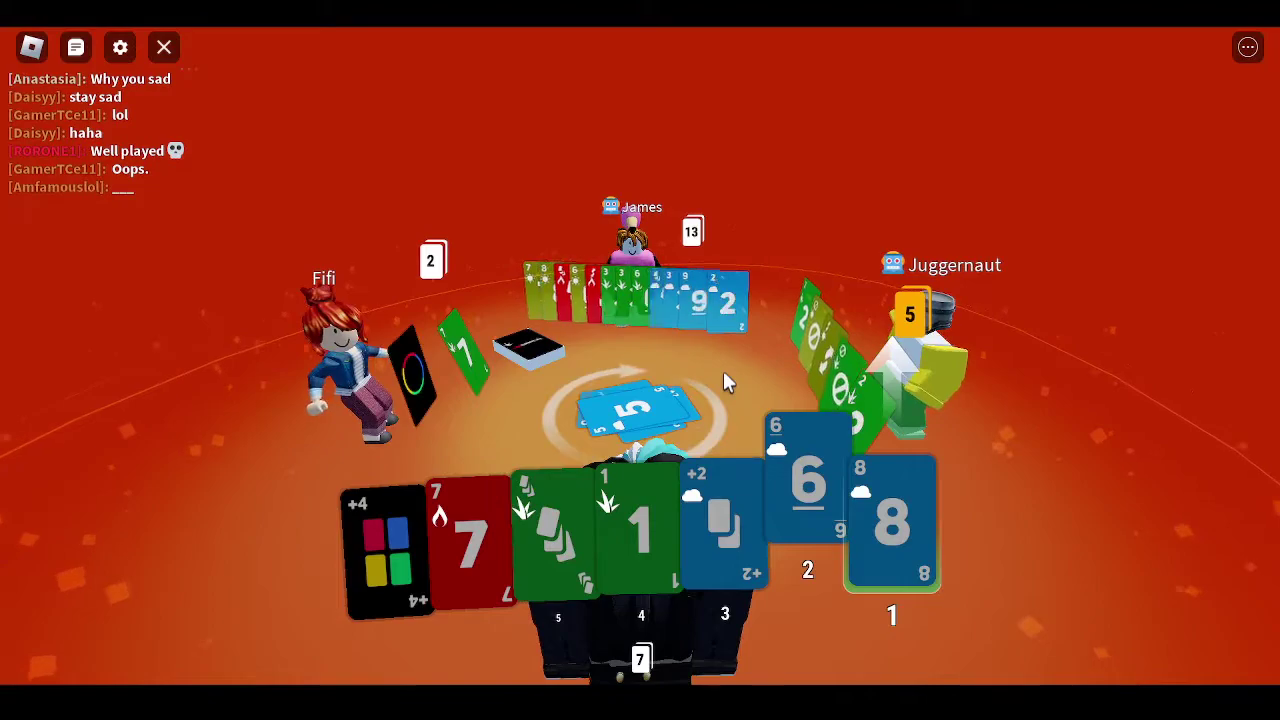
- Play the blue 8, 6 and +2 together, then a green card
left_click(890, 520)
left_click(808, 480)
left_click(720, 520)
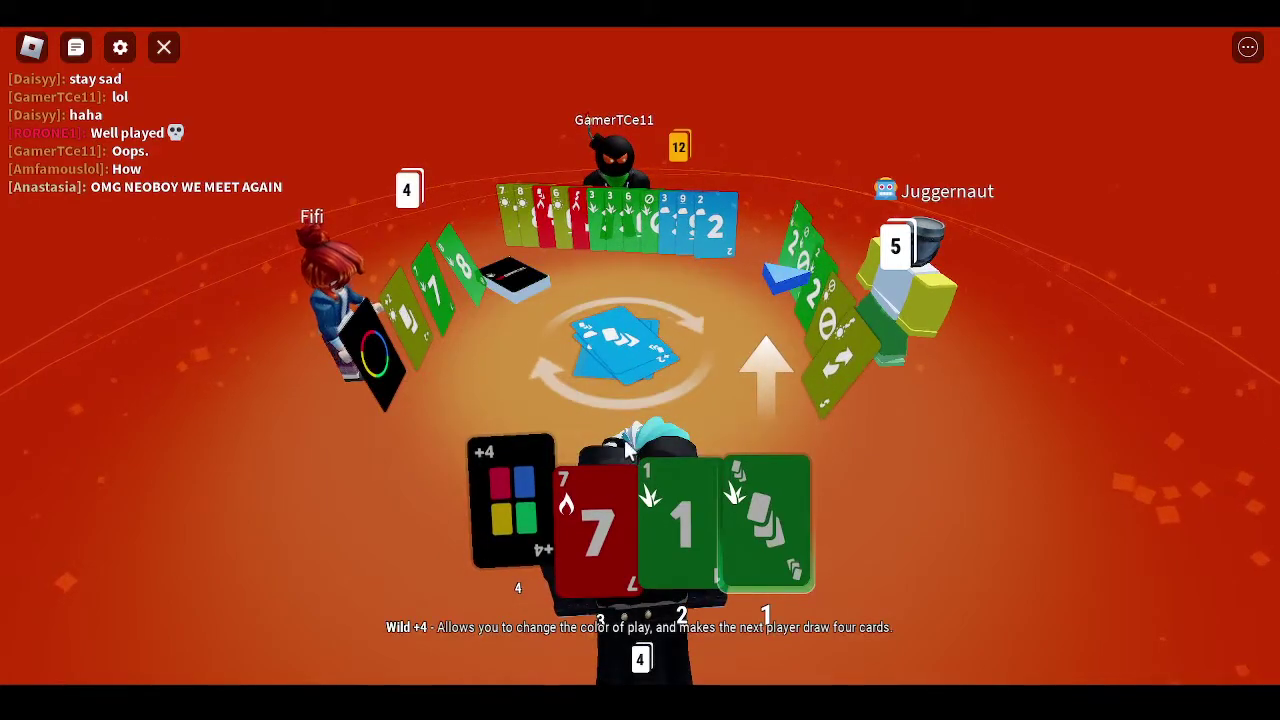
left_click(765, 520)
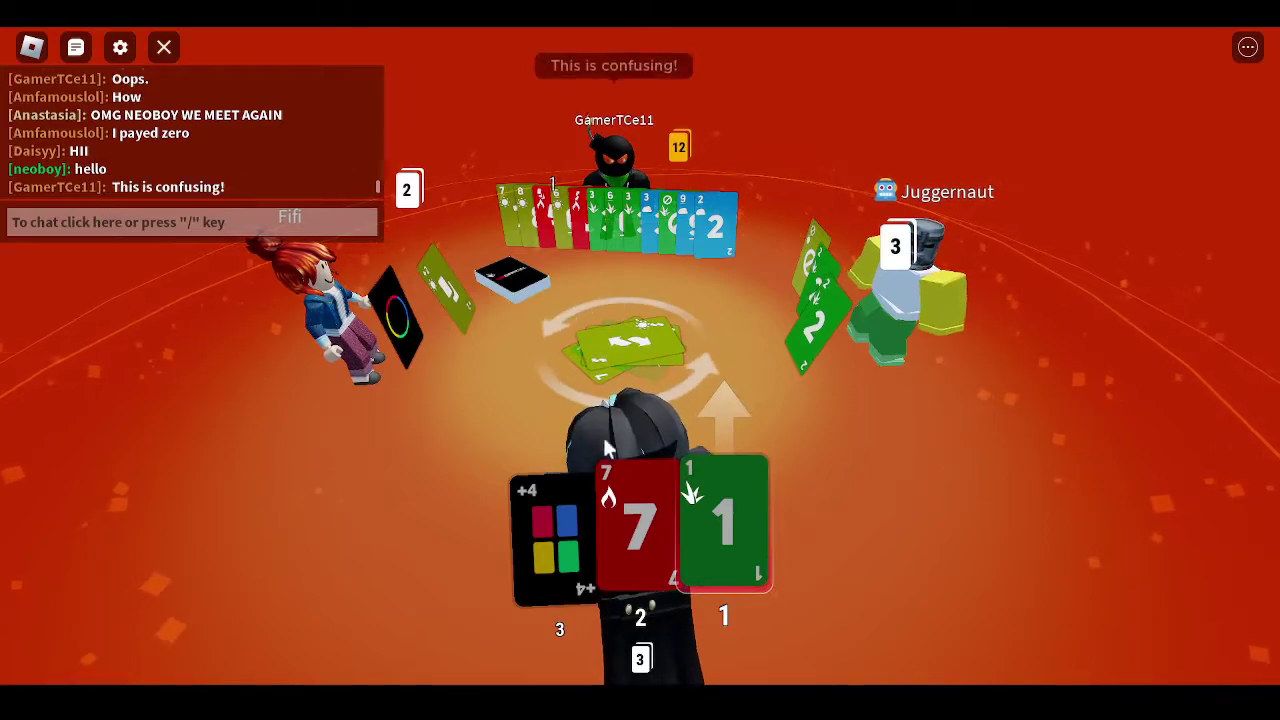
- Play the Wild +4 and red 7, leave chat, and call OFFICIAL with one card left
left_click(568, 513)
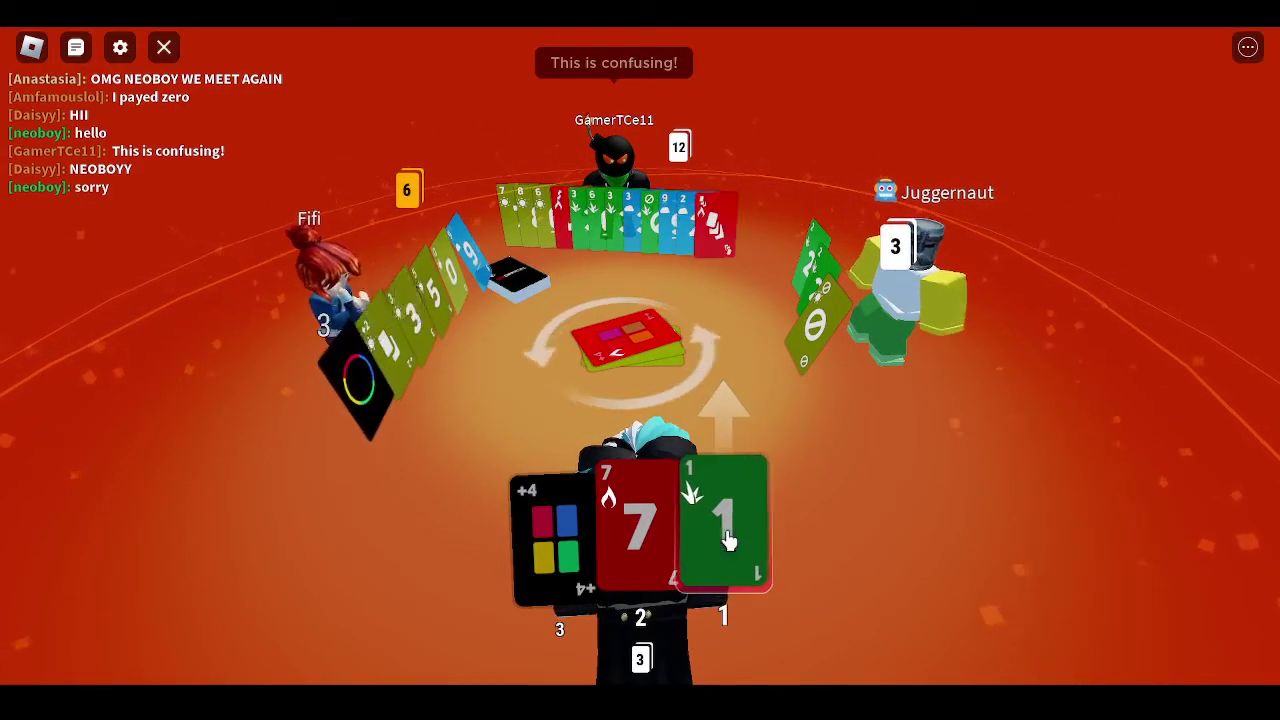
left_click(650, 485)
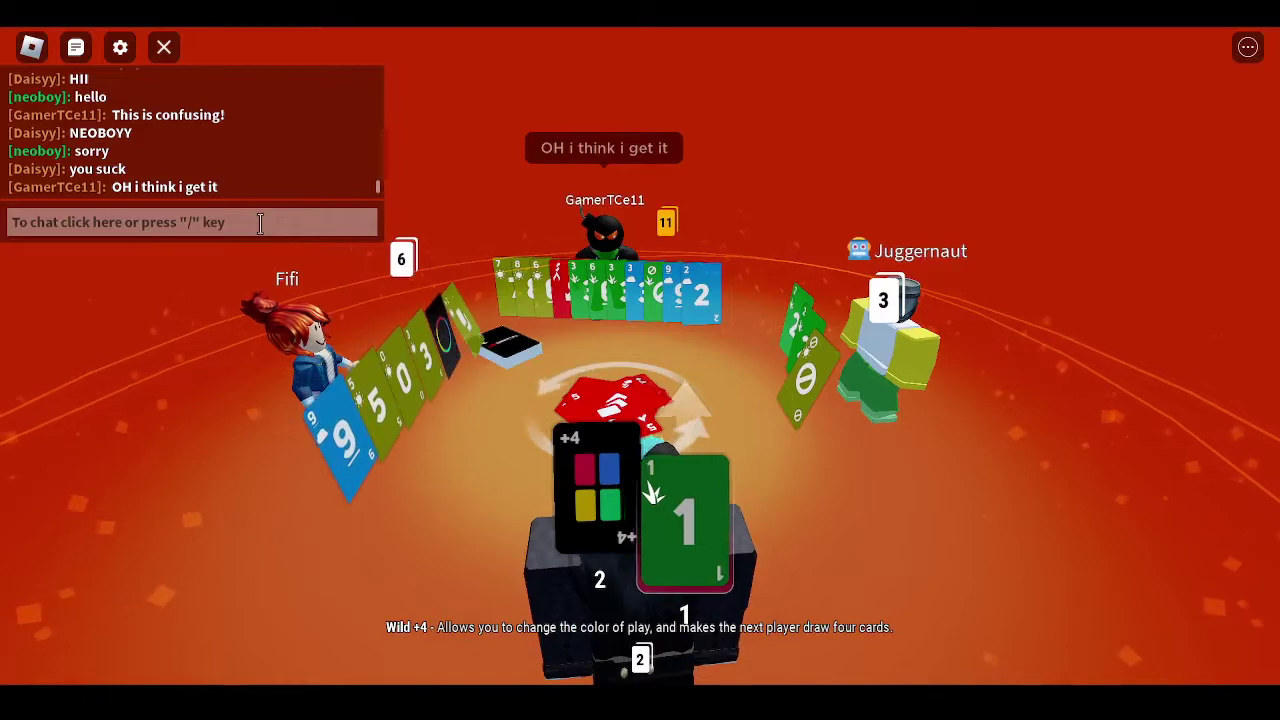
key("Escape")
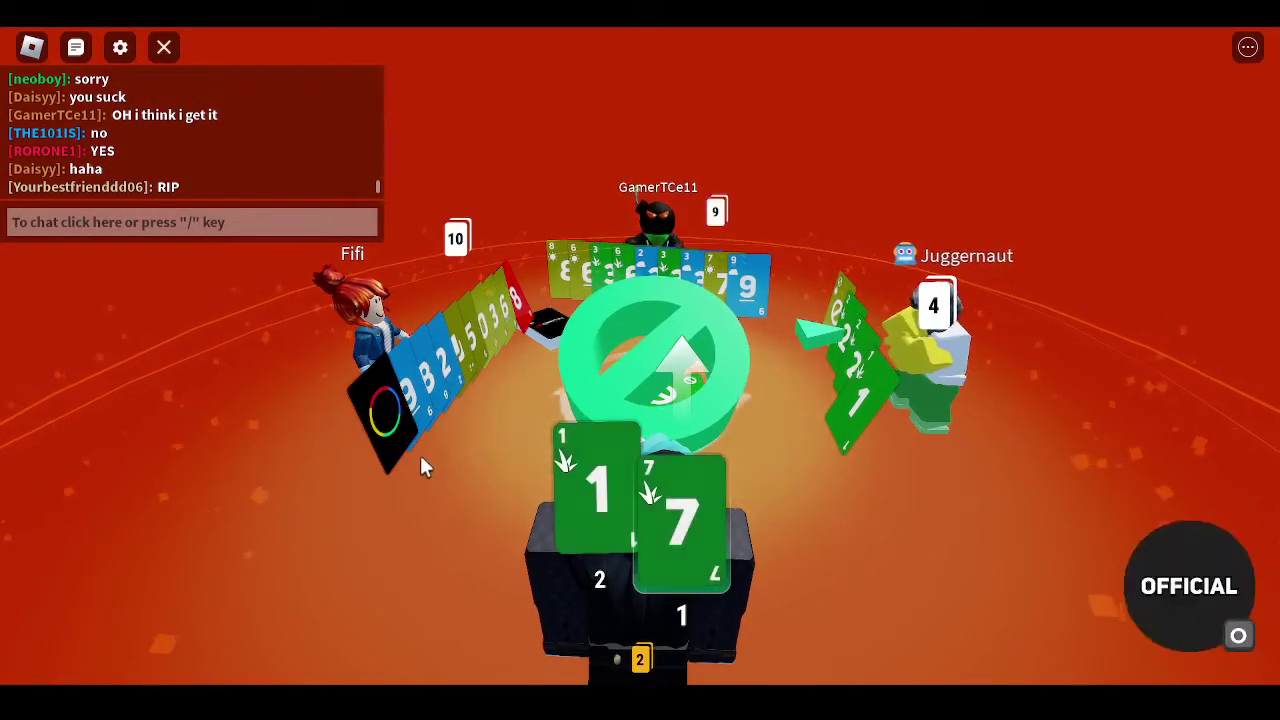
left_click(1188, 586)
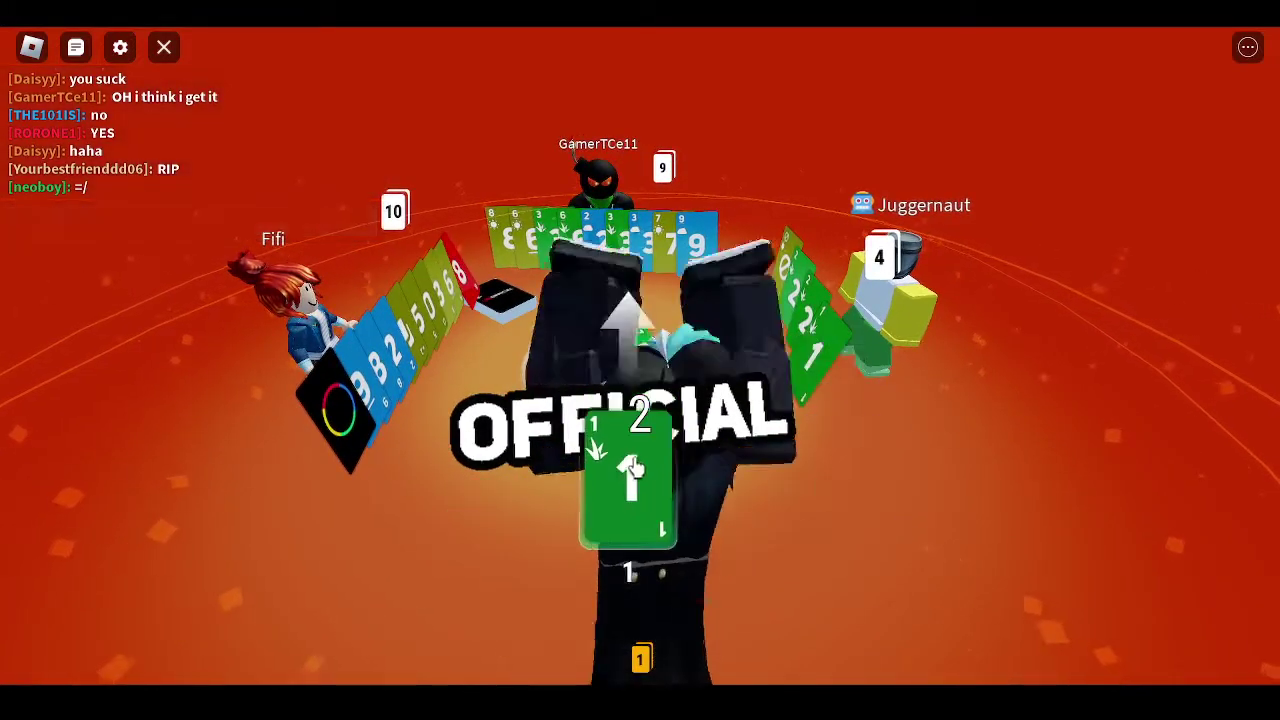
- Win with the last green 1, then start grouping the red cards and blue 1 on the left
left_click(730, 504)
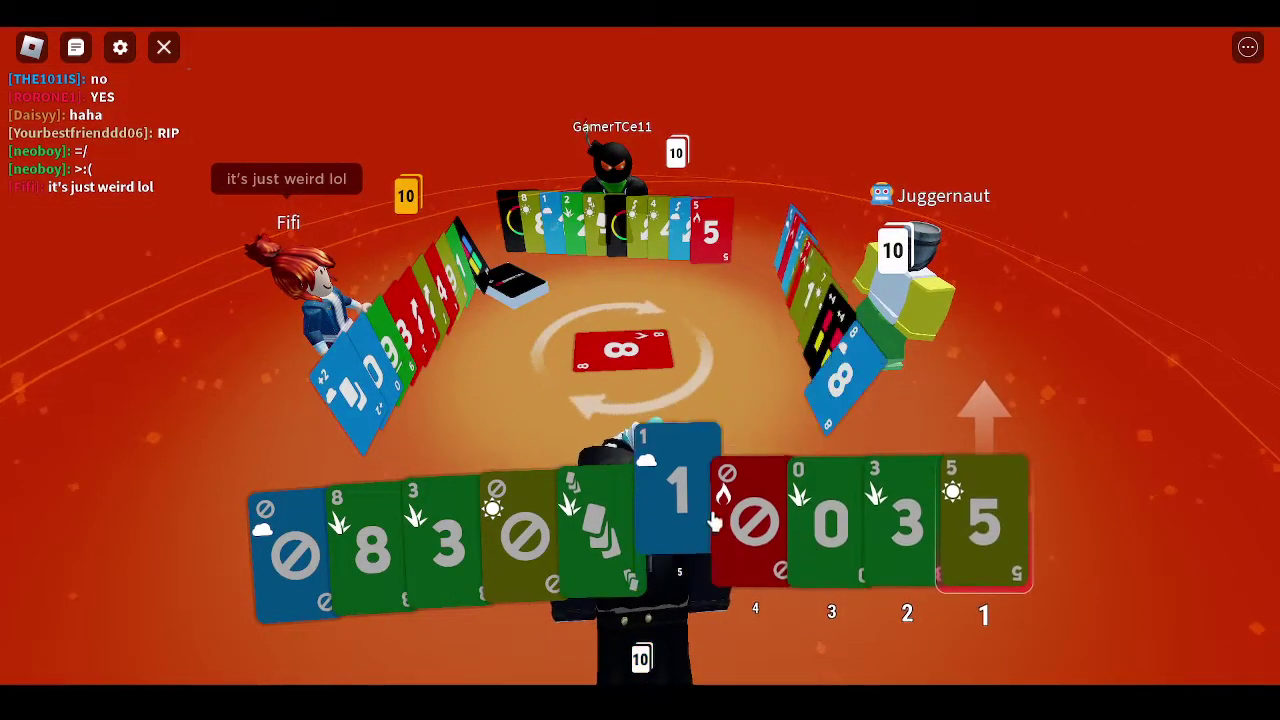
left_click_drag(830, 508, 1118, 490)
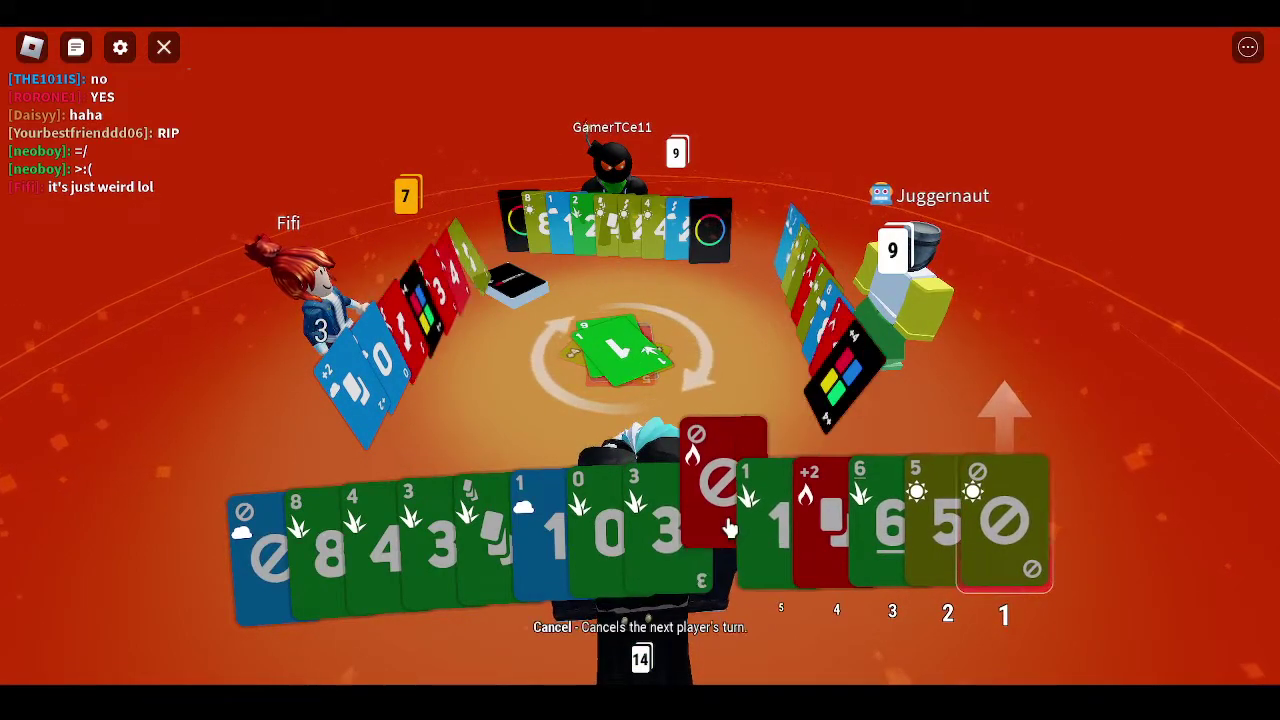
left_click_drag(540, 520, 297, 505)
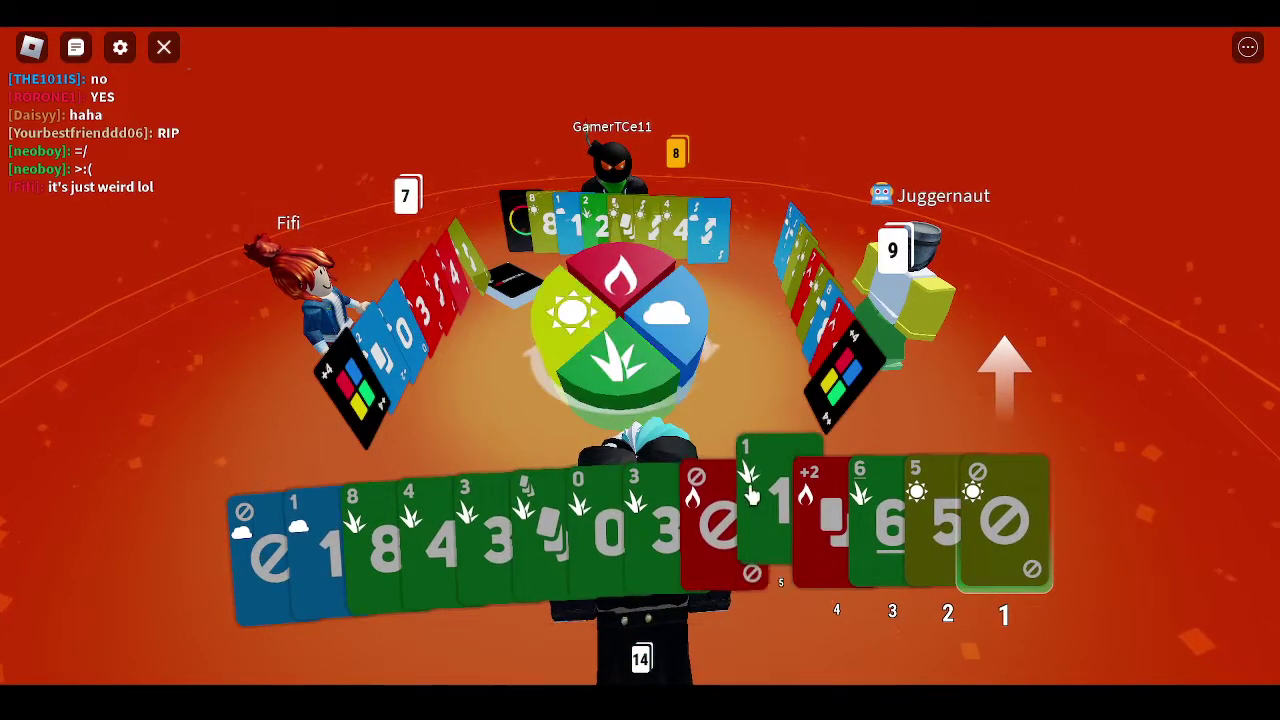
left_click_drag(712, 500, 380, 520)
left_click_drag(810, 510, 420, 470)
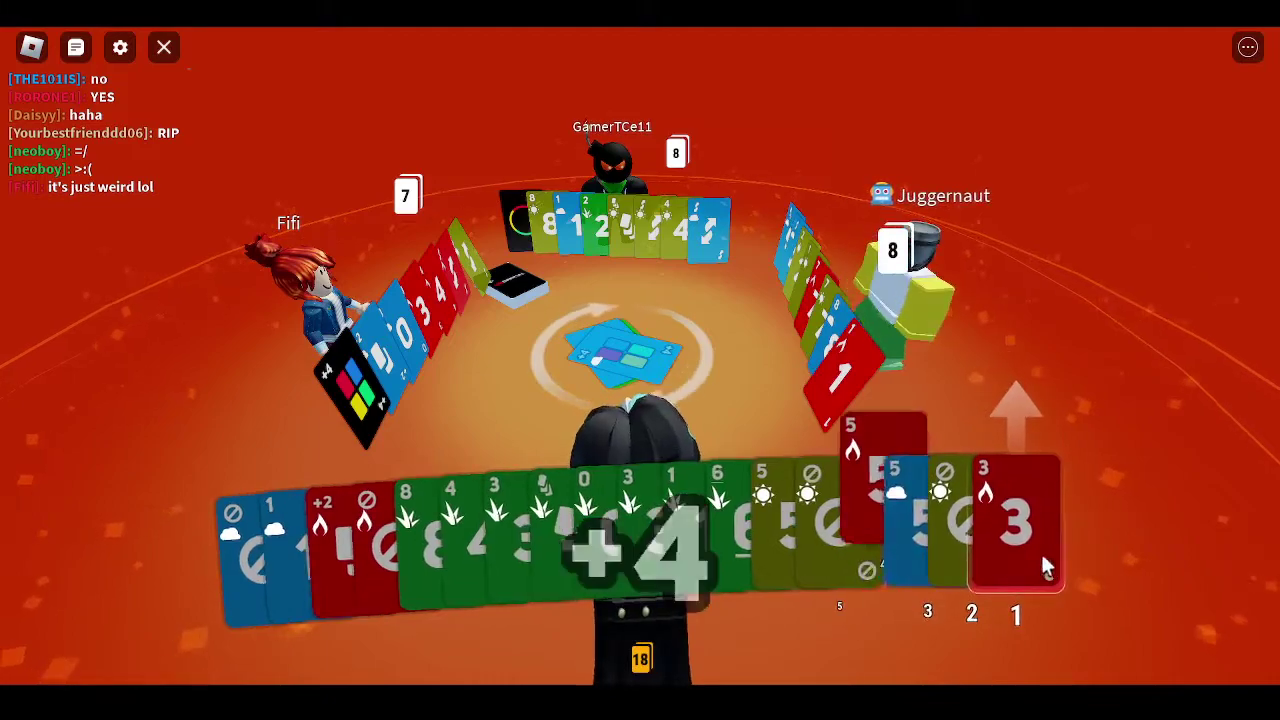
- Gather the red 3 and red 5 with the reds and move the blue 5 rightmost
left_click_drag(1020, 530, 390, 560)
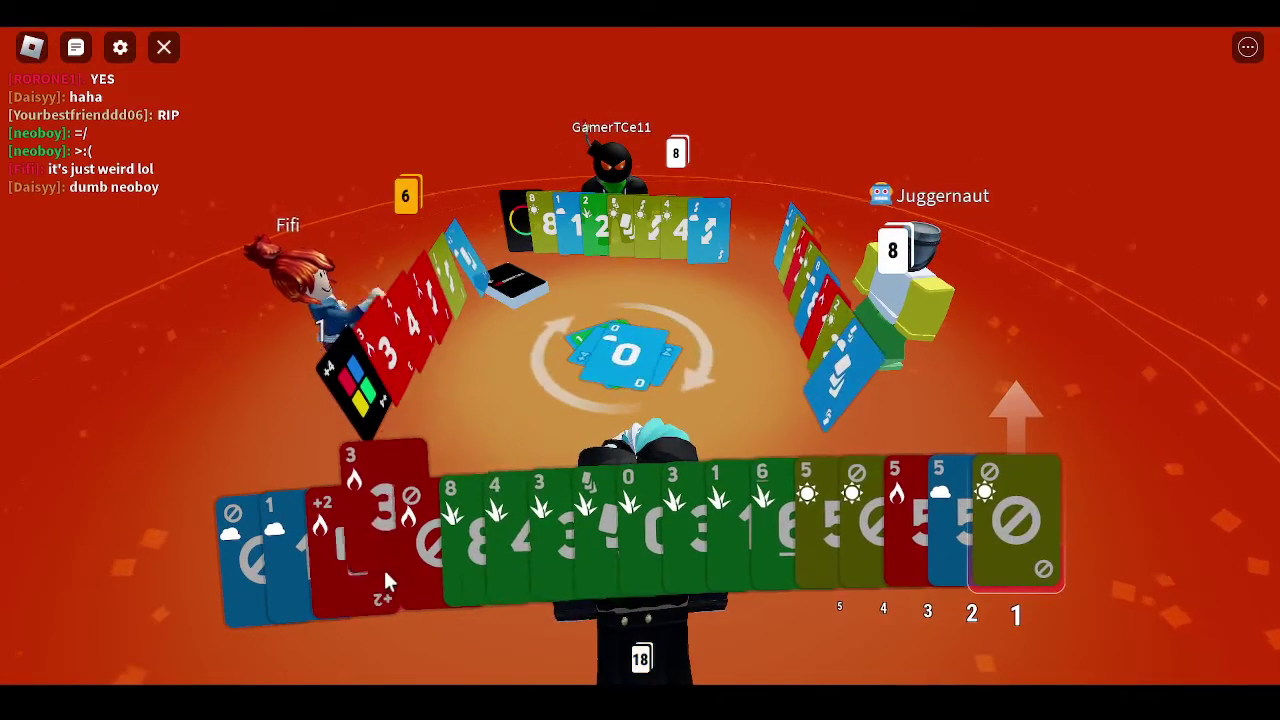
left_click_drag(1015, 520, 848, 548)
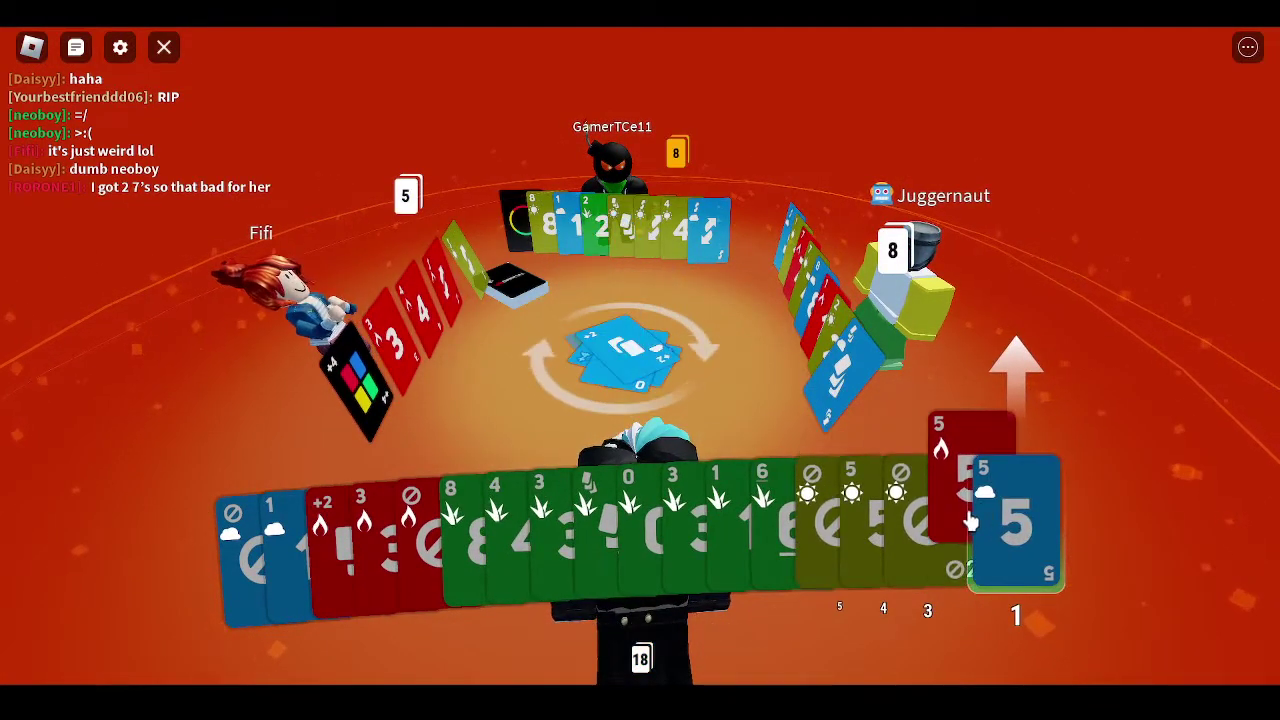
left_click_drag(970, 520, 240, 560)
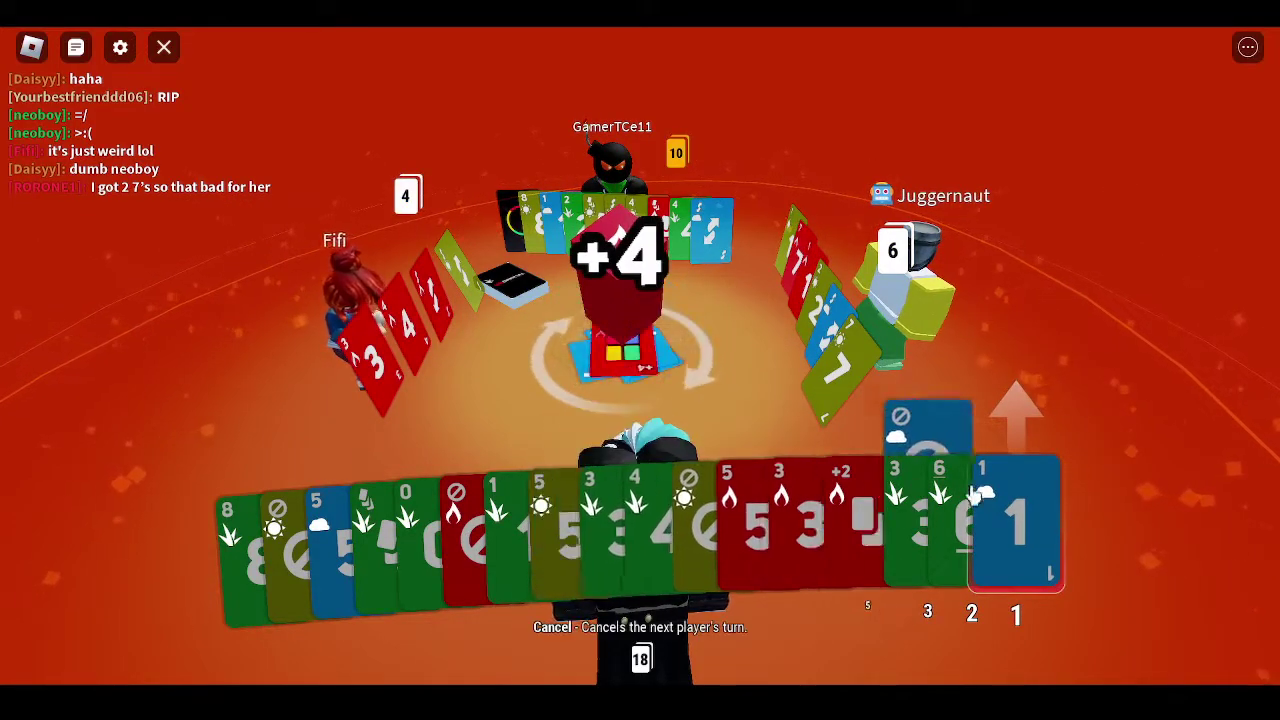
left_click_drag(350, 520, 1078, 498)
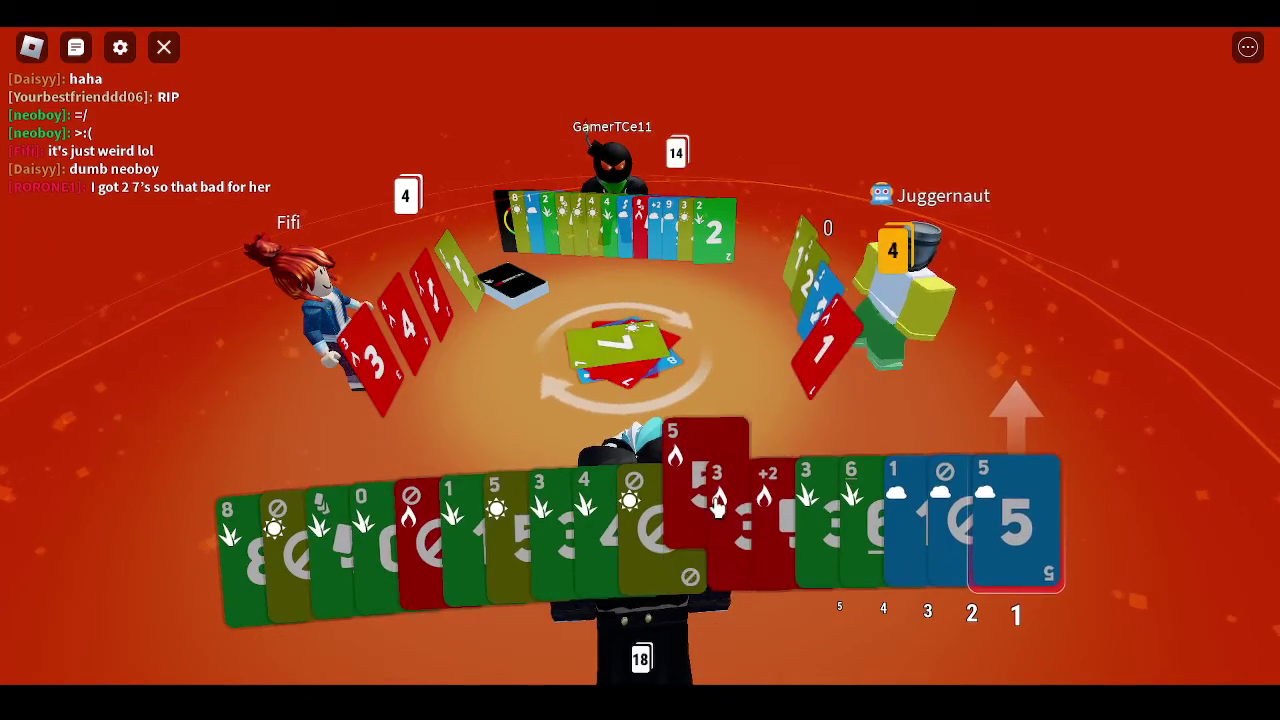
- Play the green skip, the green and blue 5s, the blue skip and the blue 1
left_click(633, 500)
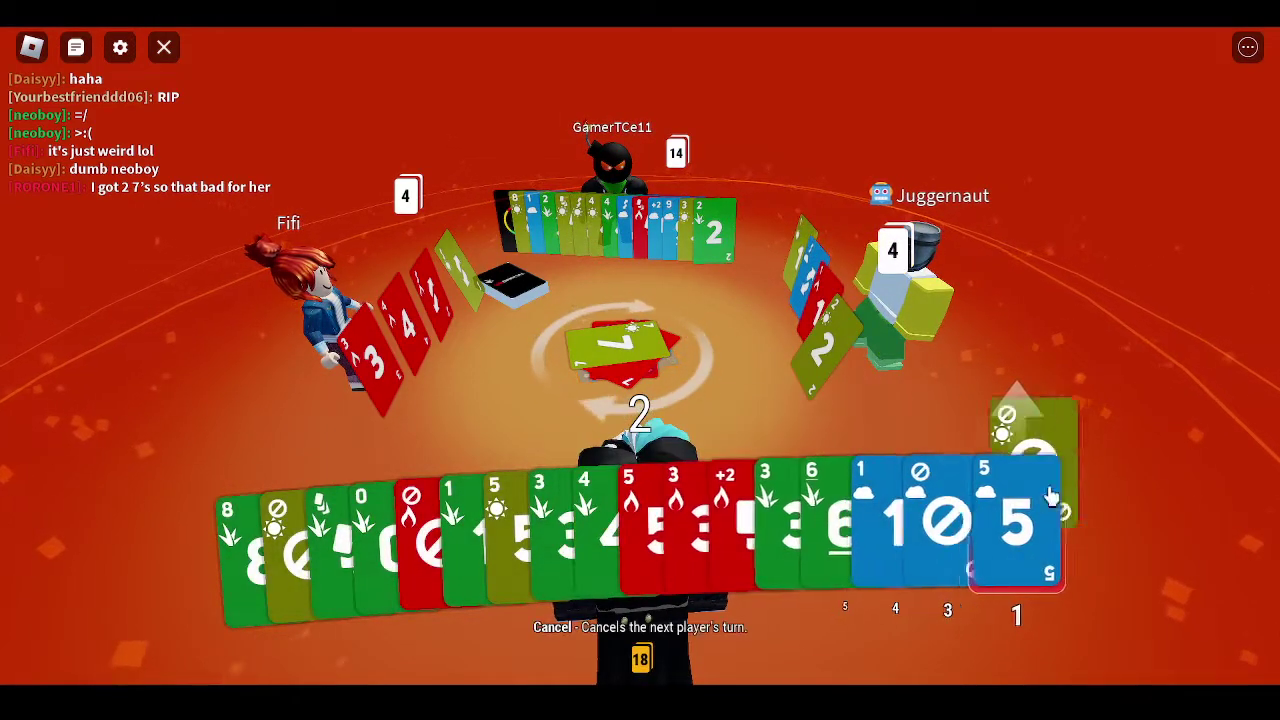
left_click_drag(543, 502, 1105, 491)
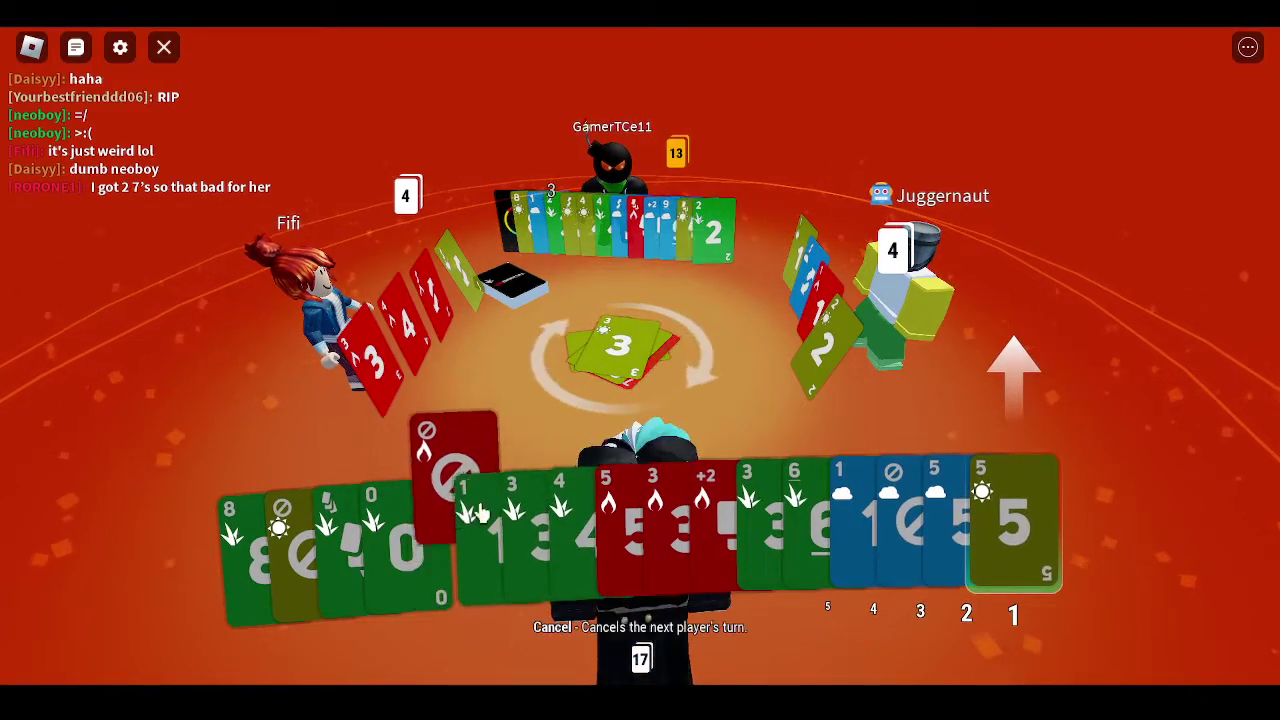
left_click_drag(450, 490, 565, 500)
left_click_drag(762, 508, 540, 510)
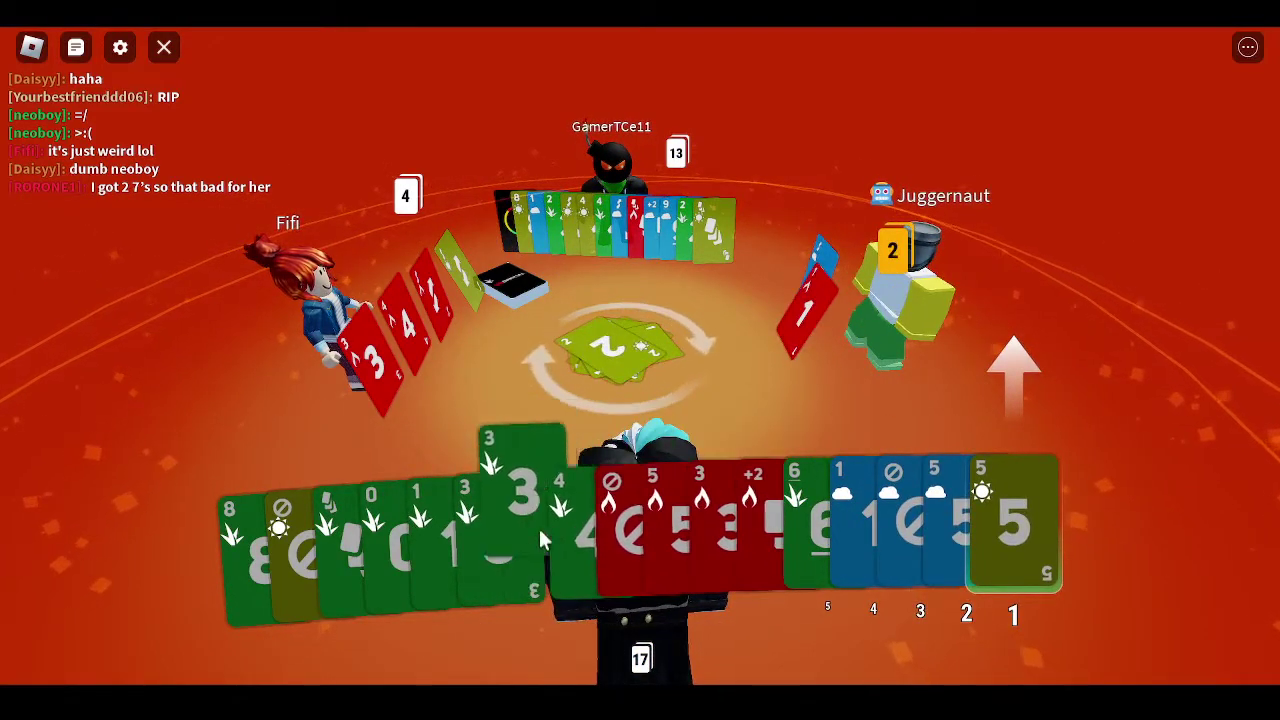
left_click(1010, 520)
left_click(998, 520)
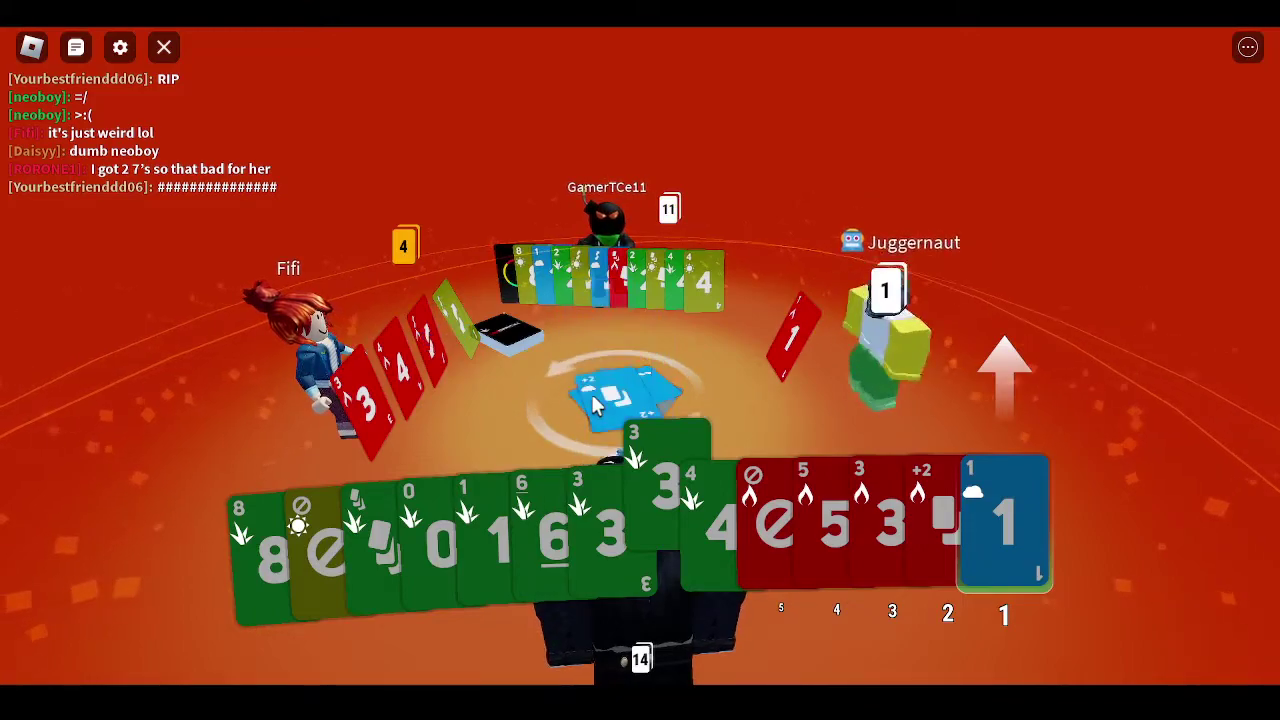
key("1")
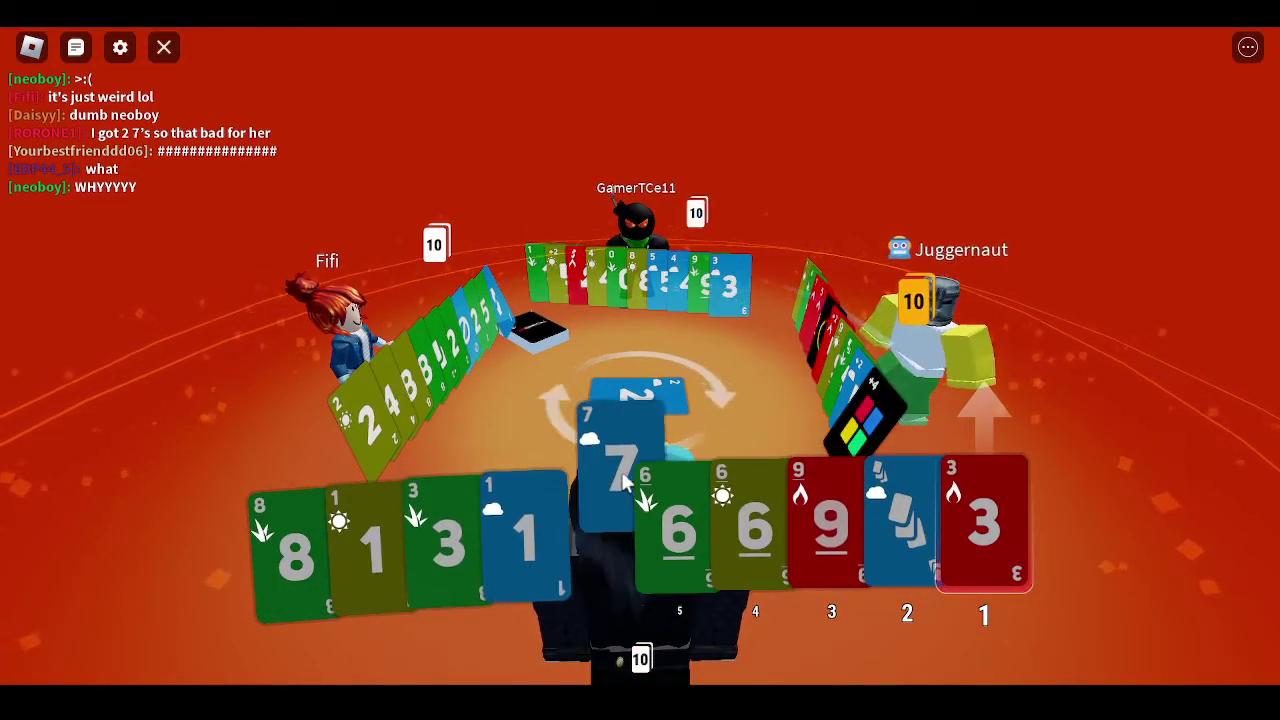
- Group the blue 7 with the blue 1 and the red 9 beside the red 3
left_click_drag(640, 470, 858, 537)
mouse_move(496, 507)
left_mouse_down()
mouse_move(960, 505)
mouse_move(660, 510)
left_mouse_up()
left_click_drag(982, 500, 740, 510)
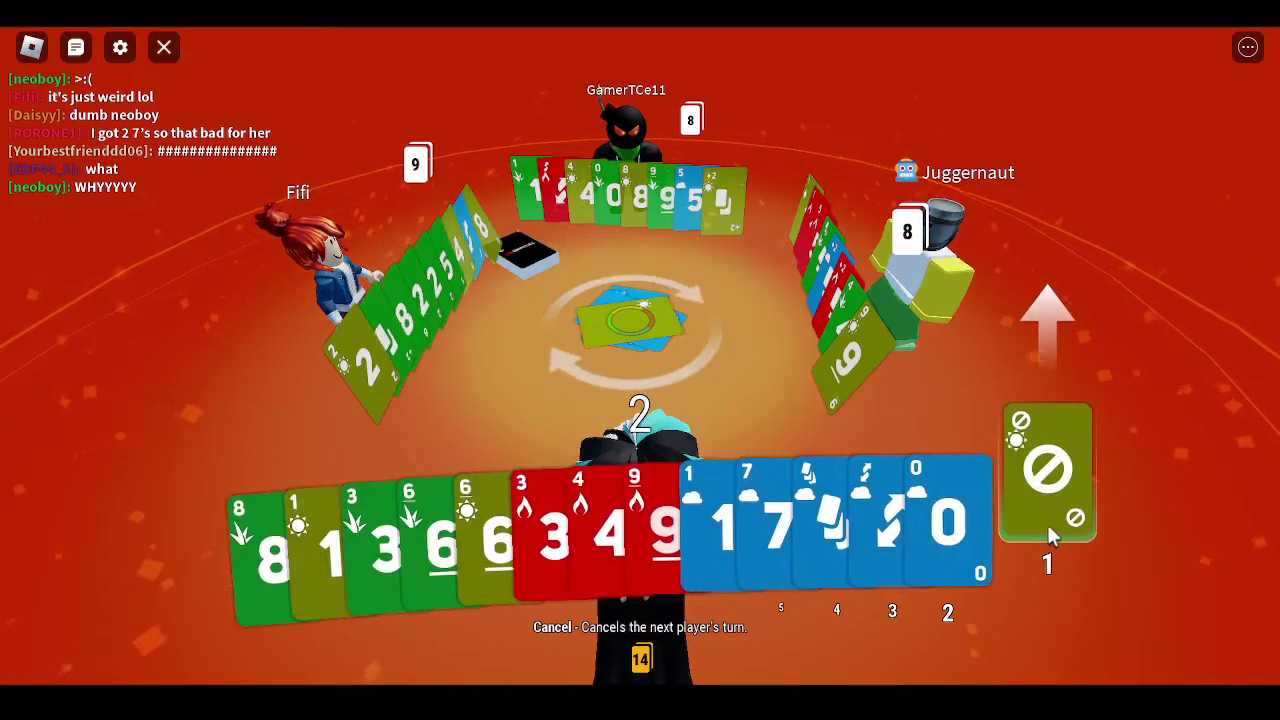
- Play the green cancel card, then the green 1 and green 6 together
left_click(1000, 510)
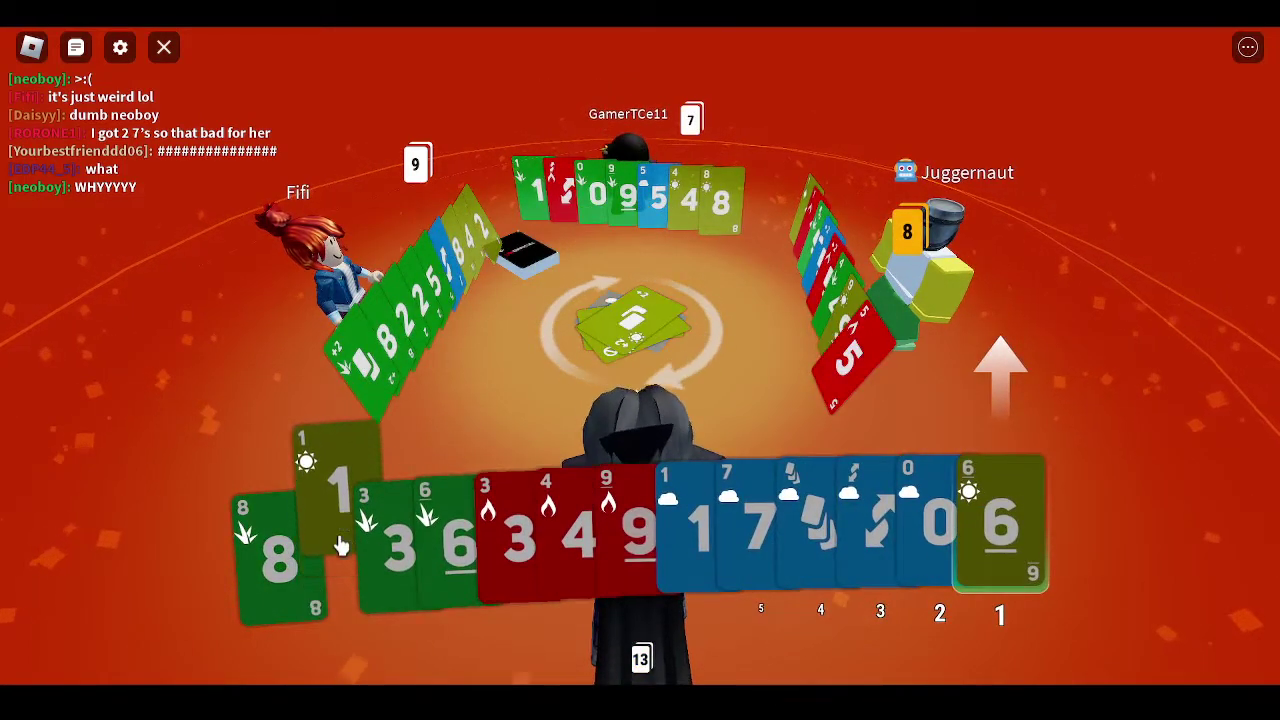
left_click_drag(340, 545, 1000, 520)
left_click(1000, 520)
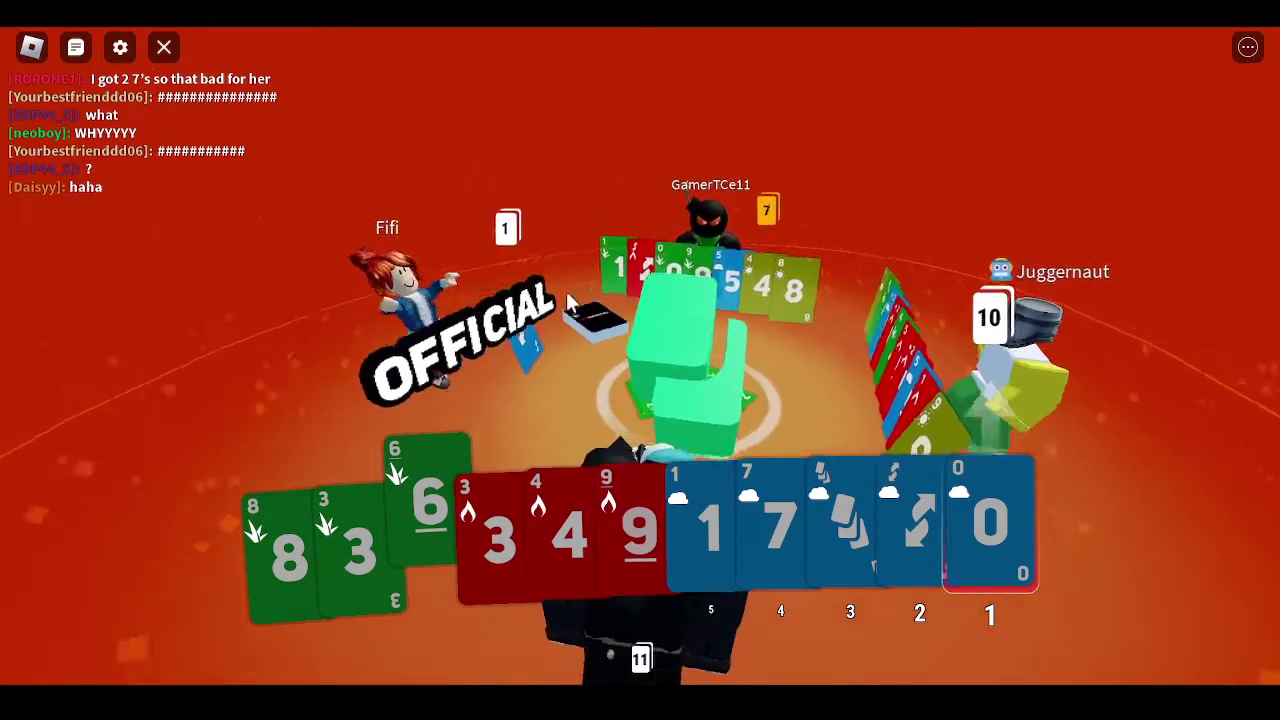
- Pair the green 3 and green 6 on the right and move the red 3 and red 9 left
right_click(575, 300)
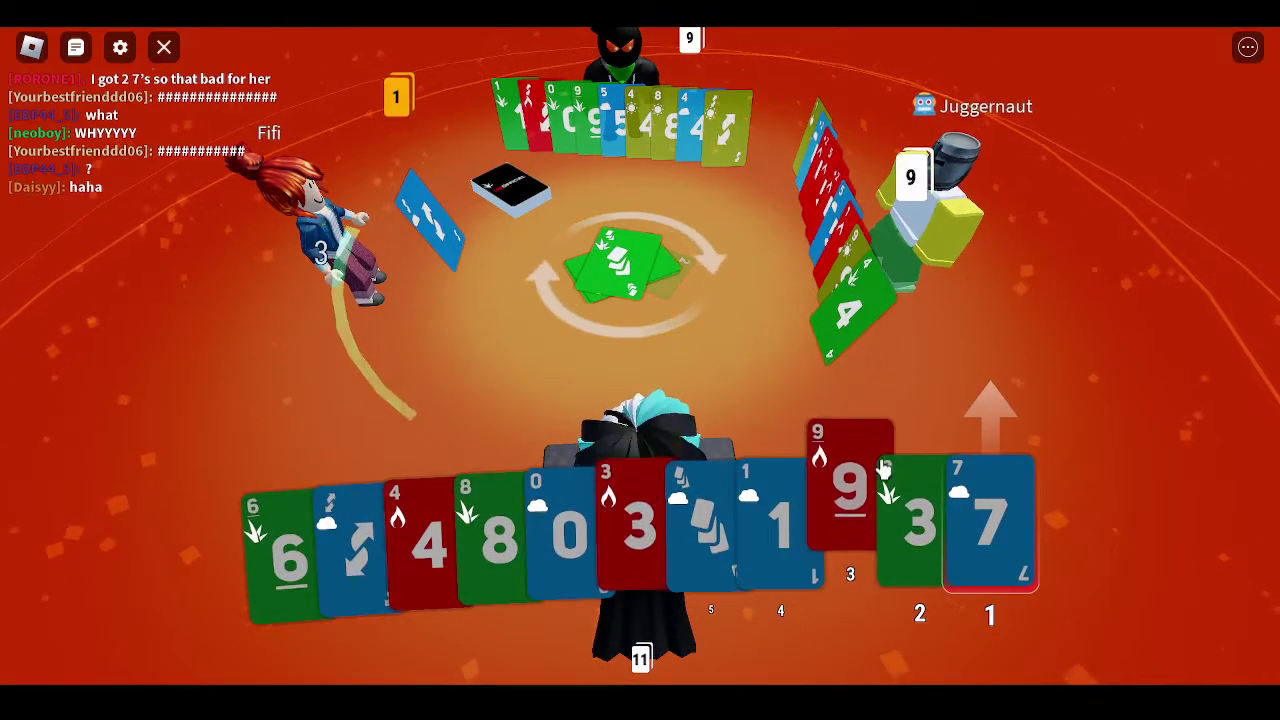
left_click_drag(893, 470, 565, 520)
left_click_drag(289, 545, 488, 545)
left_click_drag(705, 530, 350, 530)
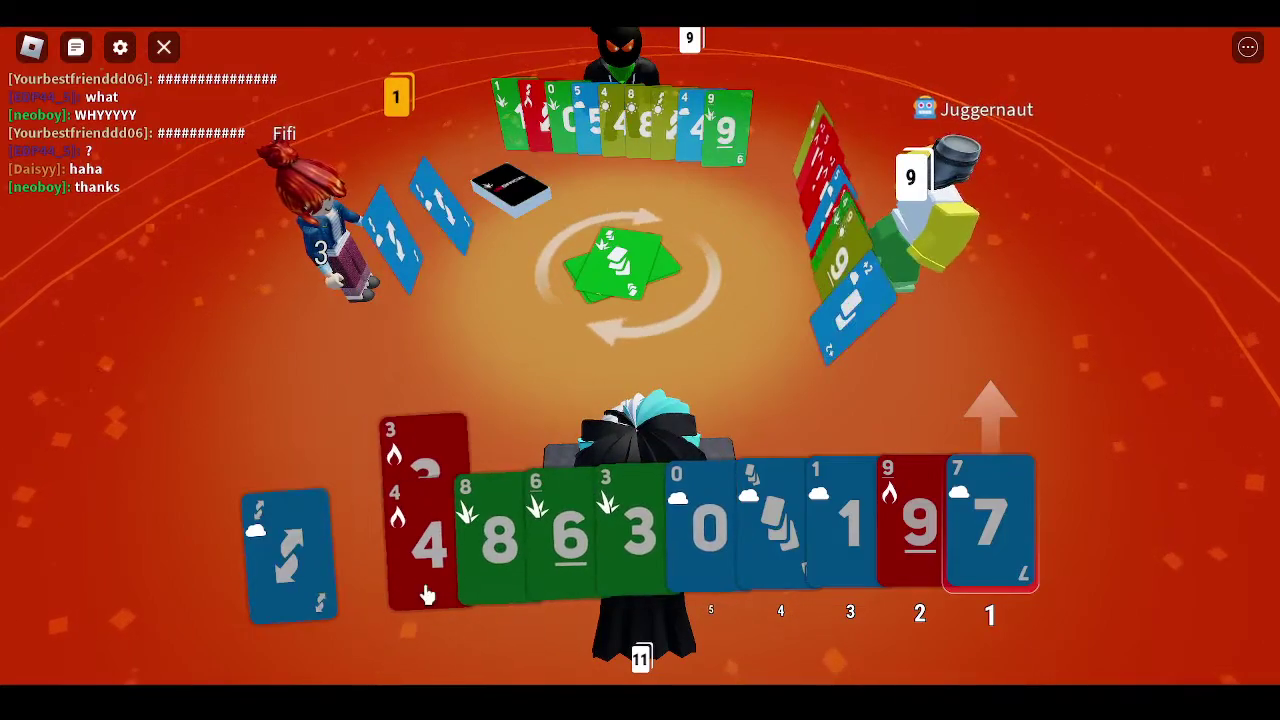
left_click_drag(905, 520, 285, 510)
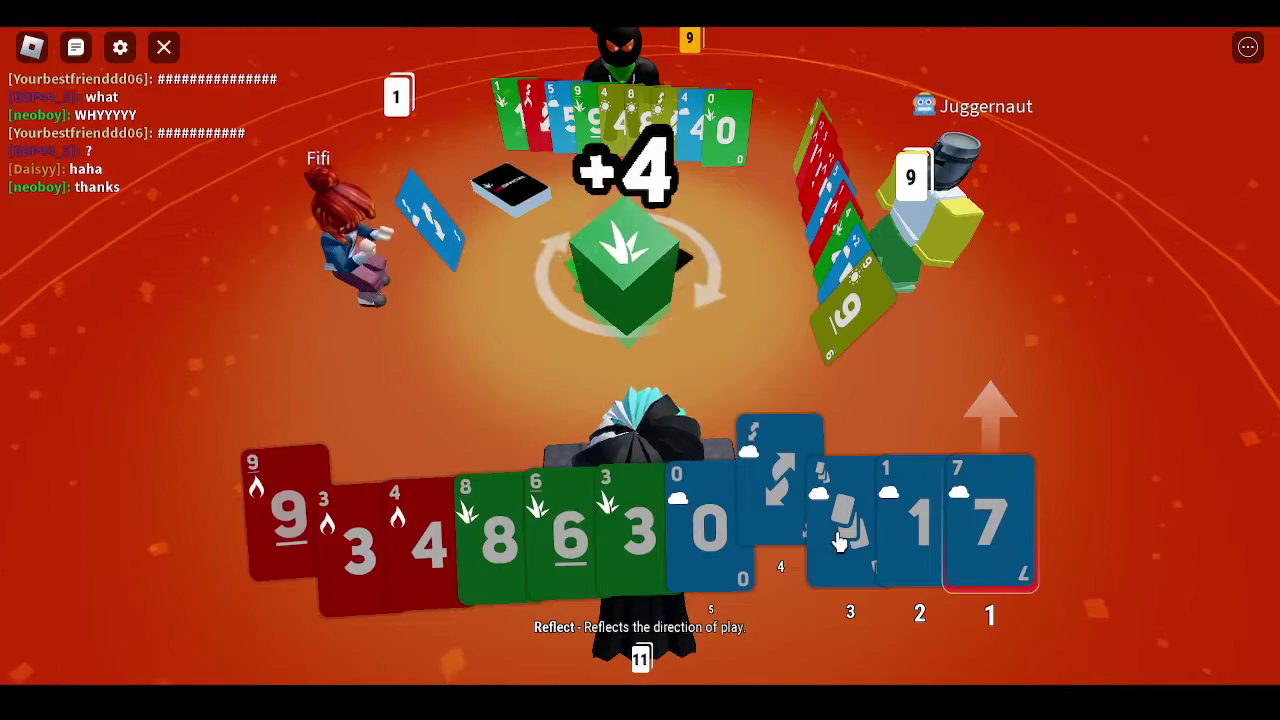
left_click_drag(630, 520, 1075, 480)
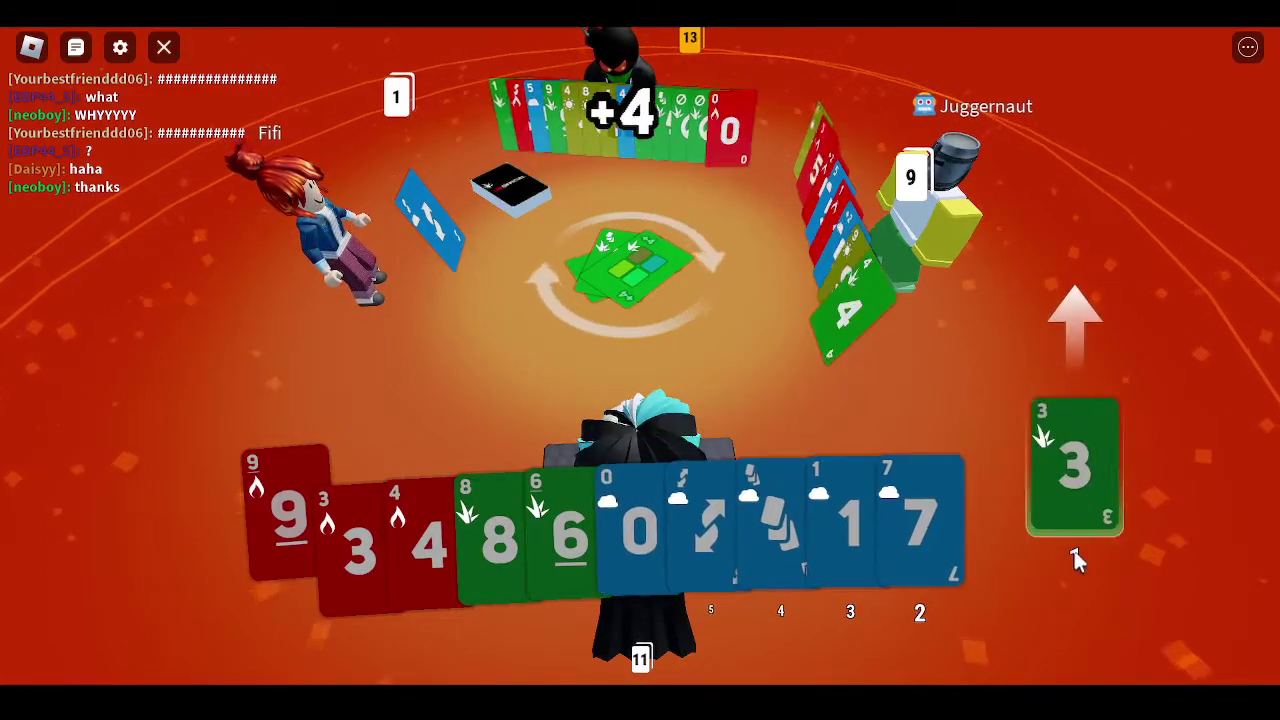
left_click_drag(578, 548, 935, 522)
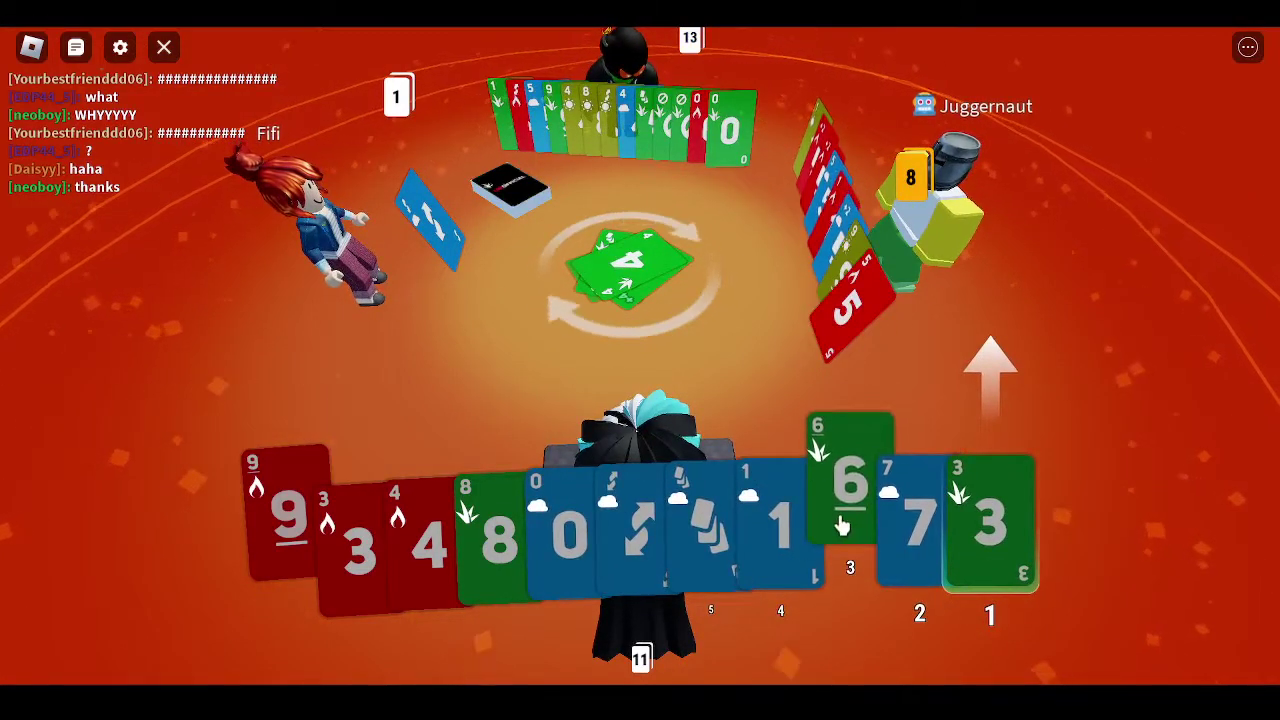
- Play the green 3, 6 and 8 together
left_click(985, 520)
left_click(930, 450)
left_click_drag(495, 535, 1010, 480)
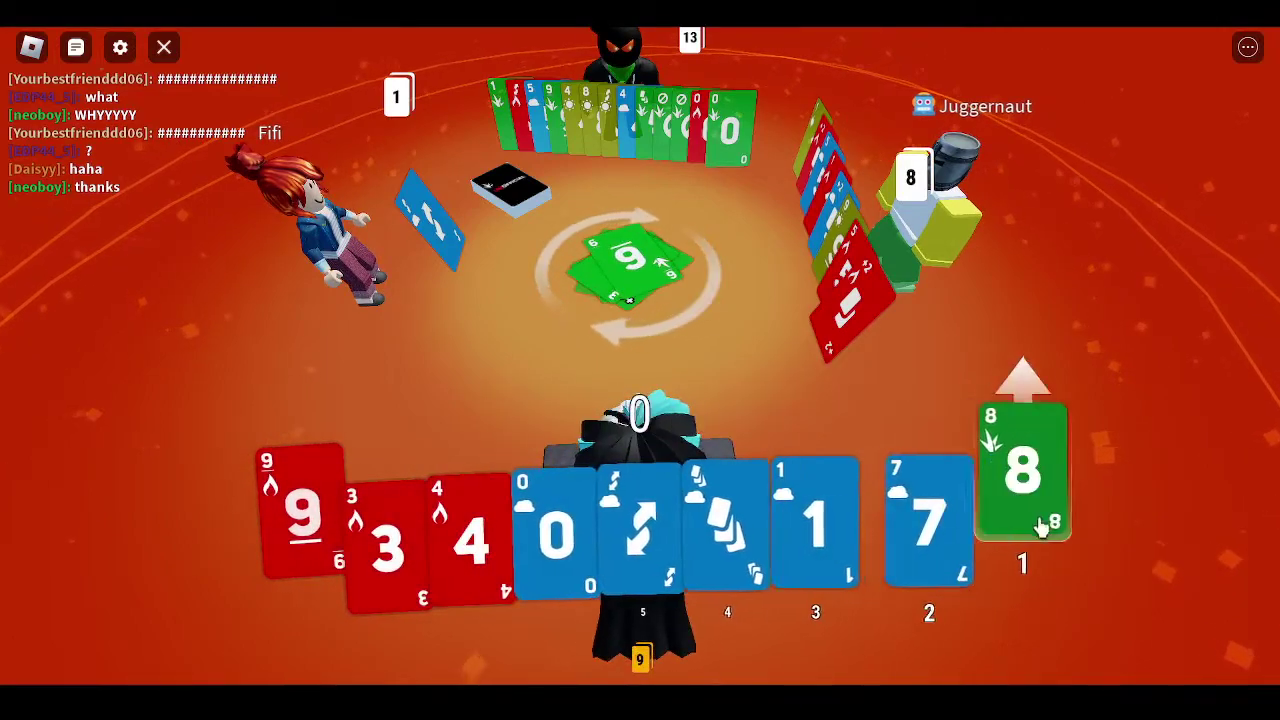
left_click(1010, 480)
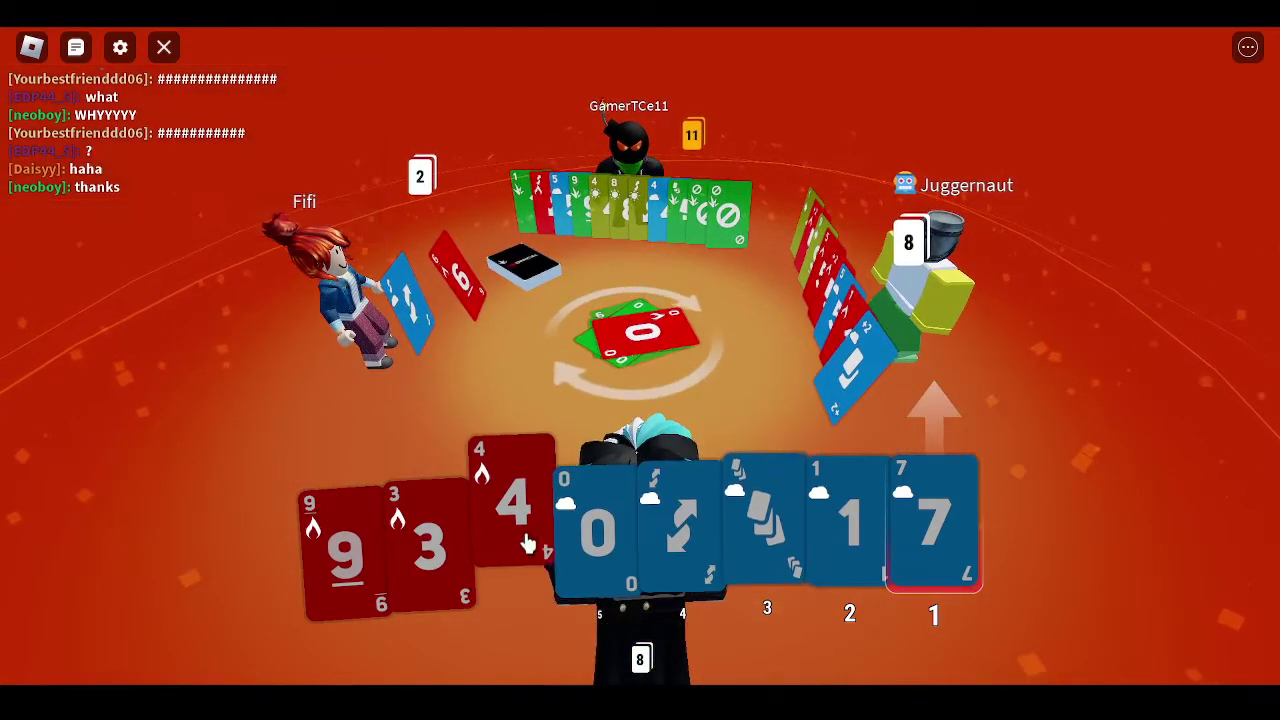
- Regroup the reds (4, 3, 9s, skip) and move the green reverse, 7 and 5 left
left_click_drag(525, 480, 940, 520)
left_click_drag(420, 545, 865, 485)
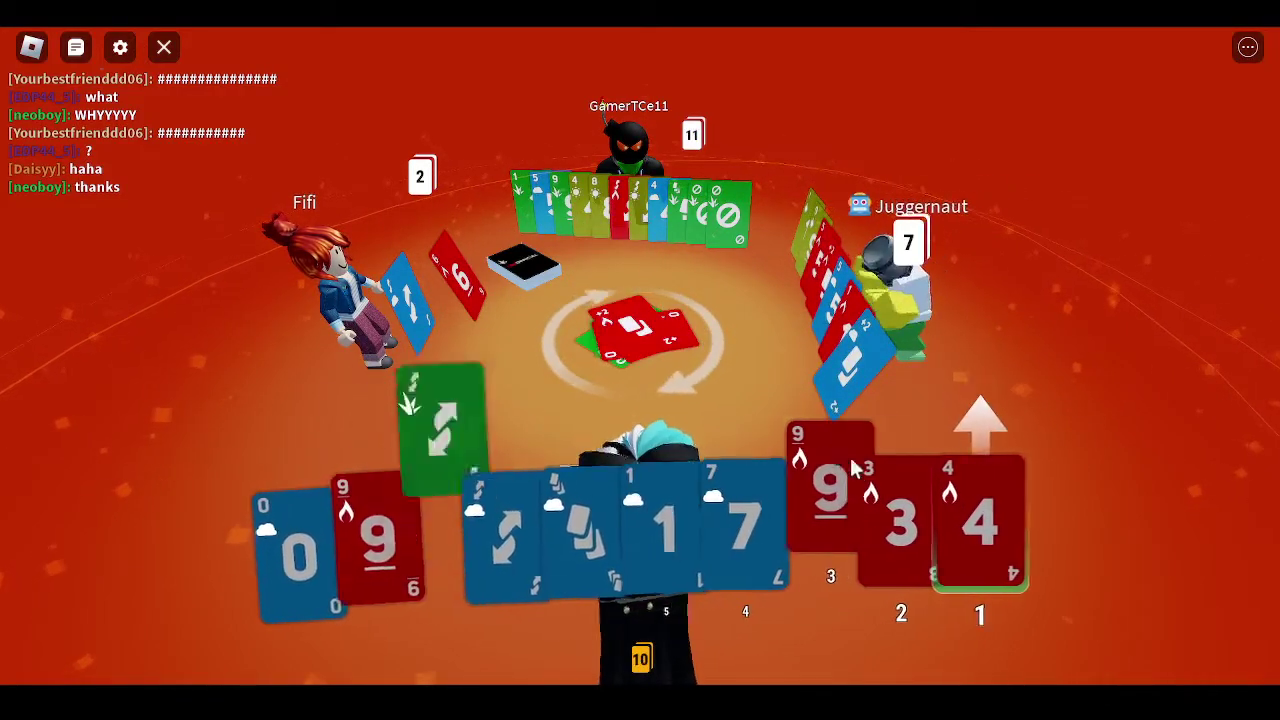
left_click_drag(370, 545, 830, 520)
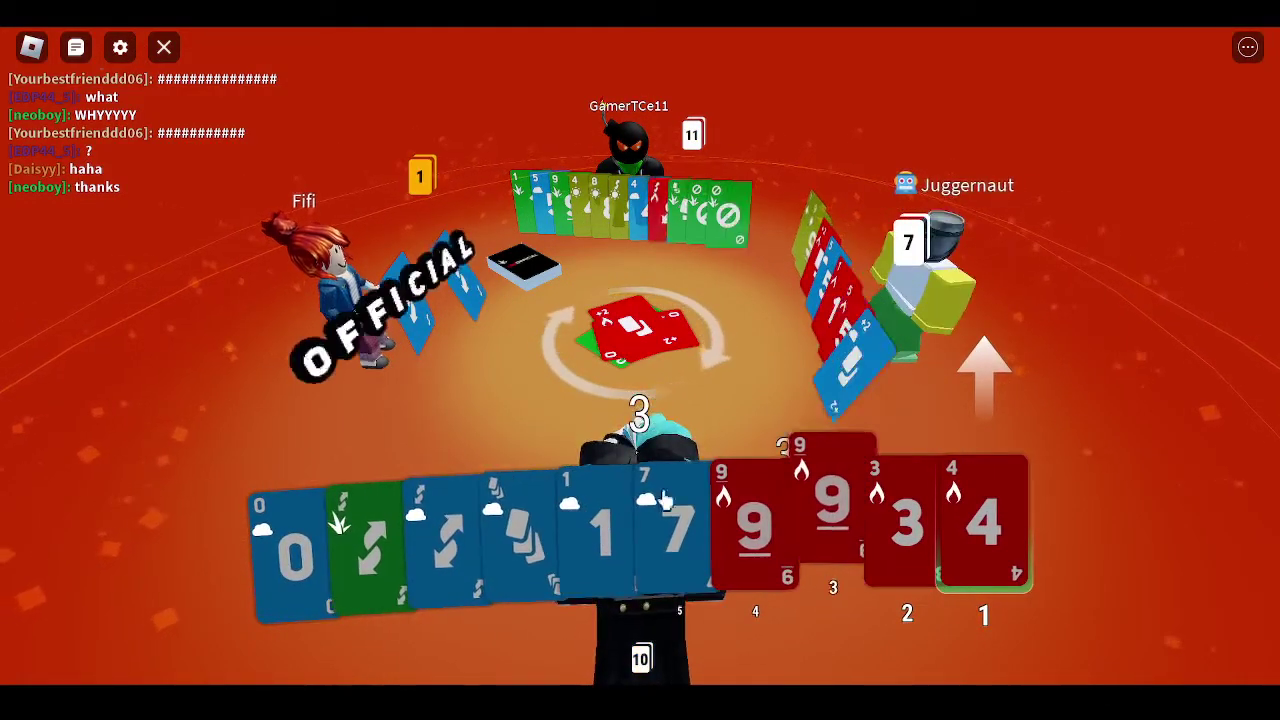
left_click_drag(370, 540, 258, 555)
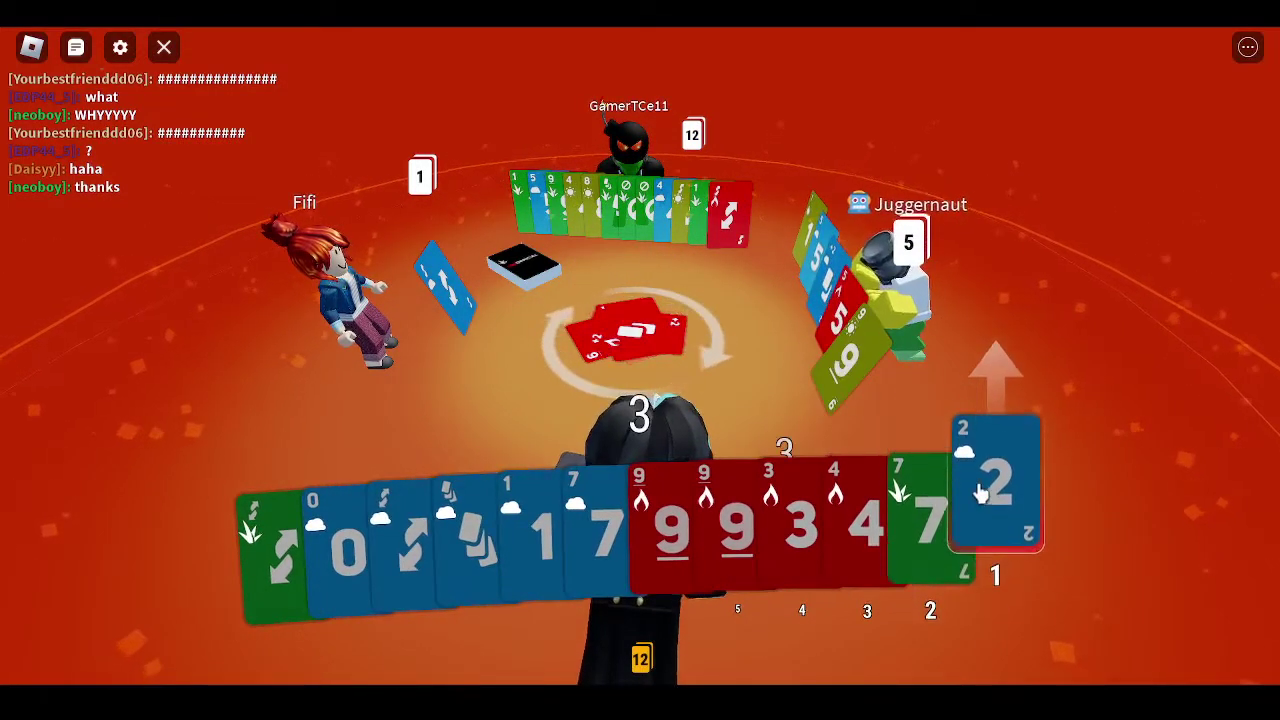
left_click_drag(995, 520, 278, 535)
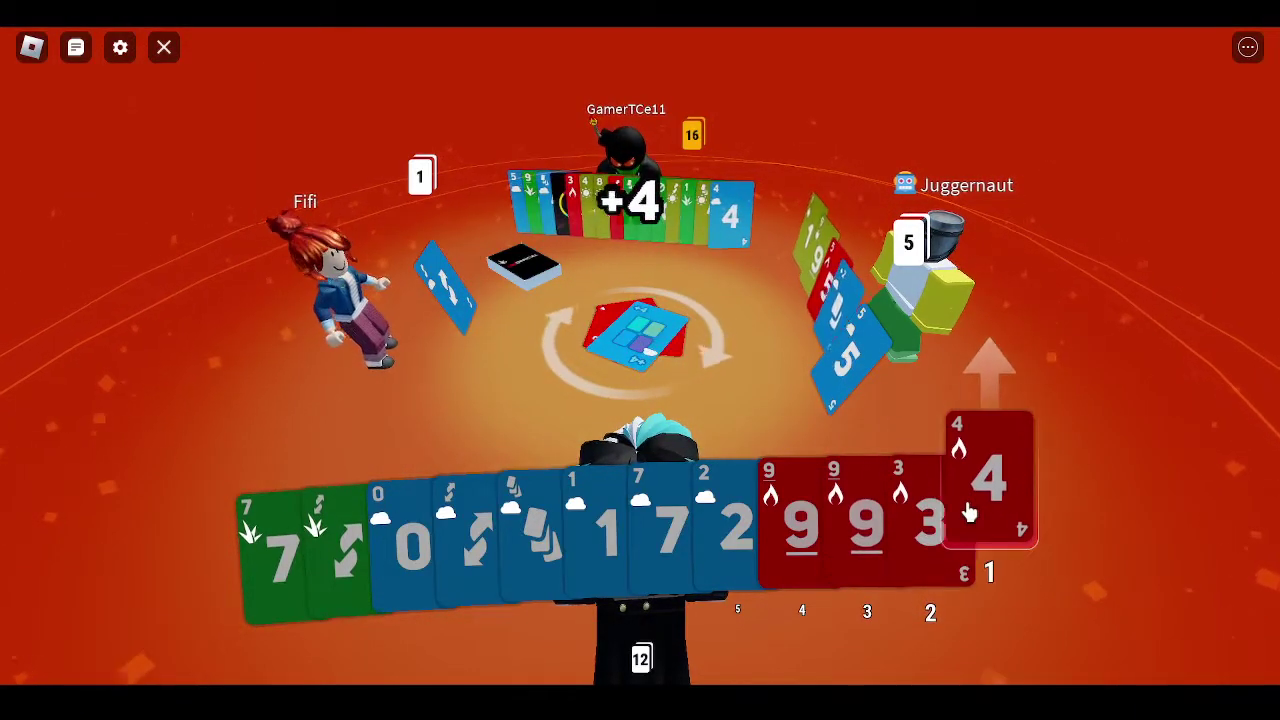
mouse_move(995, 520)
left_mouse_down()
mouse_move(480, 560)
mouse_move(430, 550)
left_mouse_up()
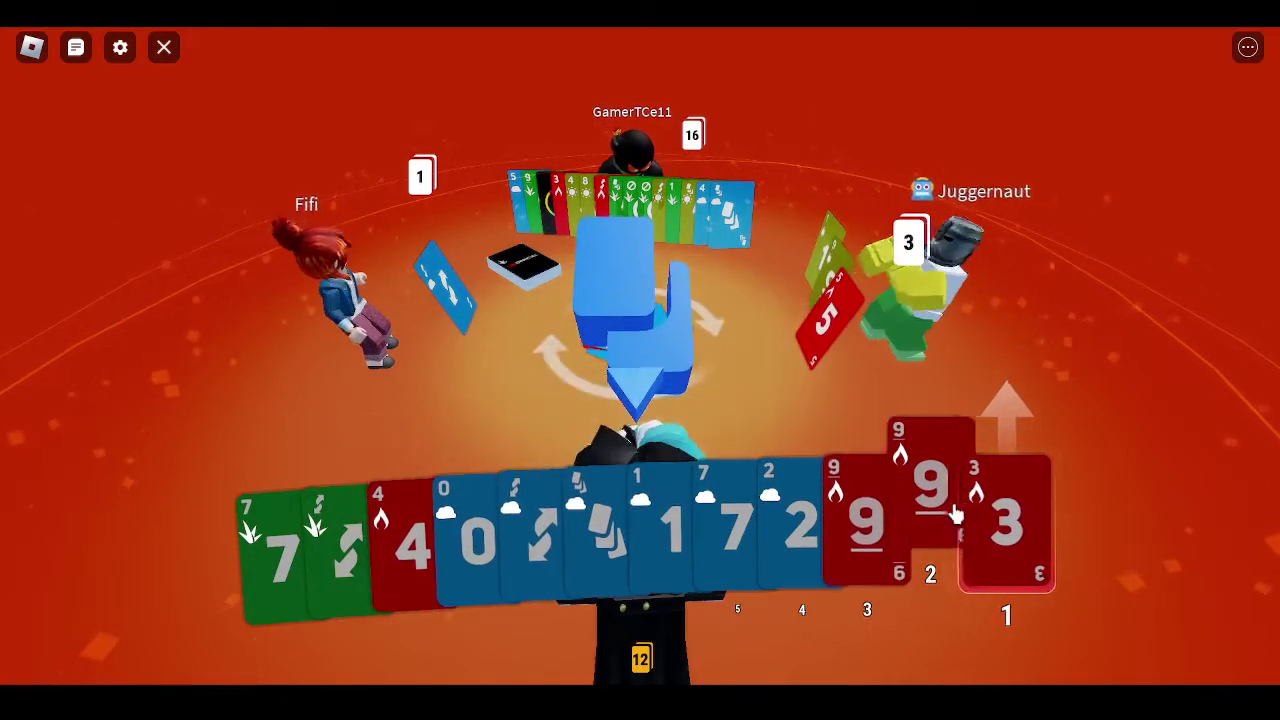
left_click_drag(995, 525, 490, 520)
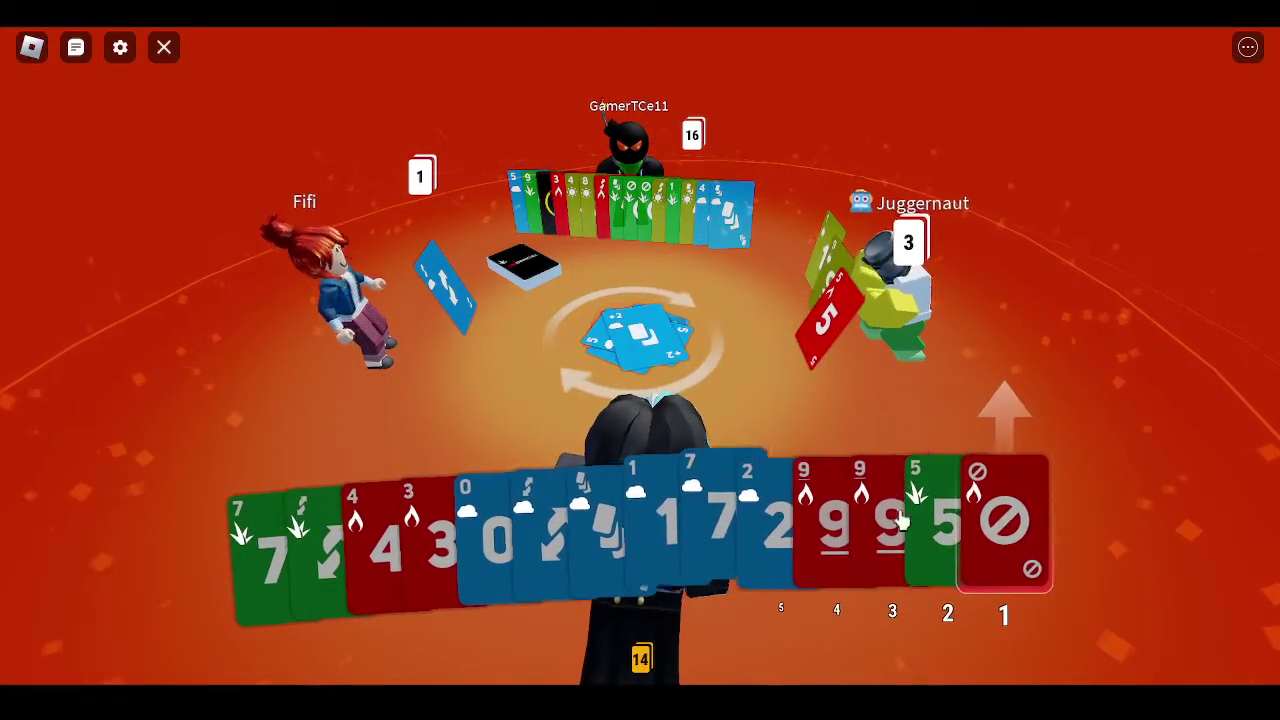
left_click_drag(985, 520, 458, 500)
left_click_drag(1000, 520, 335, 545)
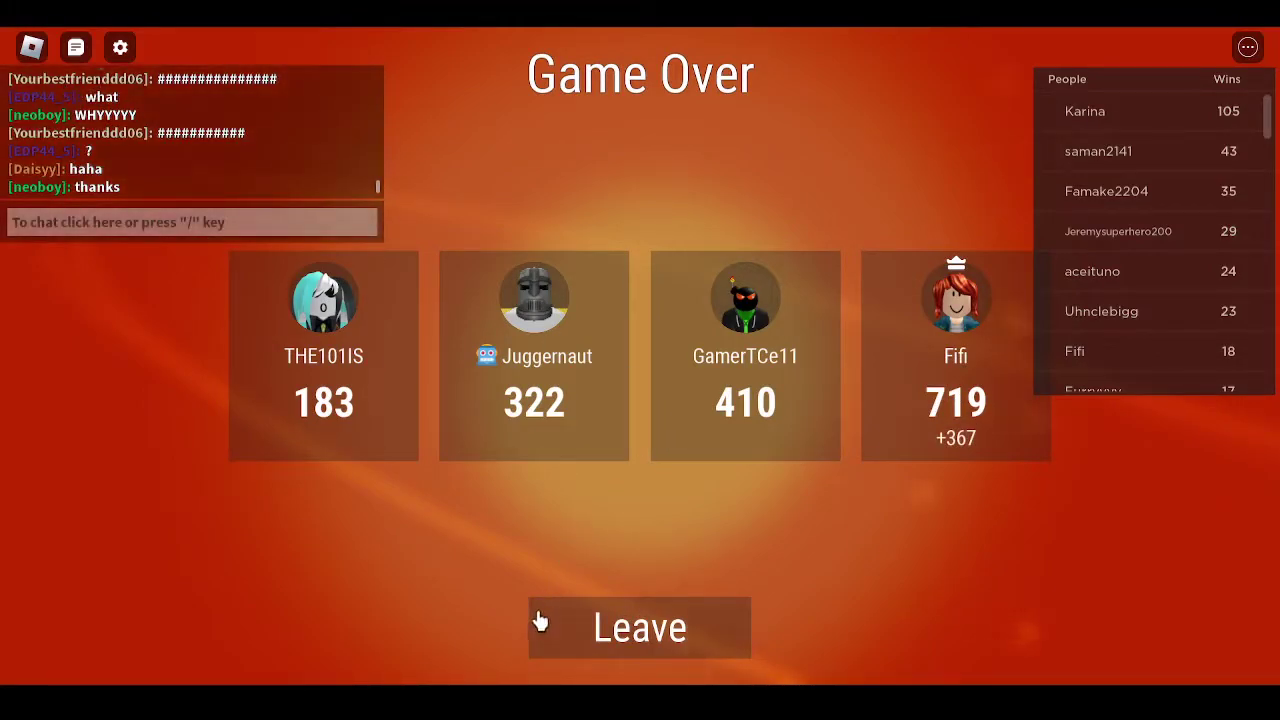
- Leave the finished match and search for a Teams match to join
left_click(632, 615)
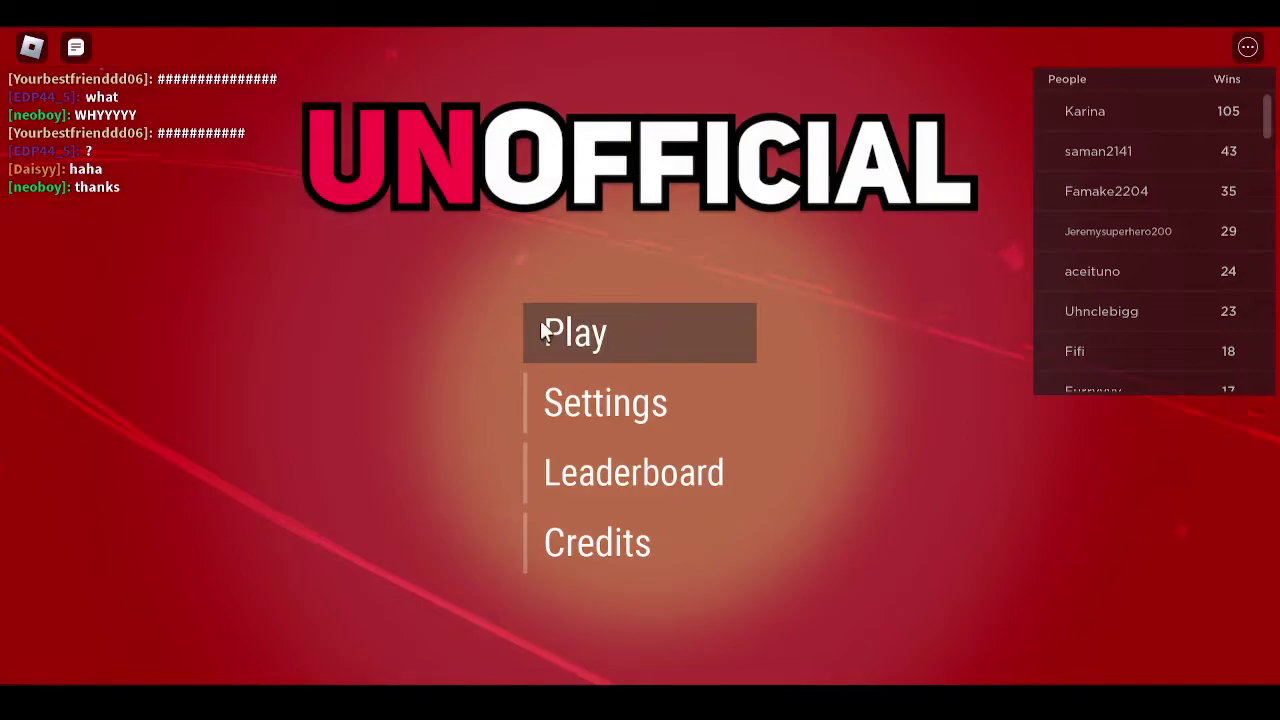
left_click(553, 330)
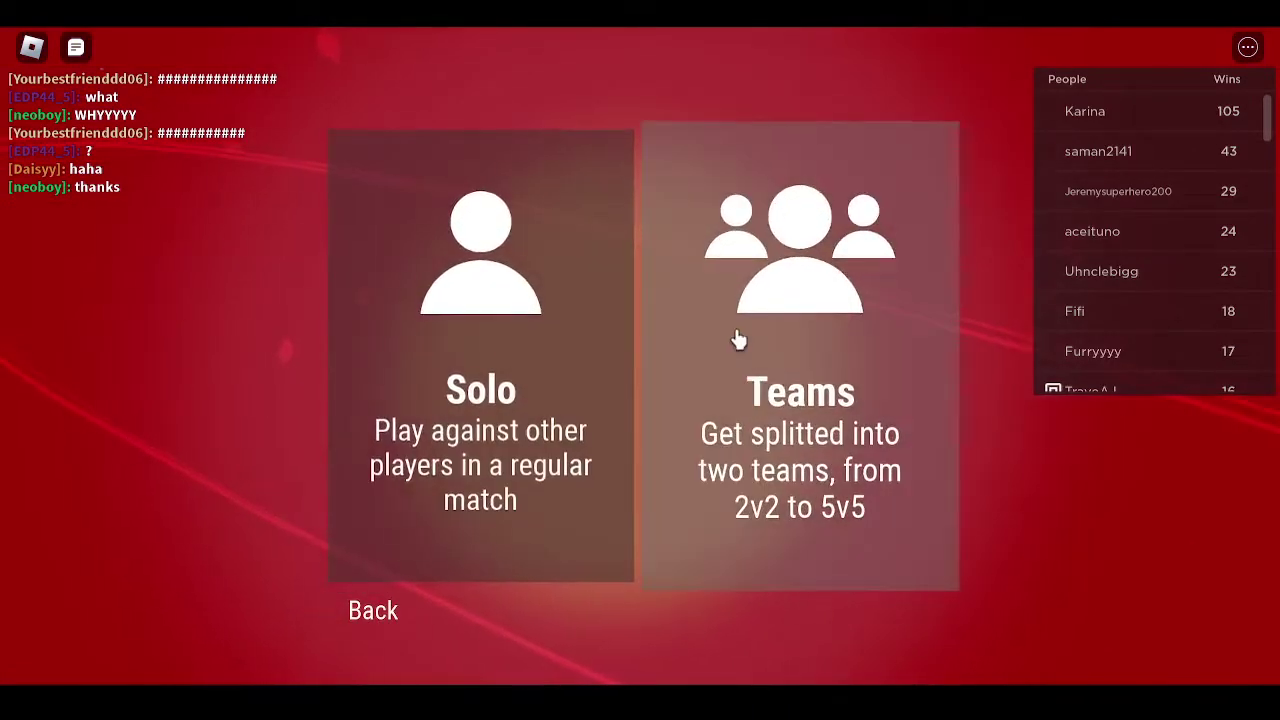
left_click(738, 340)
left_click(731, 297)
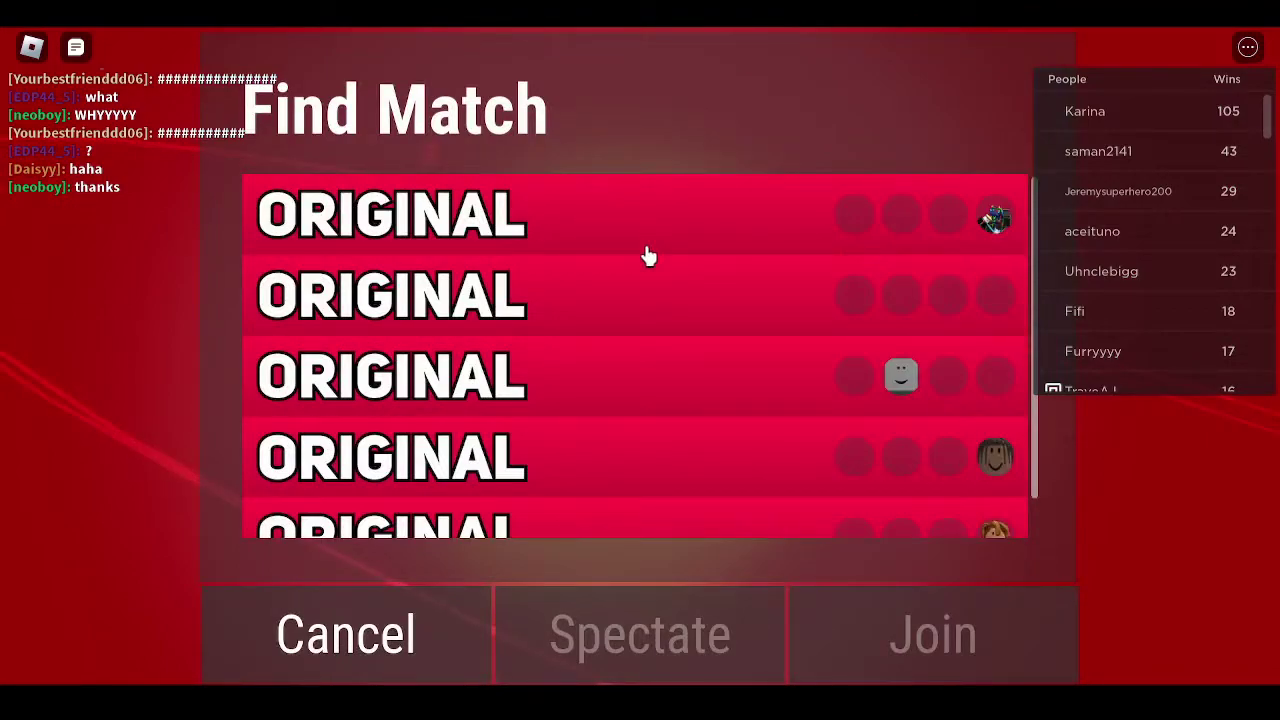
scroll(648, 257, "down", 3)
- Inspect the full third ORIGINAL lobby, back out, and pick a Solo match instead
left_click(633, 340)
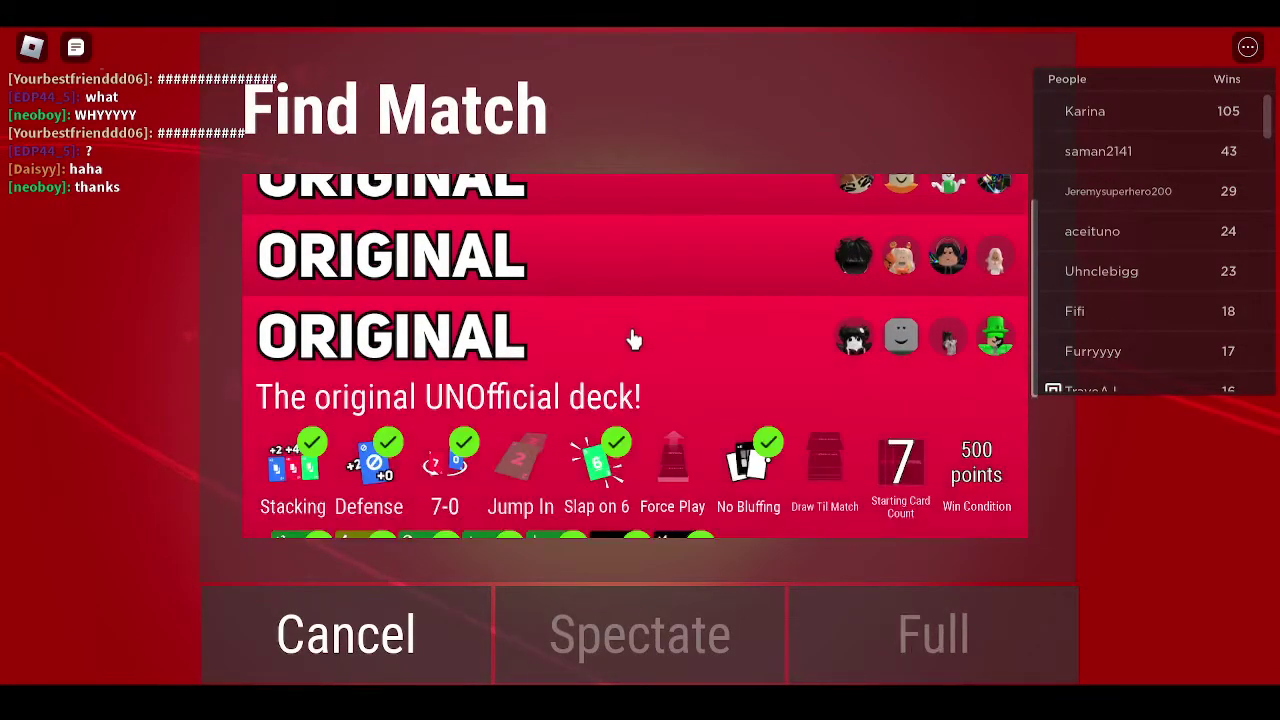
scroll(633, 340, "down", 3)
scroll(630, 342, "up", 3)
scroll(589, 399, "down", 3)
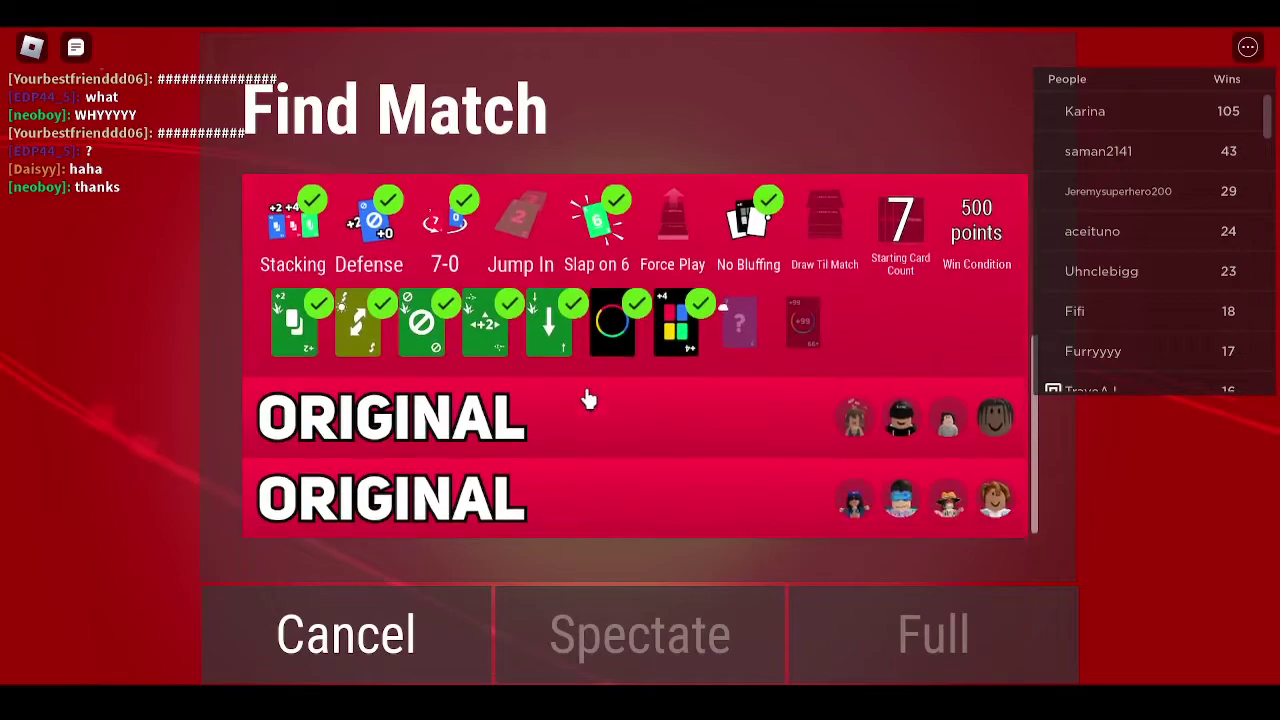
scroll(430, 450, "up", 3)
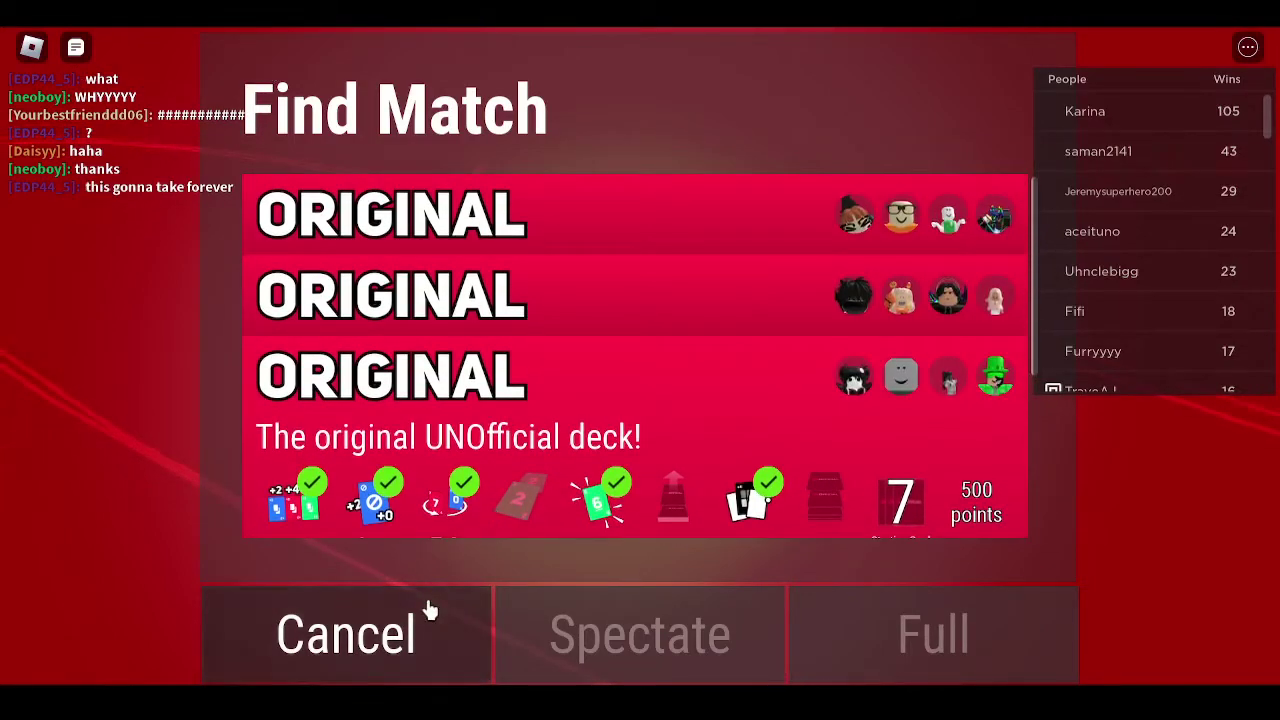
left_click(430, 630)
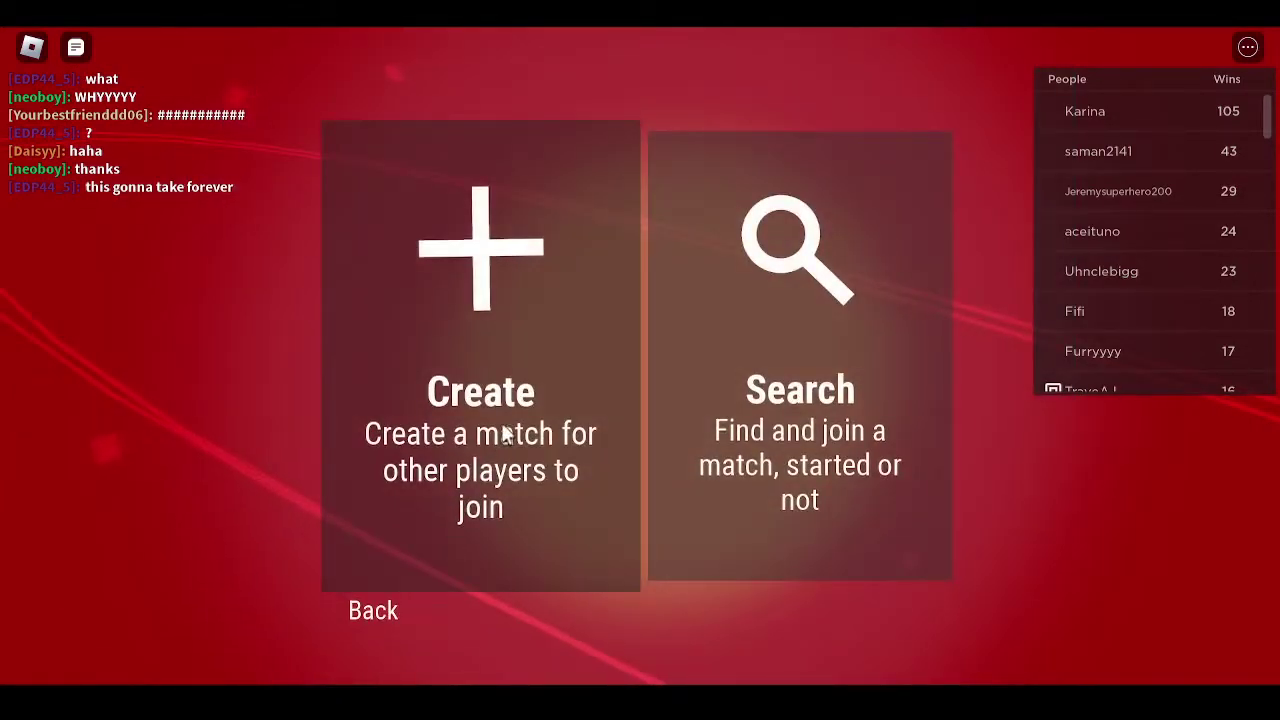
left_click(506, 432)
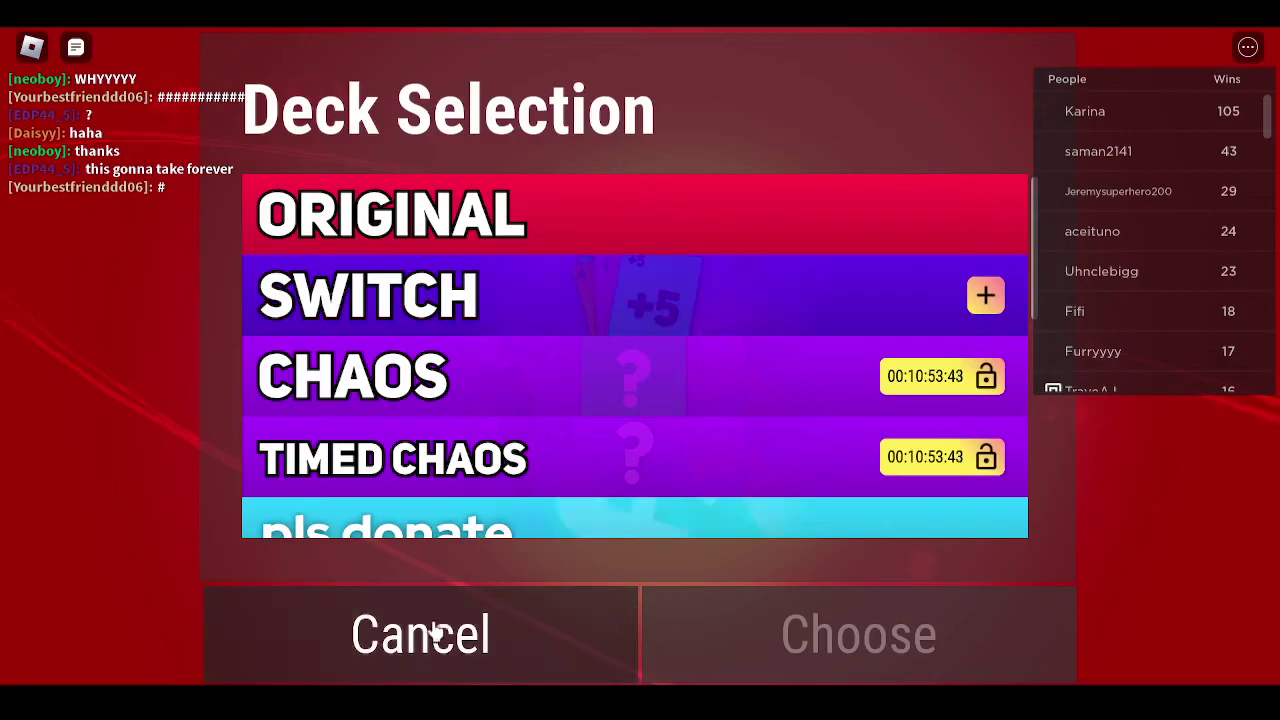
left_click(431, 634)
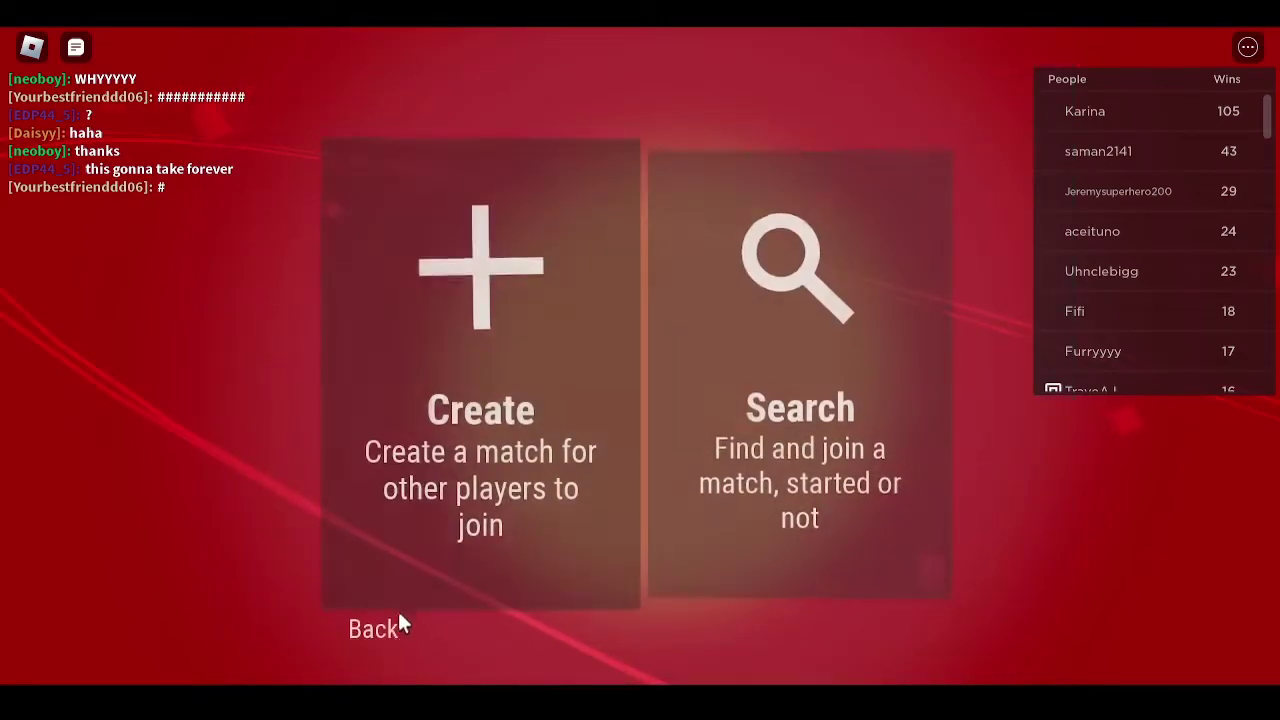
left_click(373, 612)
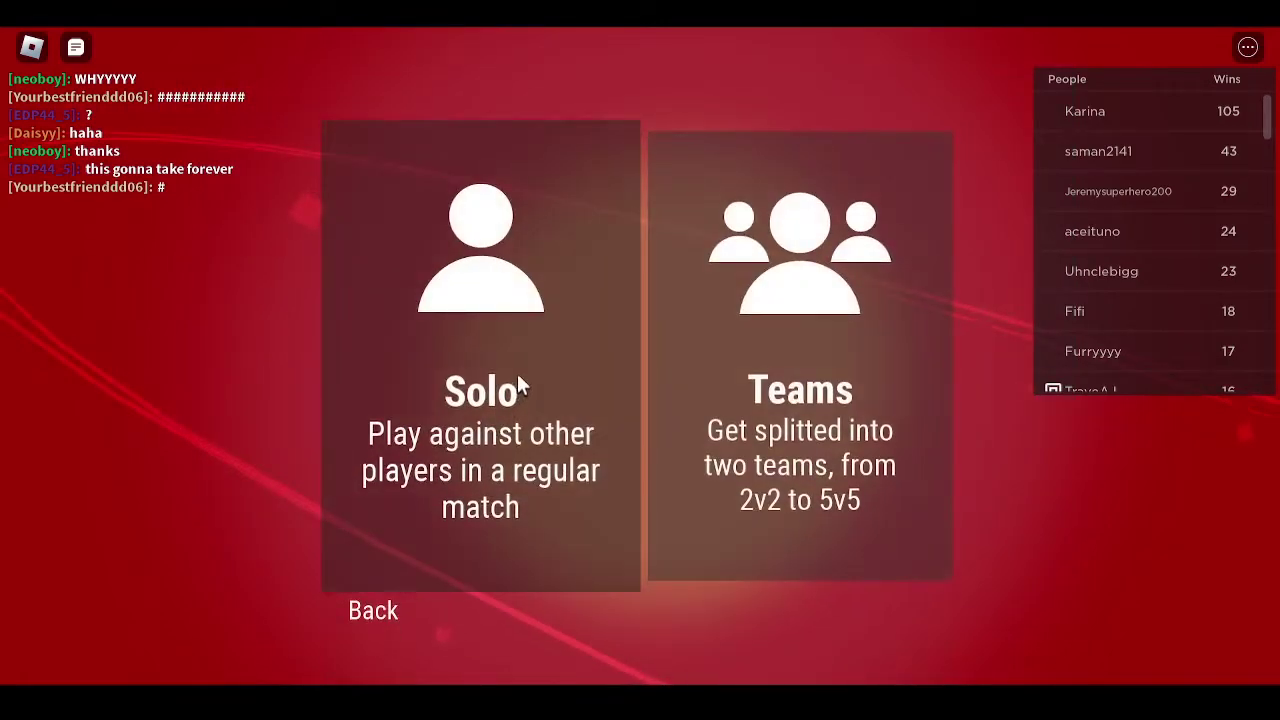
left_click(517, 373)
- Preview the CHAOS, ORIGINAL, SWITCH and ALL GREEN! decks, then try buying SPECIAL ONLY without enough Robux
left_click(493, 352)
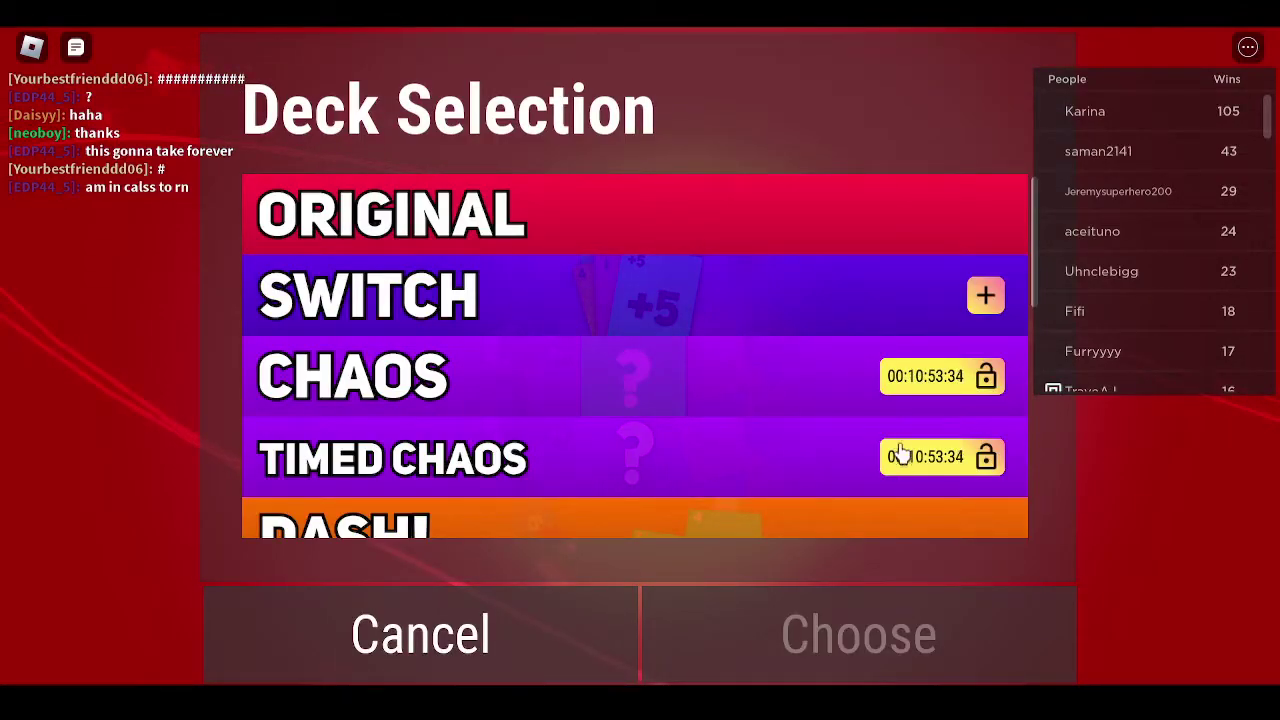
left_click(910, 406)
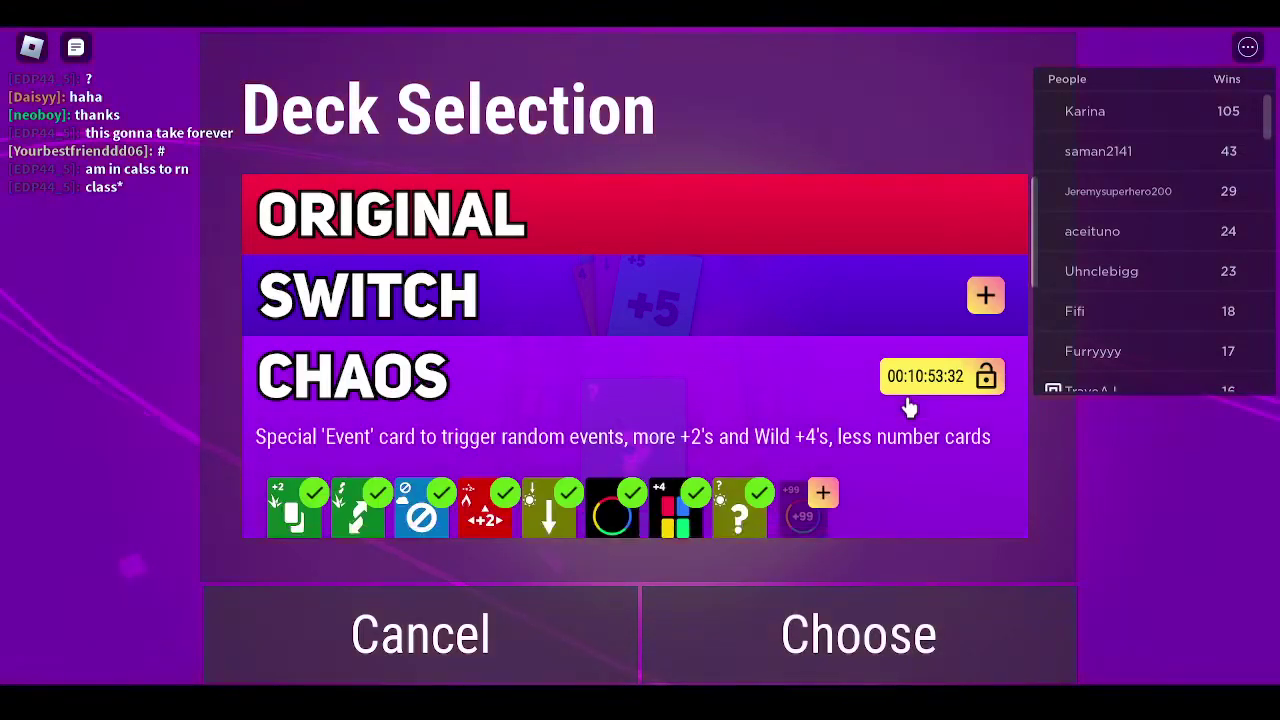
scroll(910, 406, "down", 2)
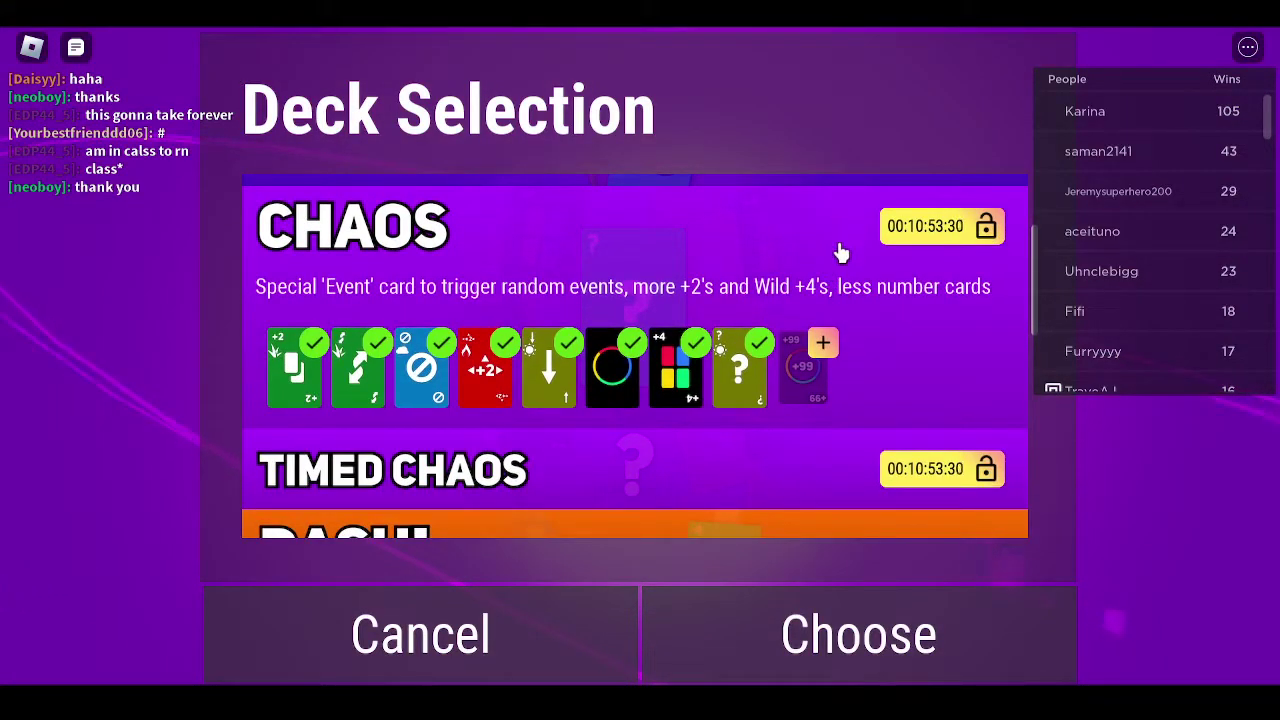
scroll(686, 257, "up", 3)
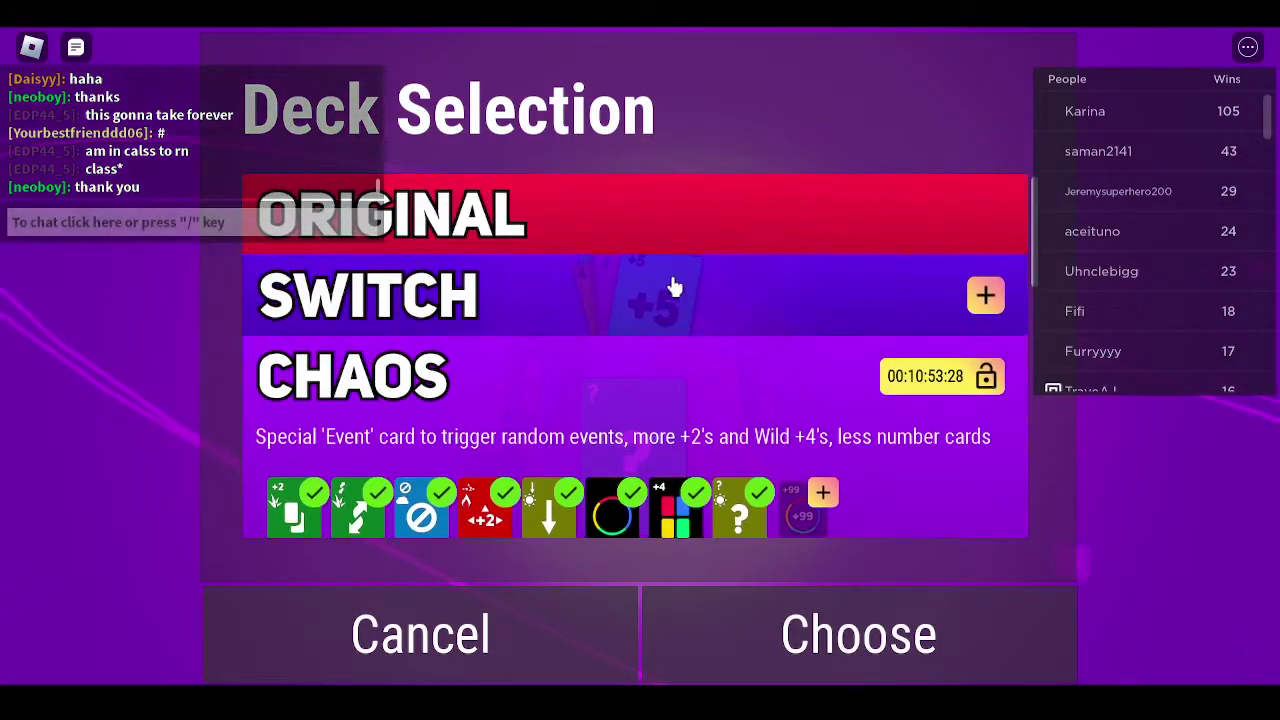
left_click(700, 215)
left_click(549, 450)
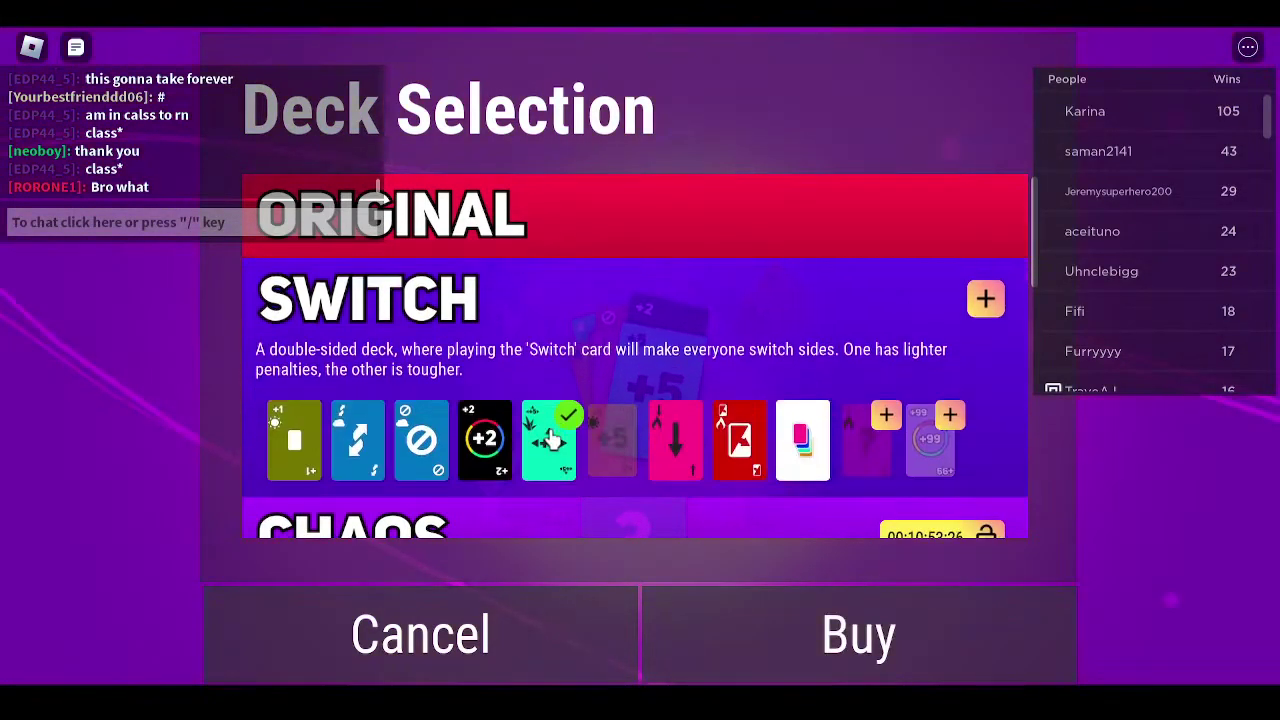
scroll(575, 420, "down", 5)
scroll(575, 420, "up", 3)
scroll(583, 413, "down", 5)
scroll(583, 413, "down", 2)
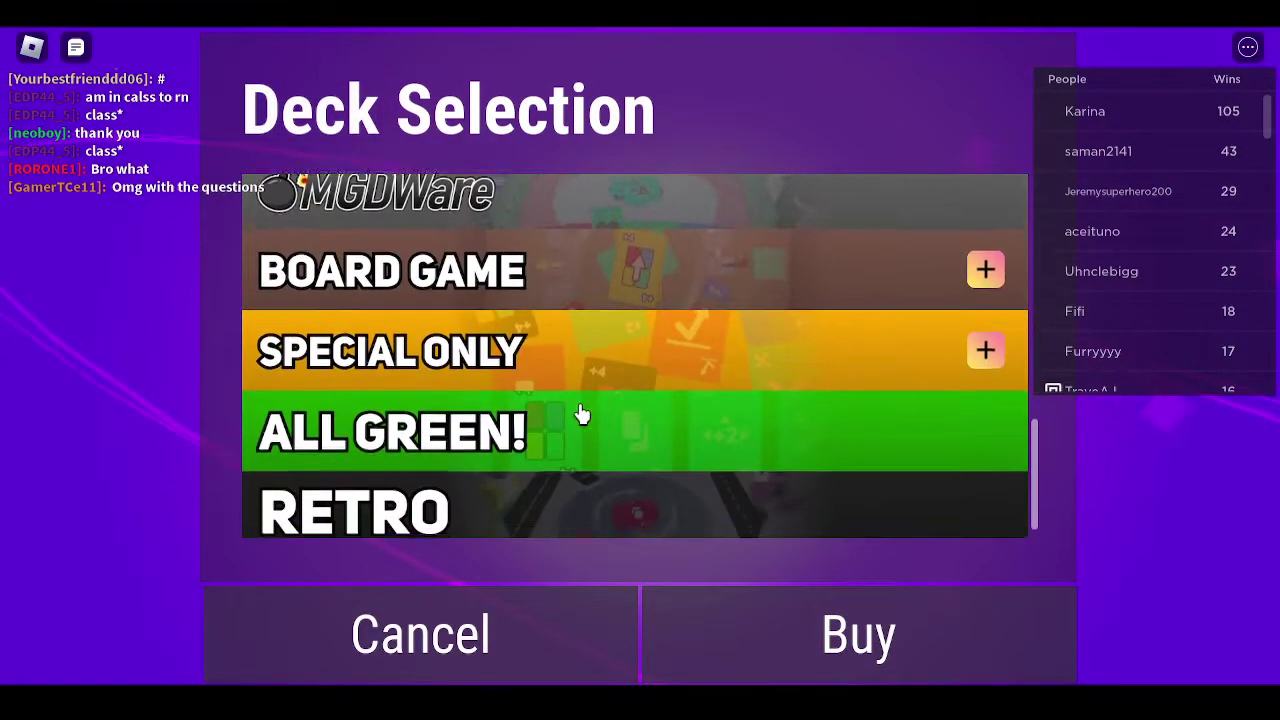
left_click(578, 422)
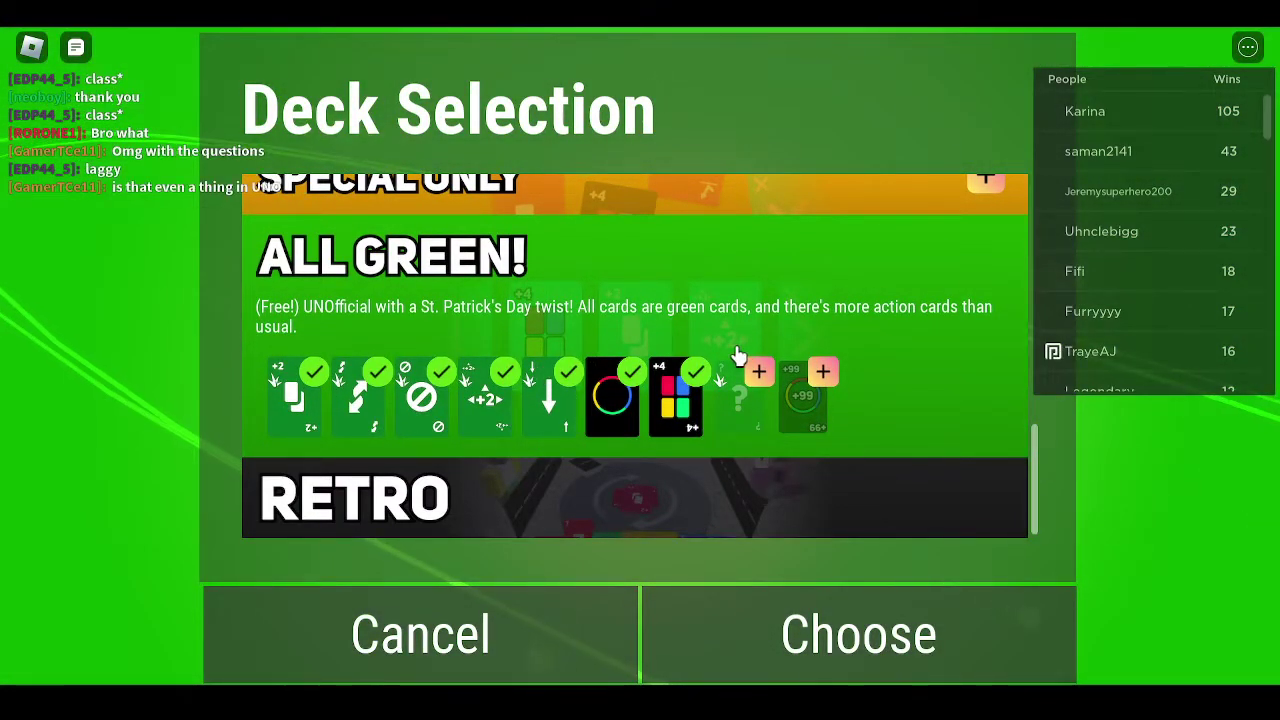
scroll(720, 358, "up", 3)
left_click(606, 350)
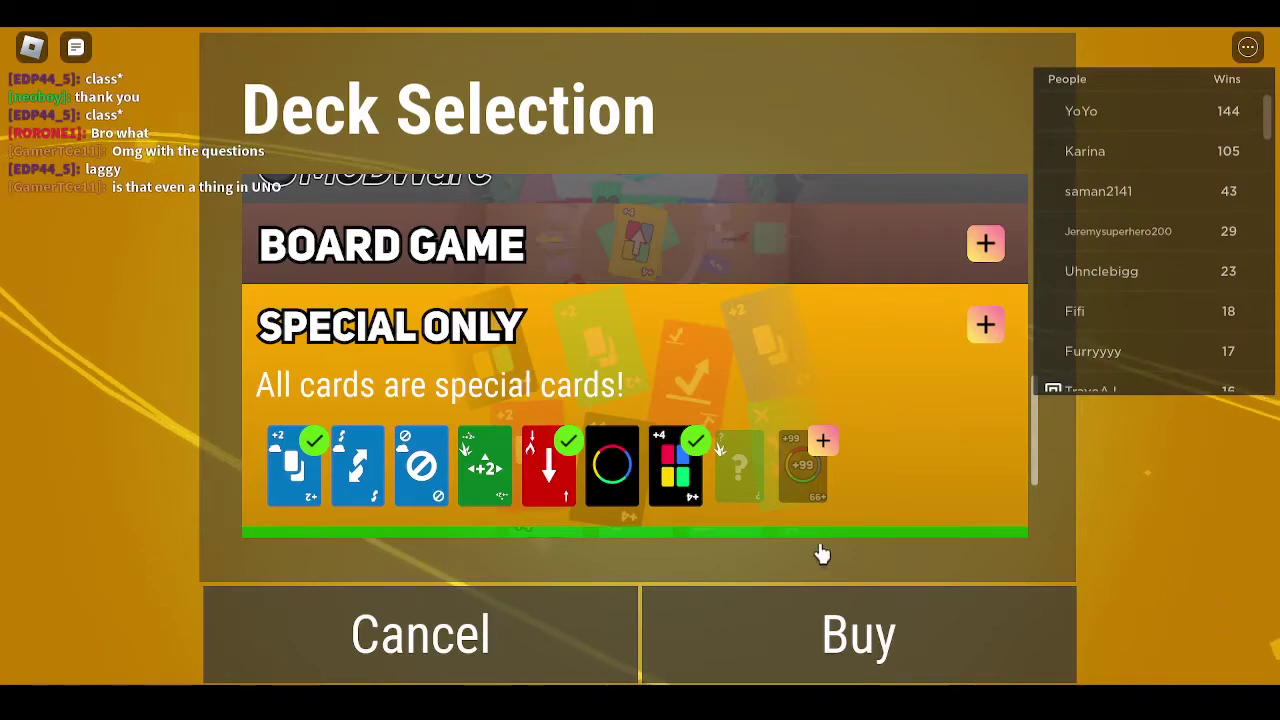
left_click(770, 680)
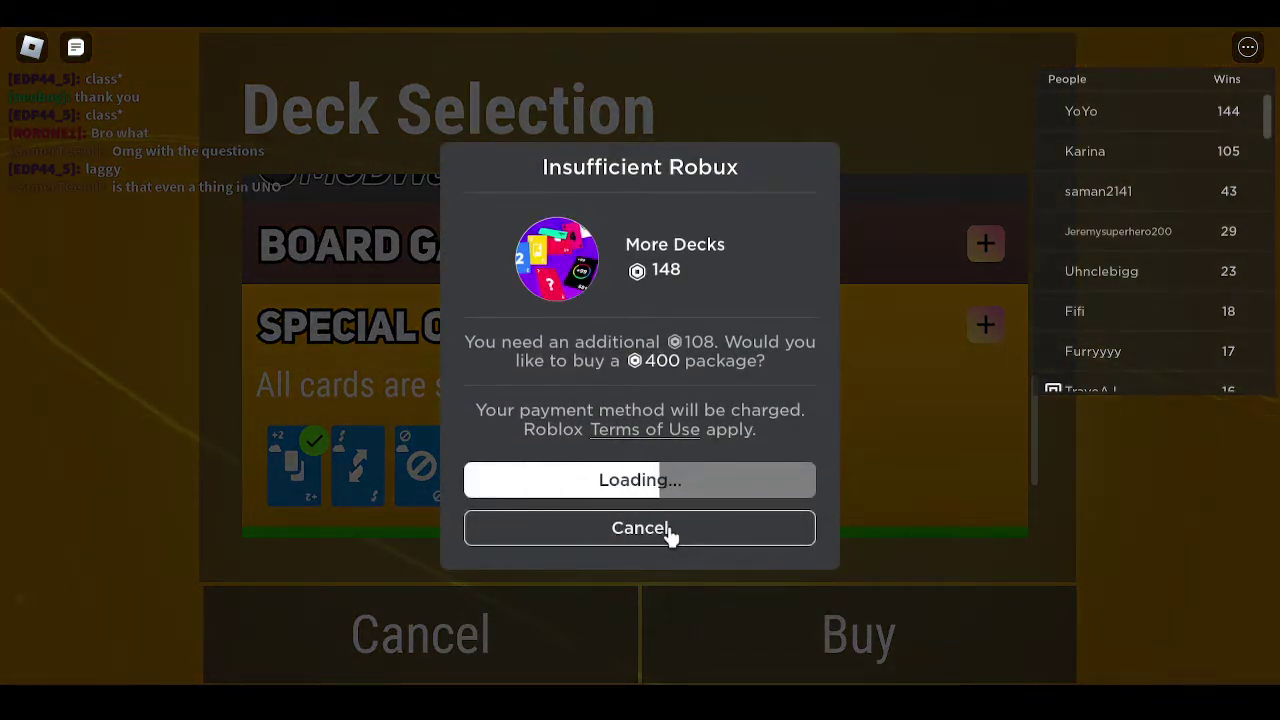
left_click(671, 536)
- Preview the BOARD GAME, MGDWare, Idiotic Investing, DASH! and SWITCH decks, then choose ORIGINAL
left_click(560, 261)
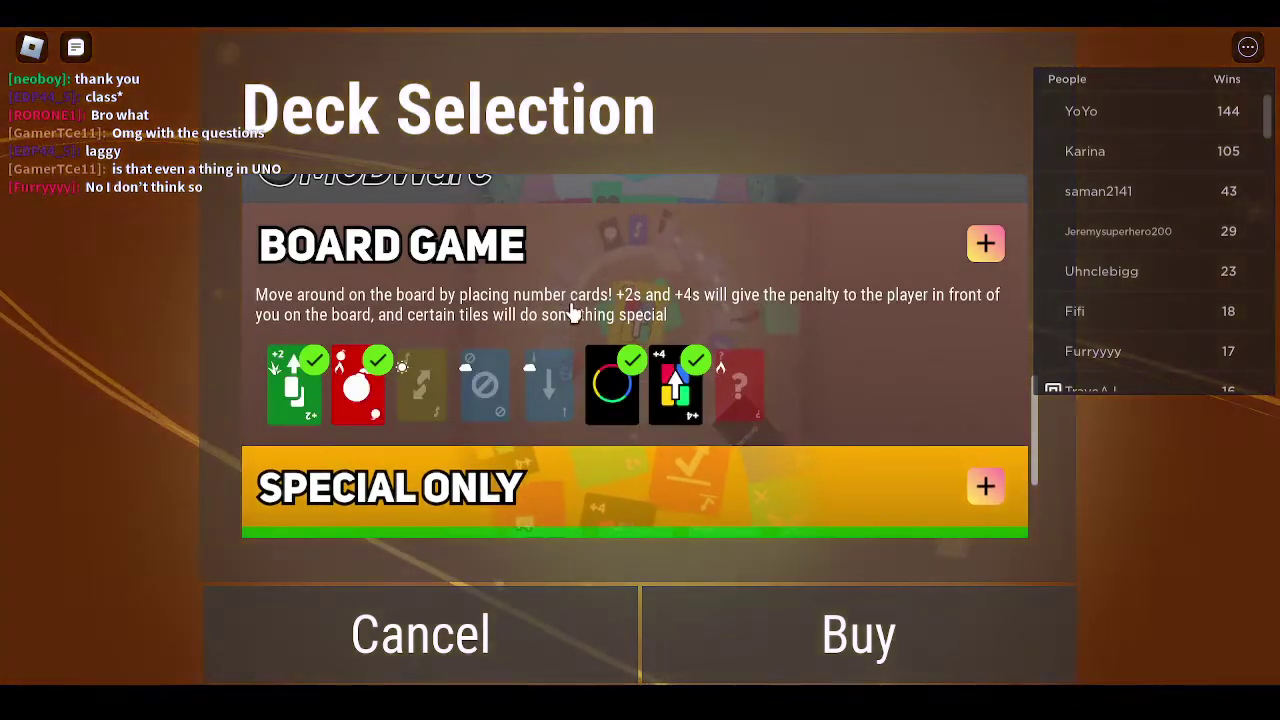
scroll(560, 280, "up", 3)
left_click(576, 316)
left_click(603, 262)
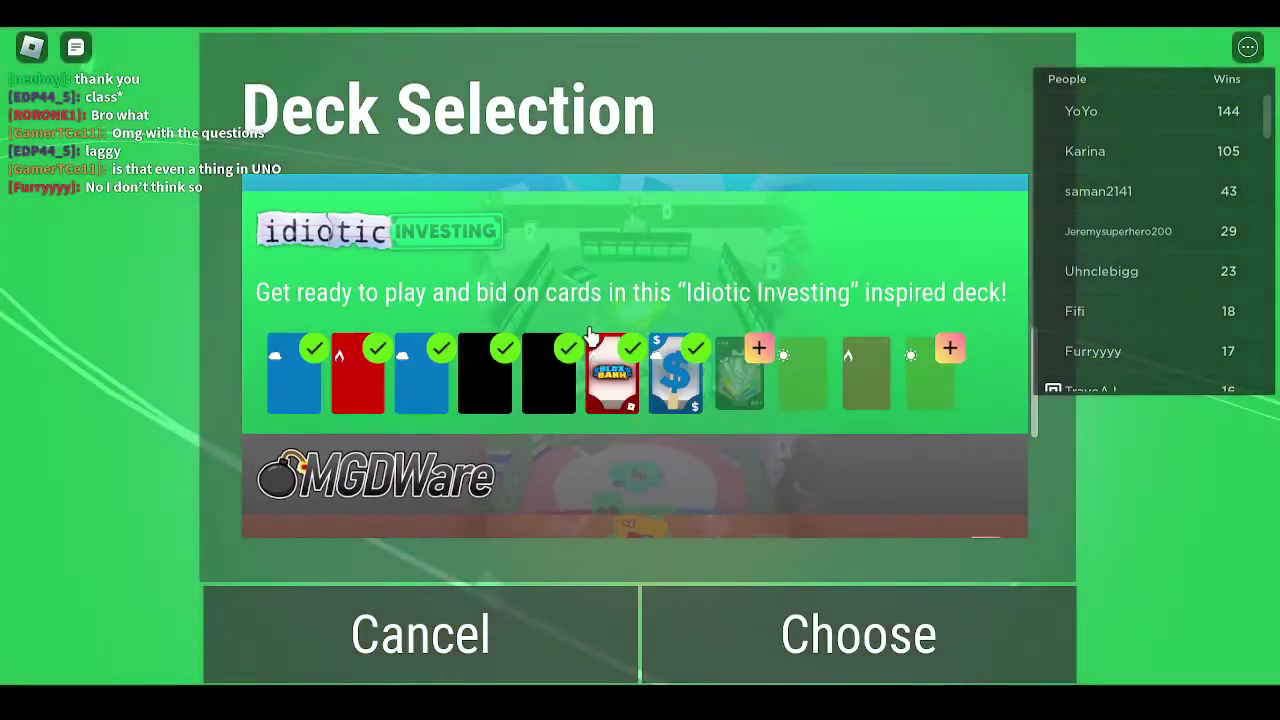
scroll(592, 412, "up", 5)
scroll(570, 420, "down", 2)
left_click(560, 375)
scroll(578, 312, "up", 2)
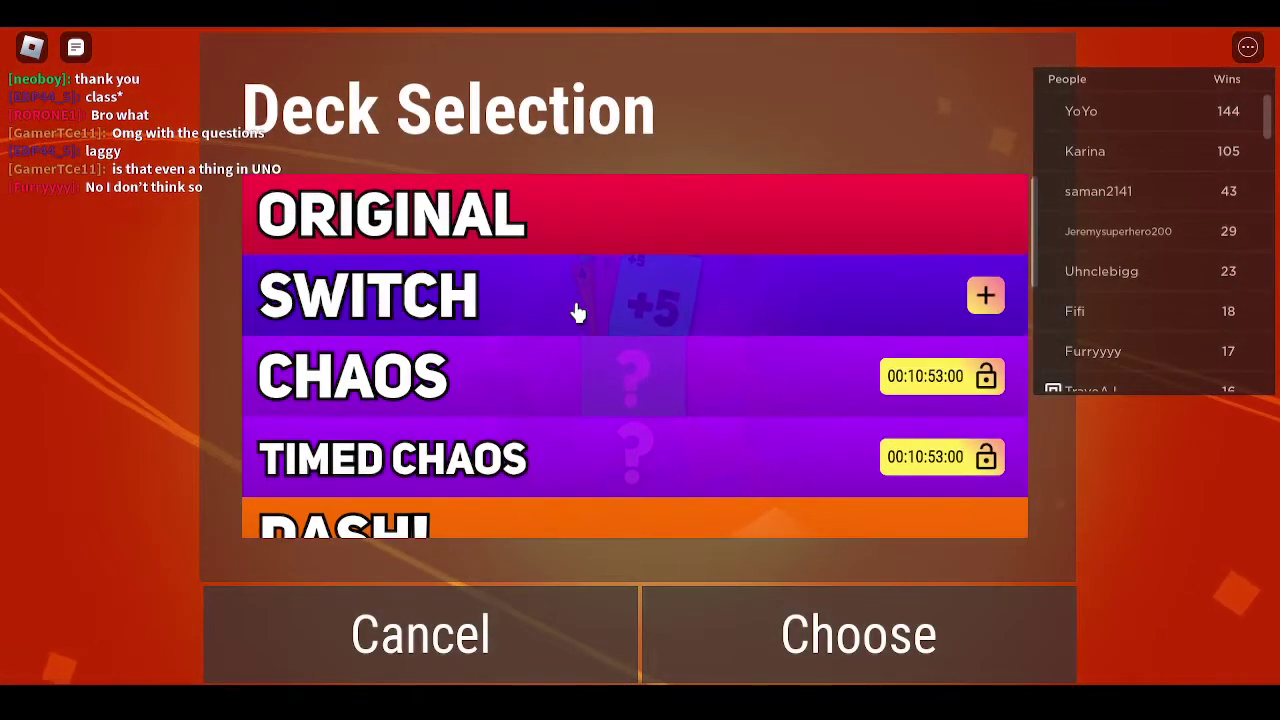
left_click(578, 300)
scroll(578, 312, "down", 1)
scroll(585, 340, "up", 1)
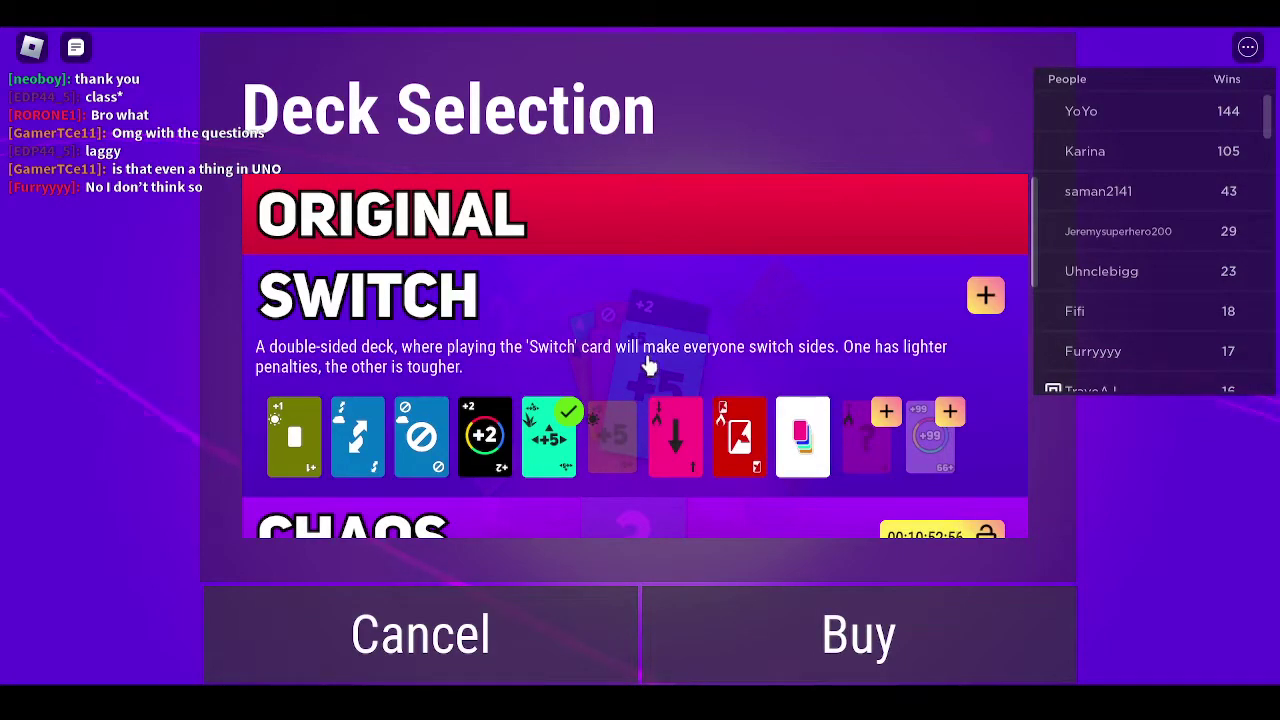
left_click(593, 213)
left_click(800, 630)
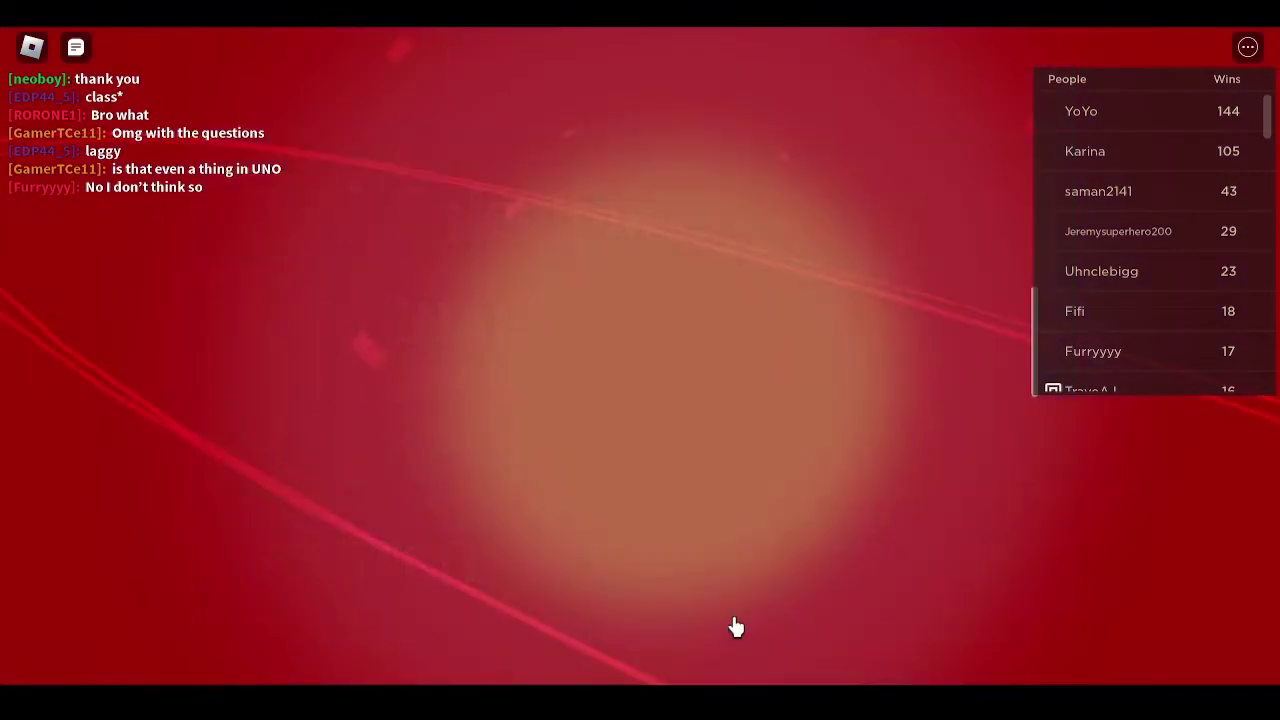
mouse_move(355, 265)
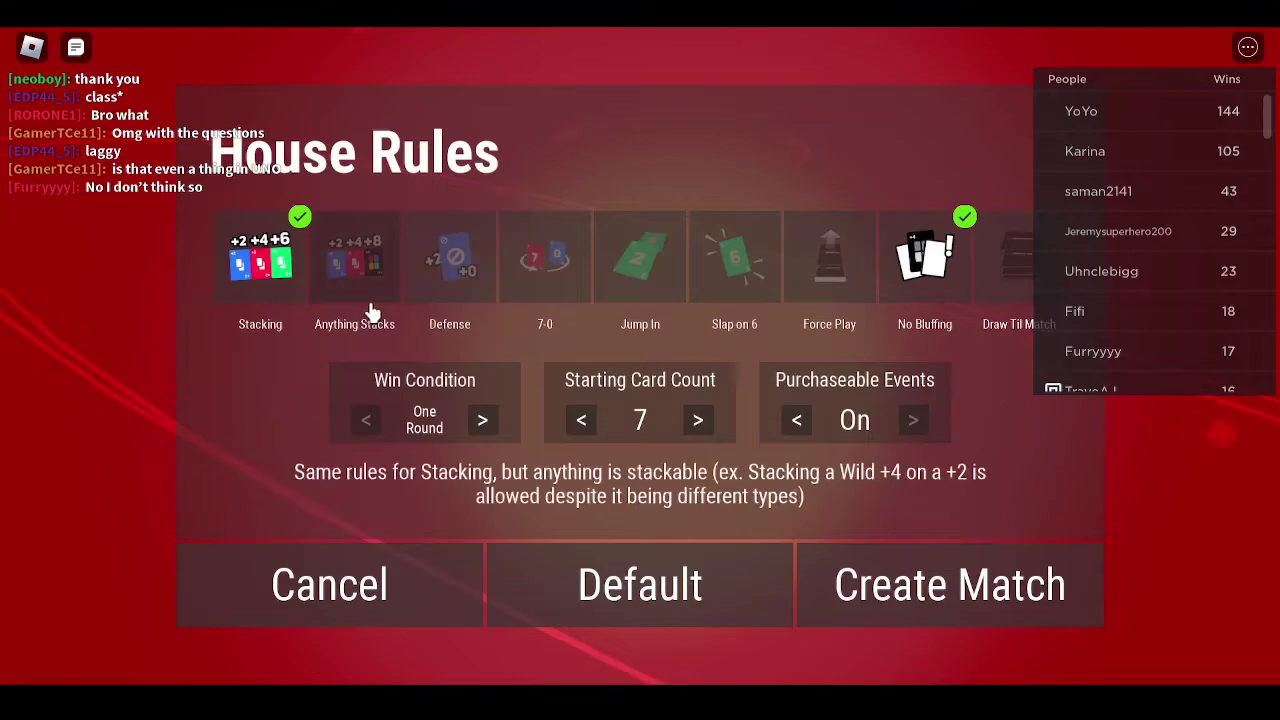
- Turn on the Anything Stacks, 7-0 and Jump In house rules and create the match
left_click(365, 297)
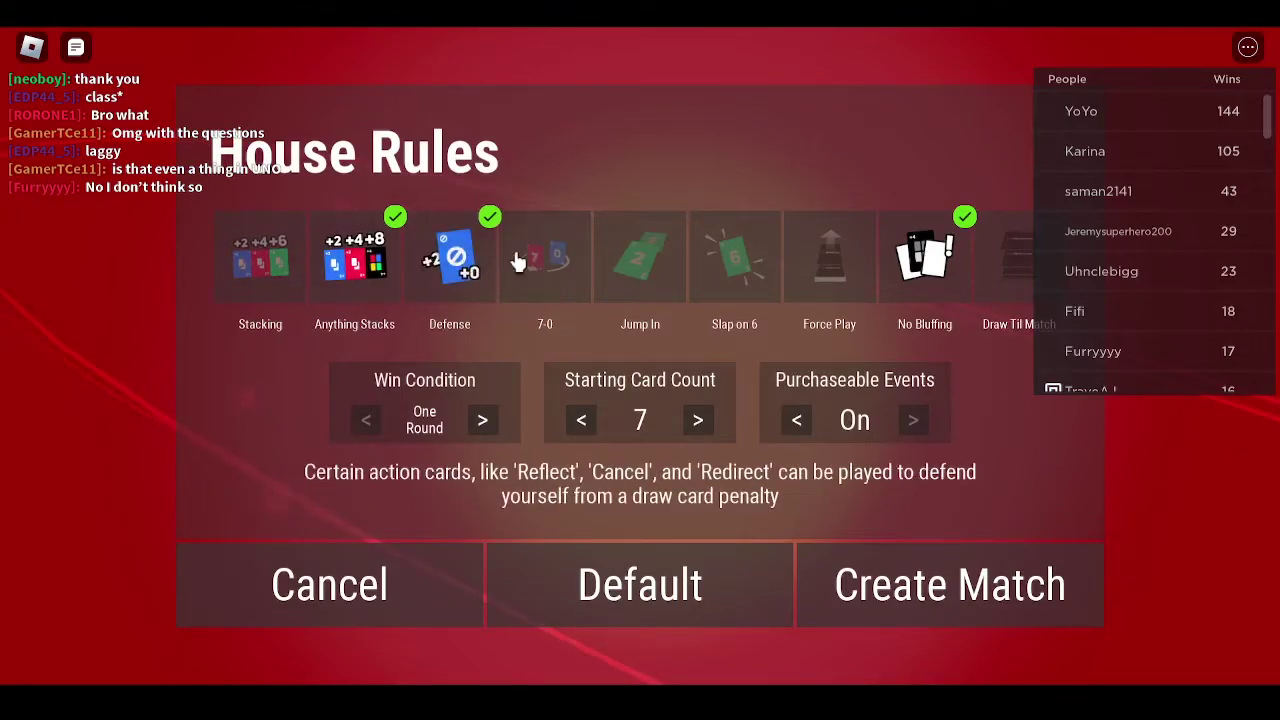
left_click(533, 262)
left_click(640, 258)
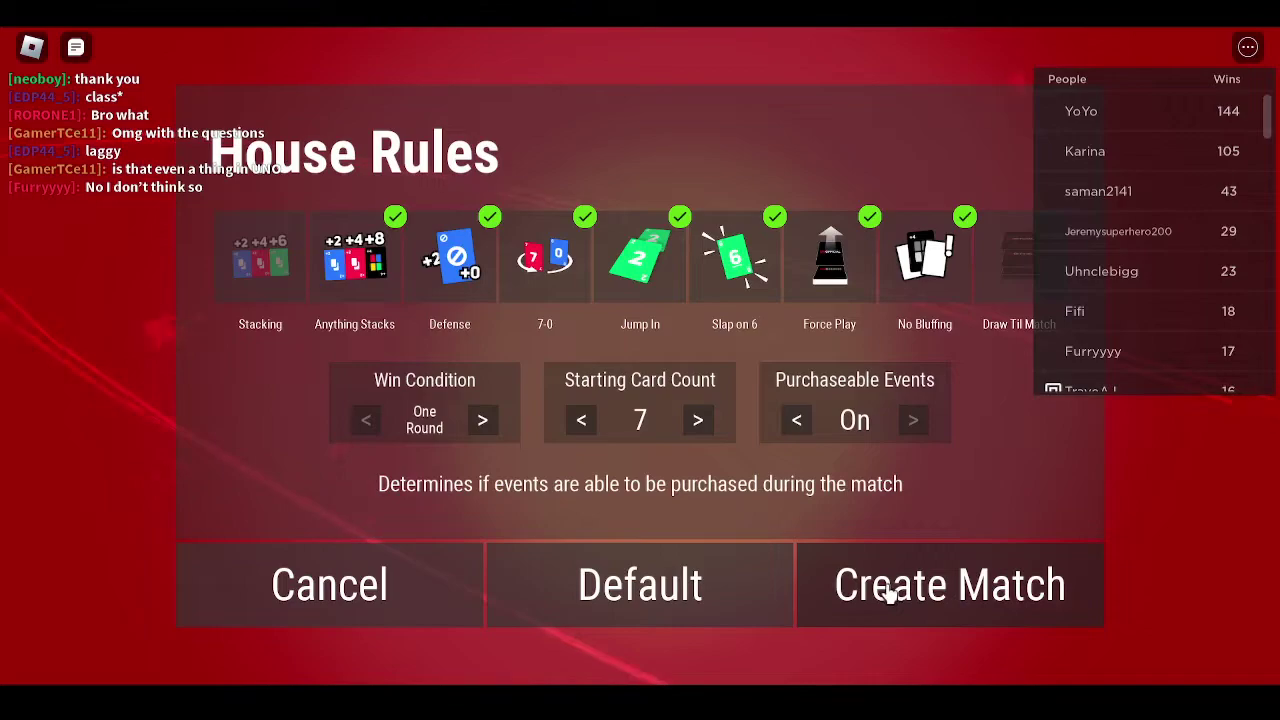
left_click(833, 578)
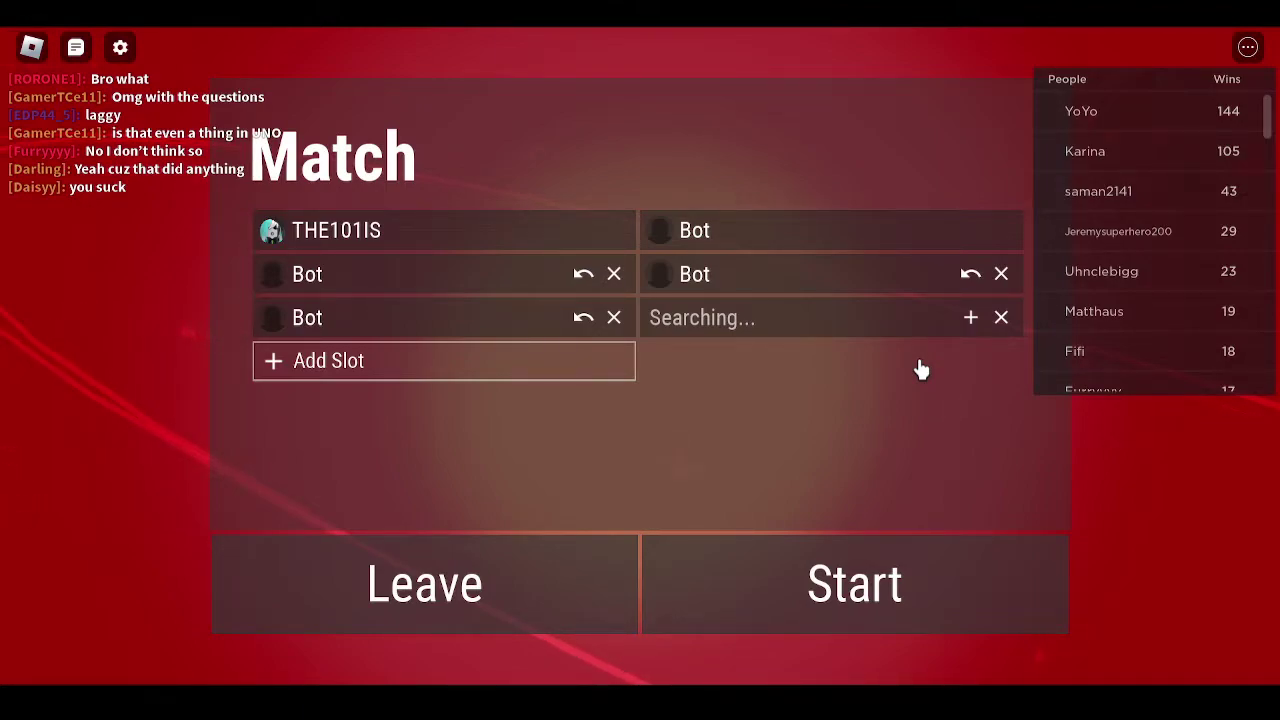
scroll(1062, 320, "down", 5)
scroll(1062, 320, "down", 5)
scroll(1062, 320, "down", 5)
scroll(1062, 320, "down", 4)
scroll(1062, 330, "down", 1)
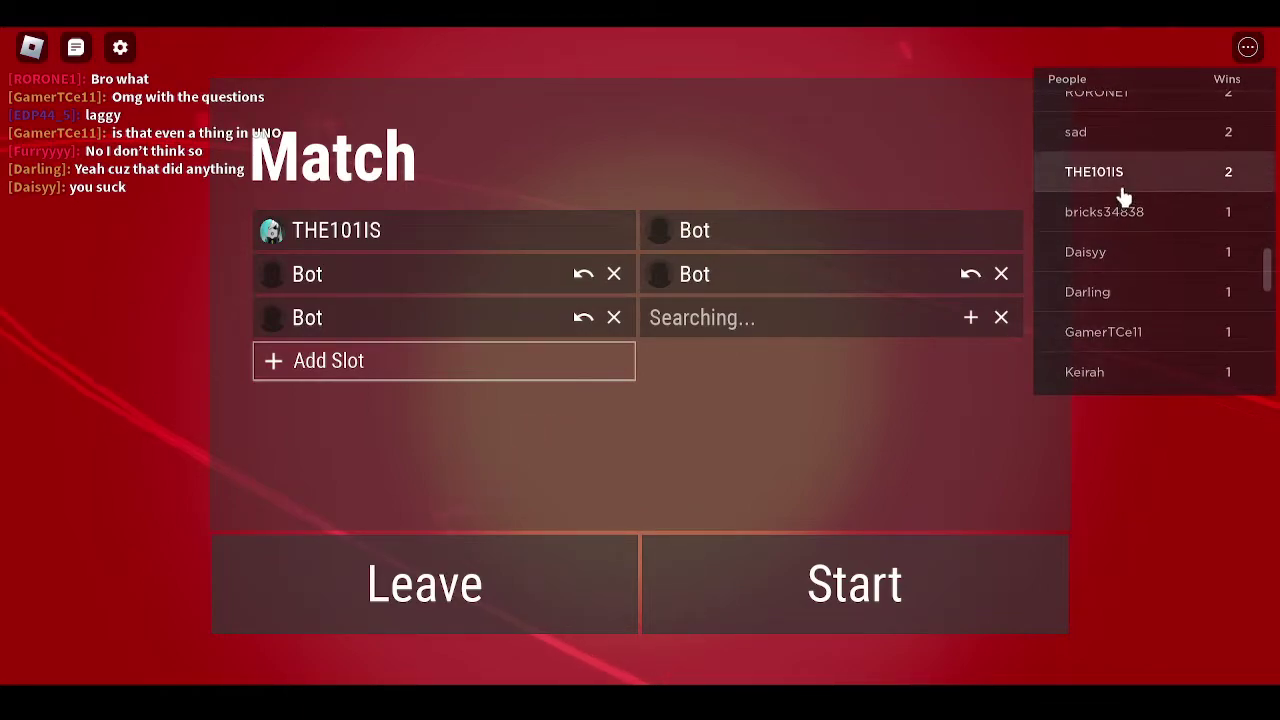
- Examine your own avatar's worn items from the wins list, close the view, and start the match
left_click(1124, 180)
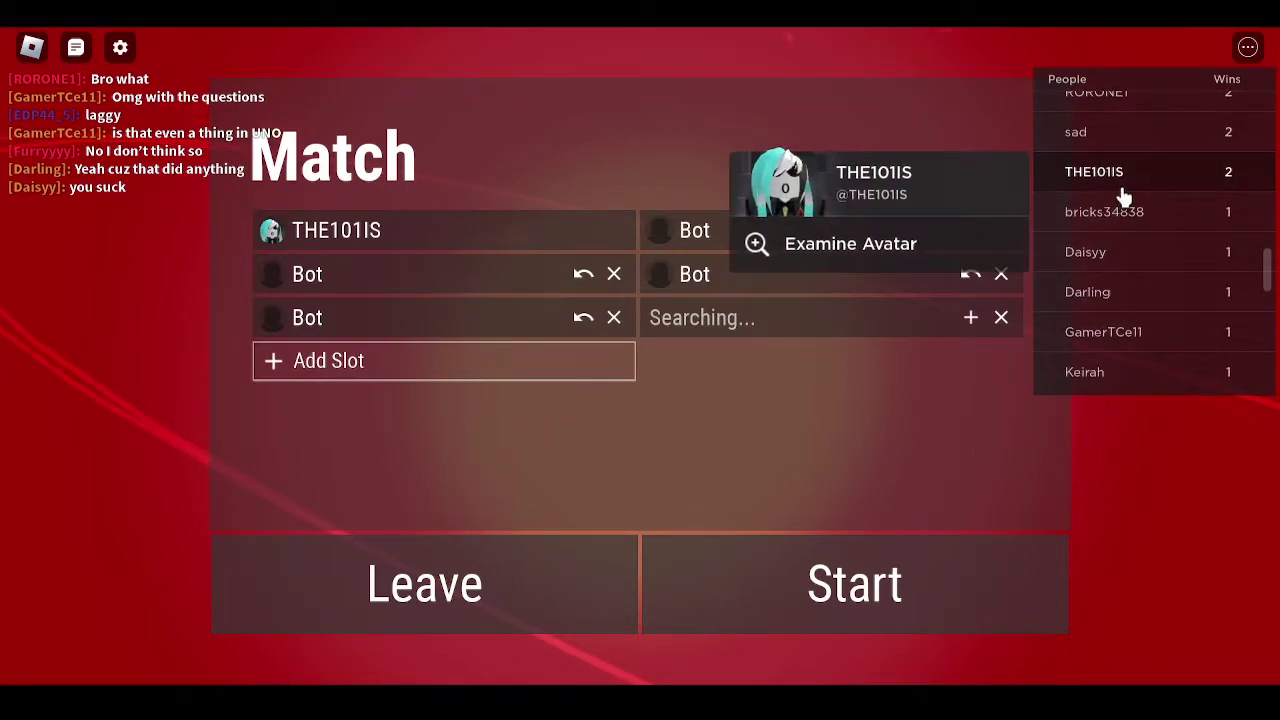
scroll(1080, 210, "down", 1)
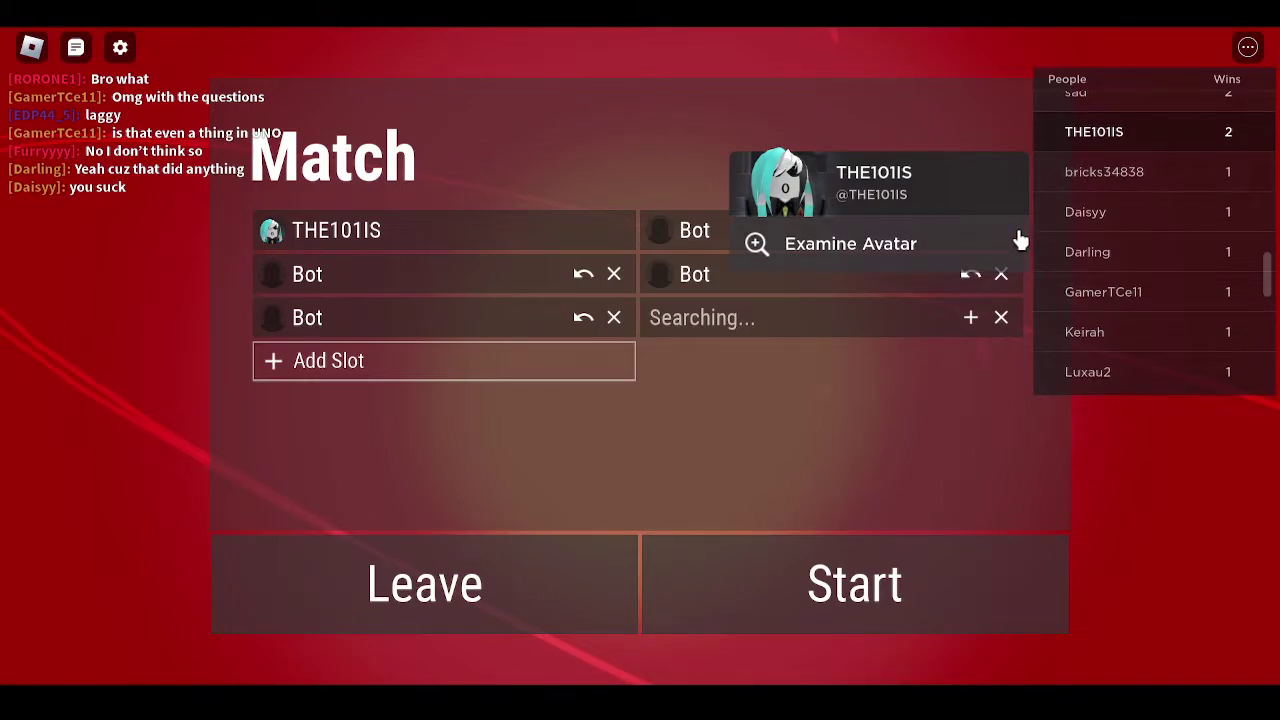
left_click(1018, 243)
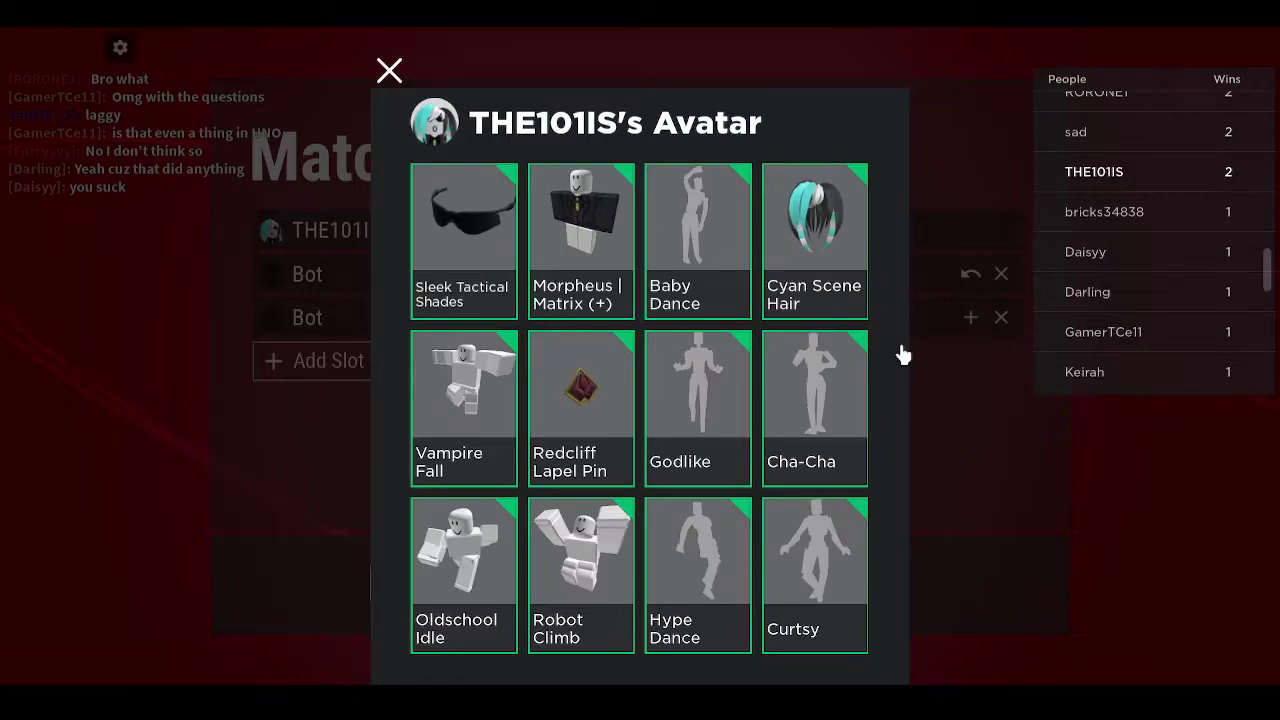
scroll(880, 370, "down", 5)
scroll(850, 405, "up", 2)
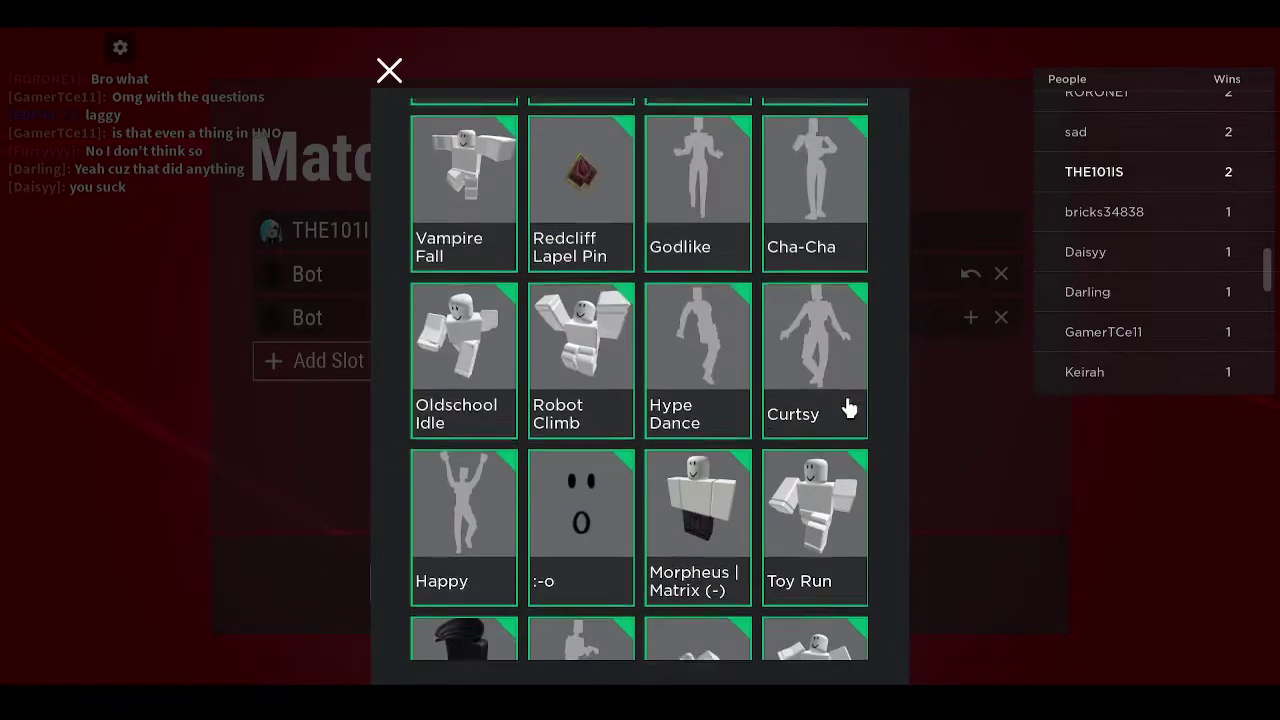
scroll(848, 407, "up", 4)
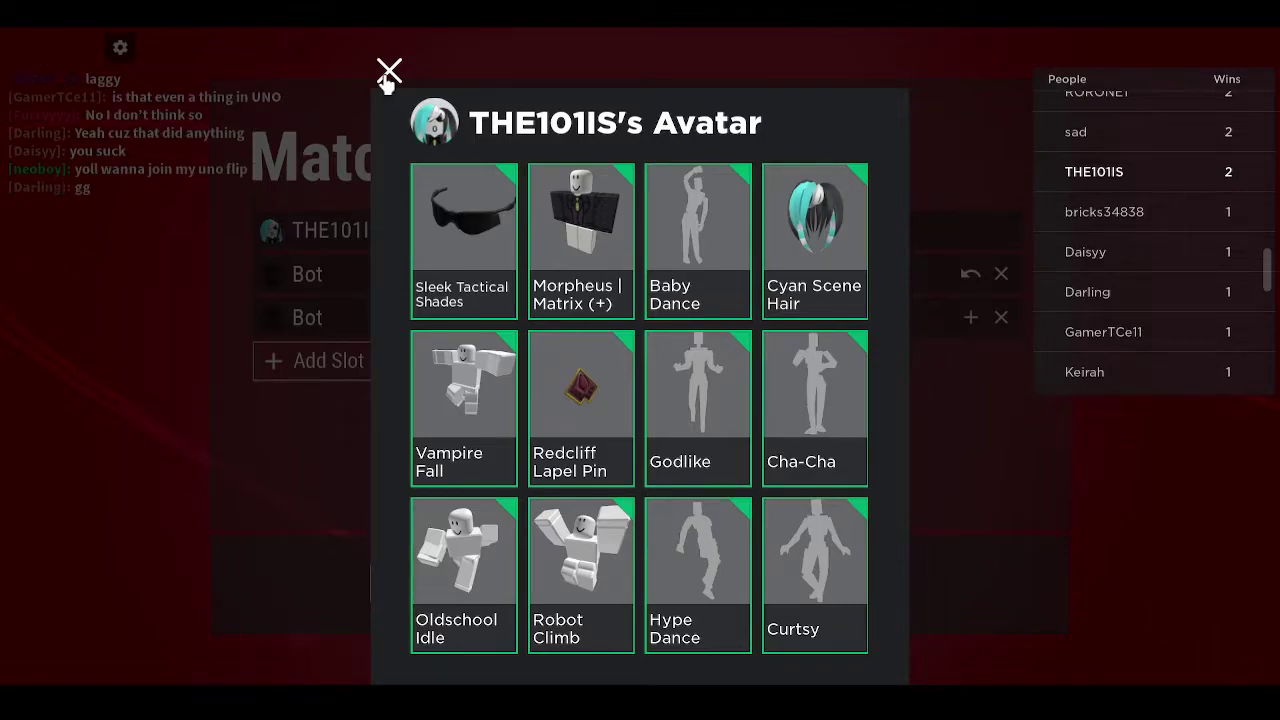
left_click(389, 72)
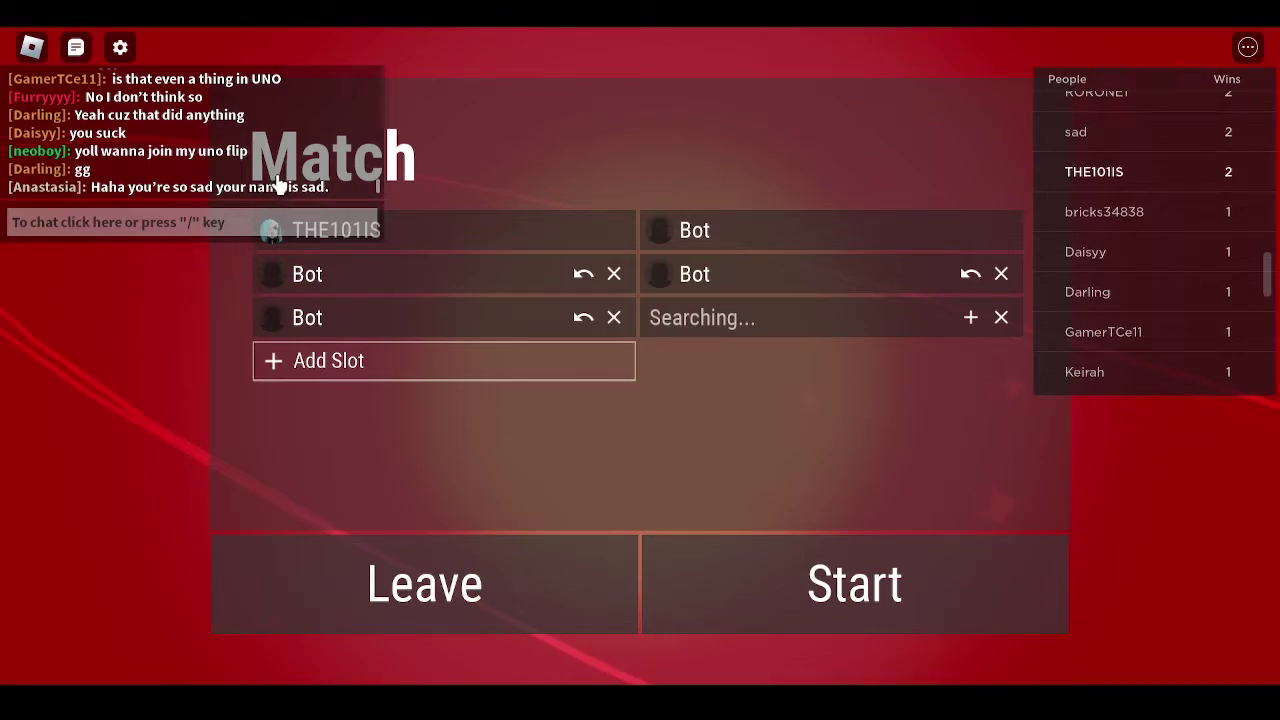
left_click(820, 583)
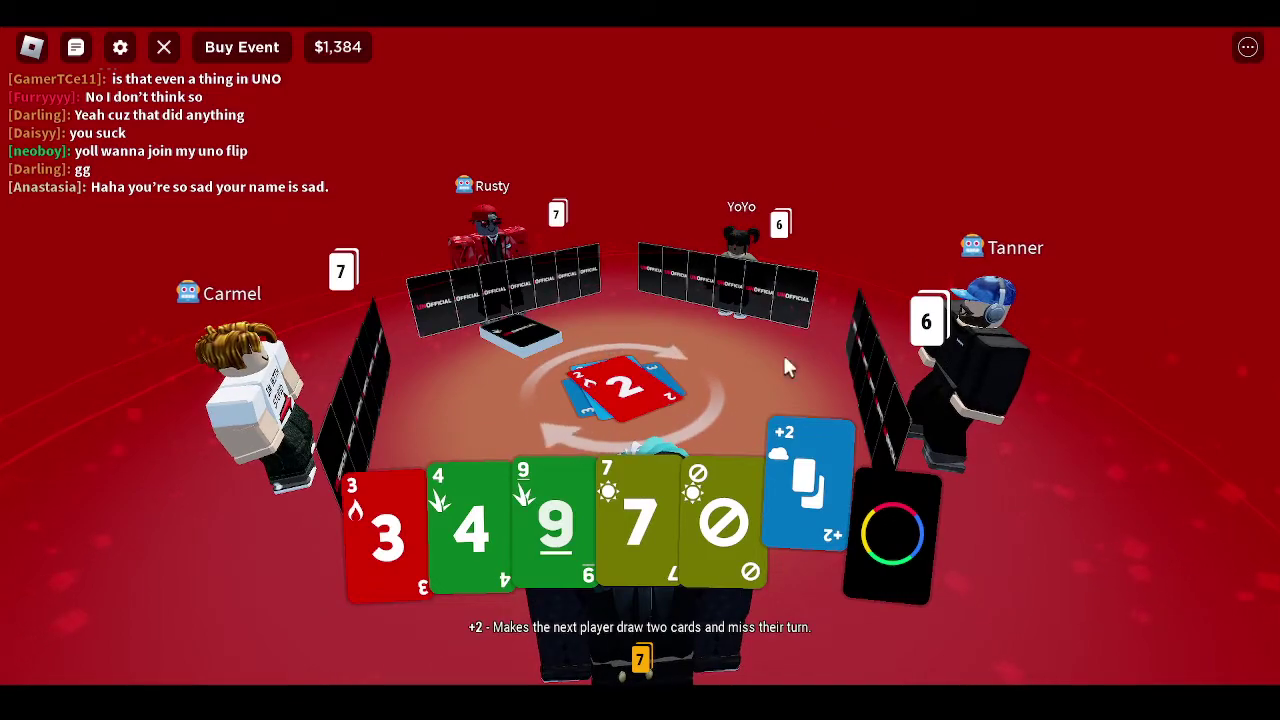
- Play the red 3 and the blue +2, then play a wild card set to green
left_click(386, 525)
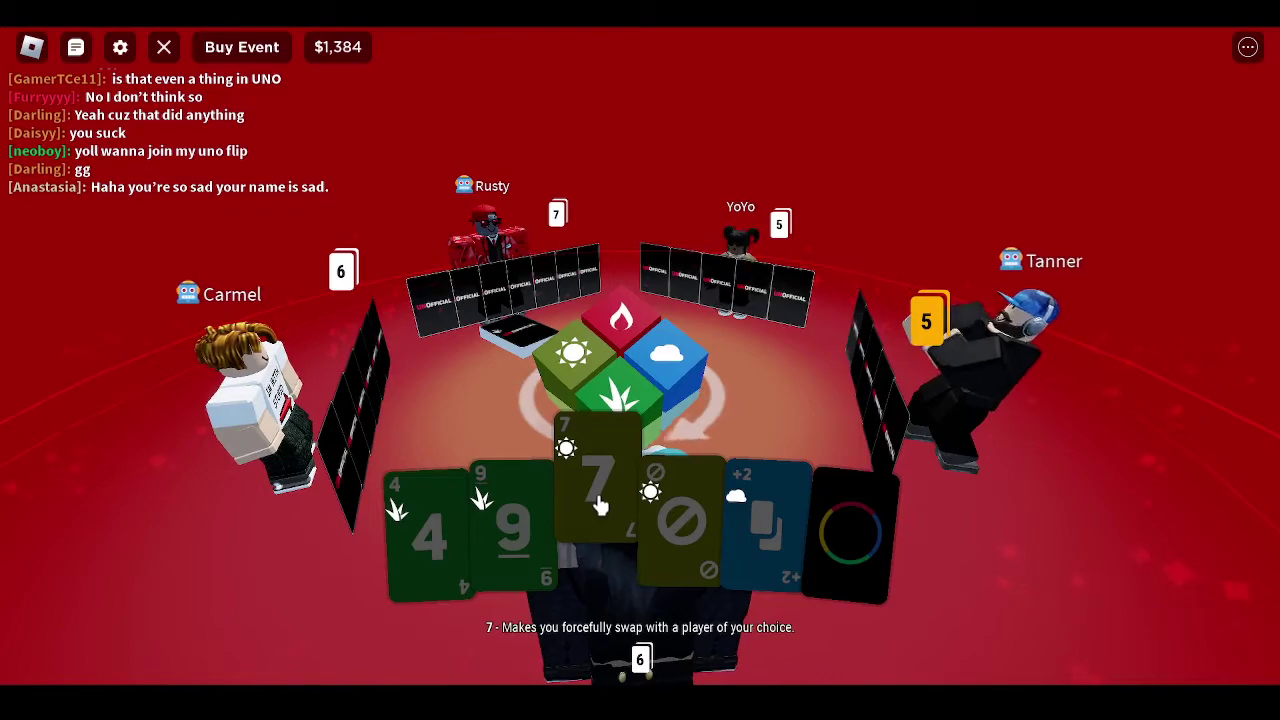
left_click(766, 512)
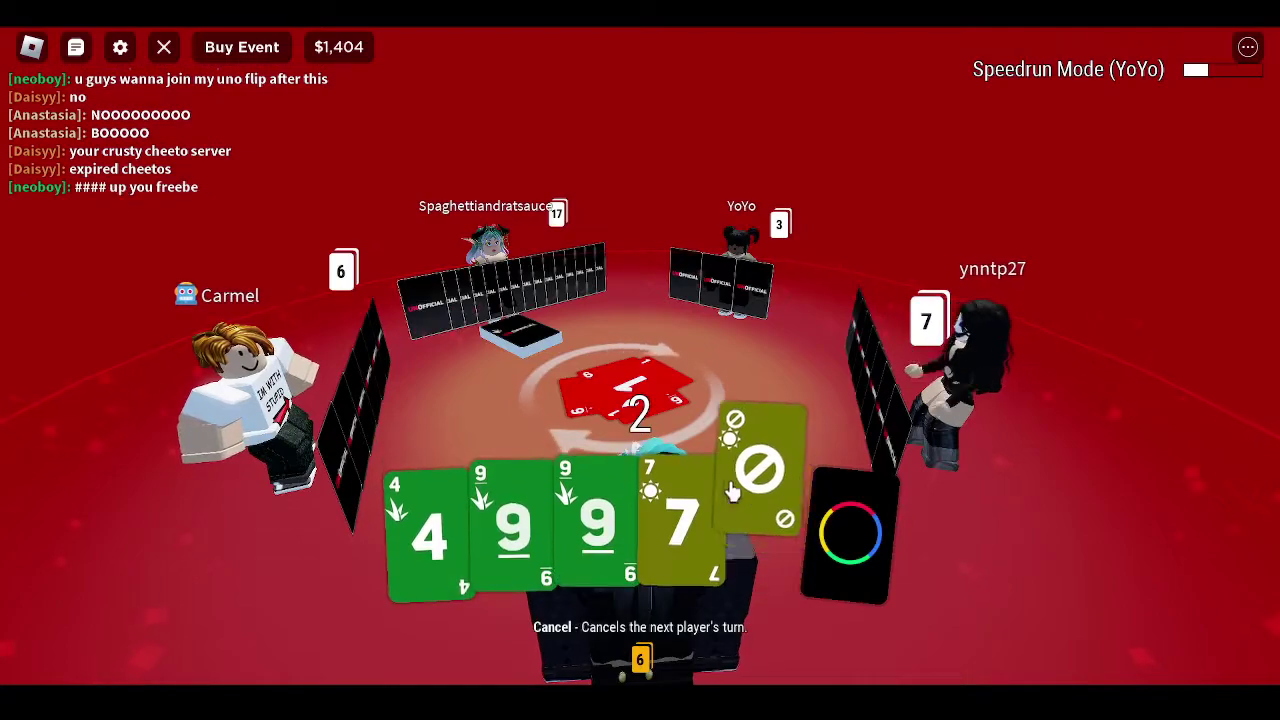
left_click(868, 515)
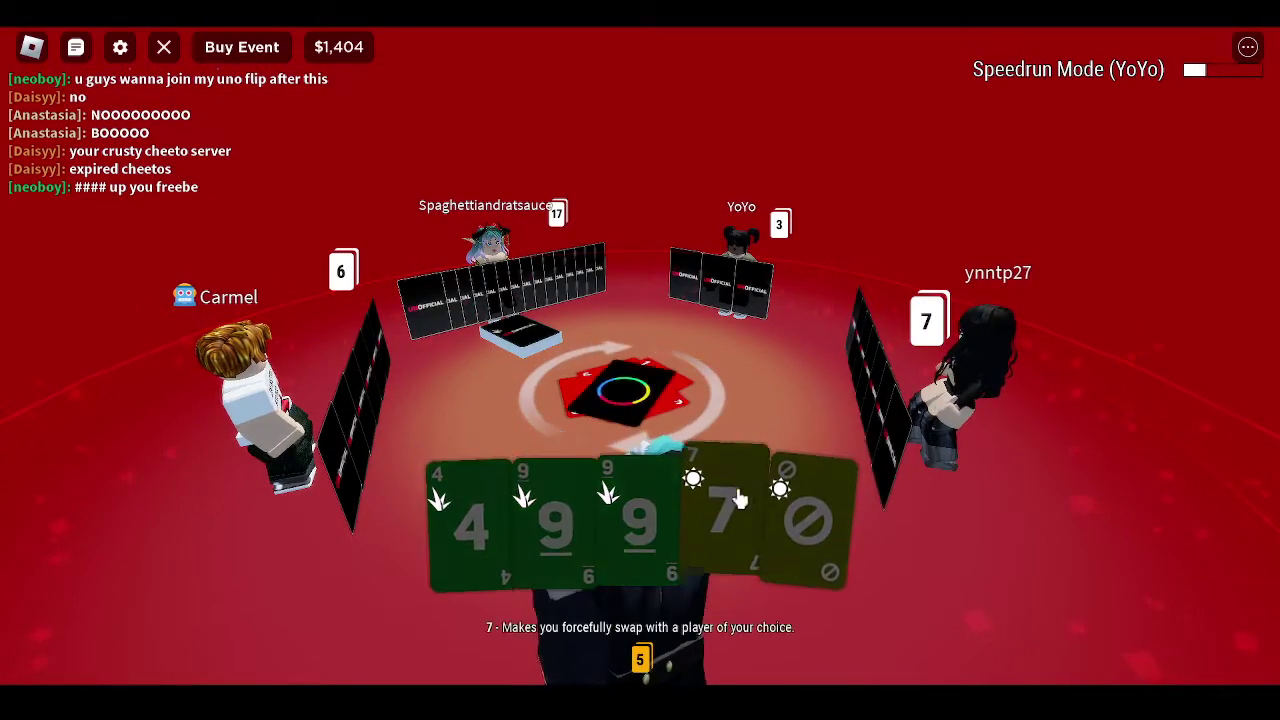
left_click(590, 380)
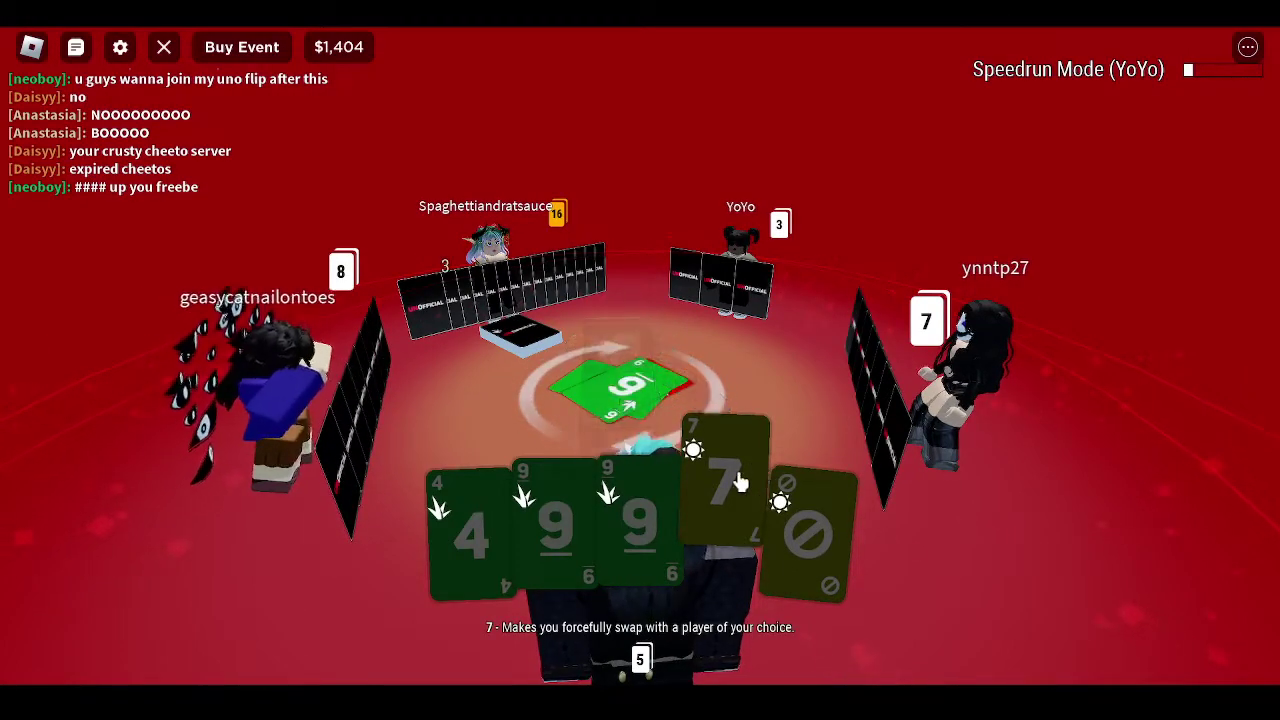
- Play the green 4, green 9 and cancel card, then a 7 to swap hands with an opponent
left_click(470, 520)
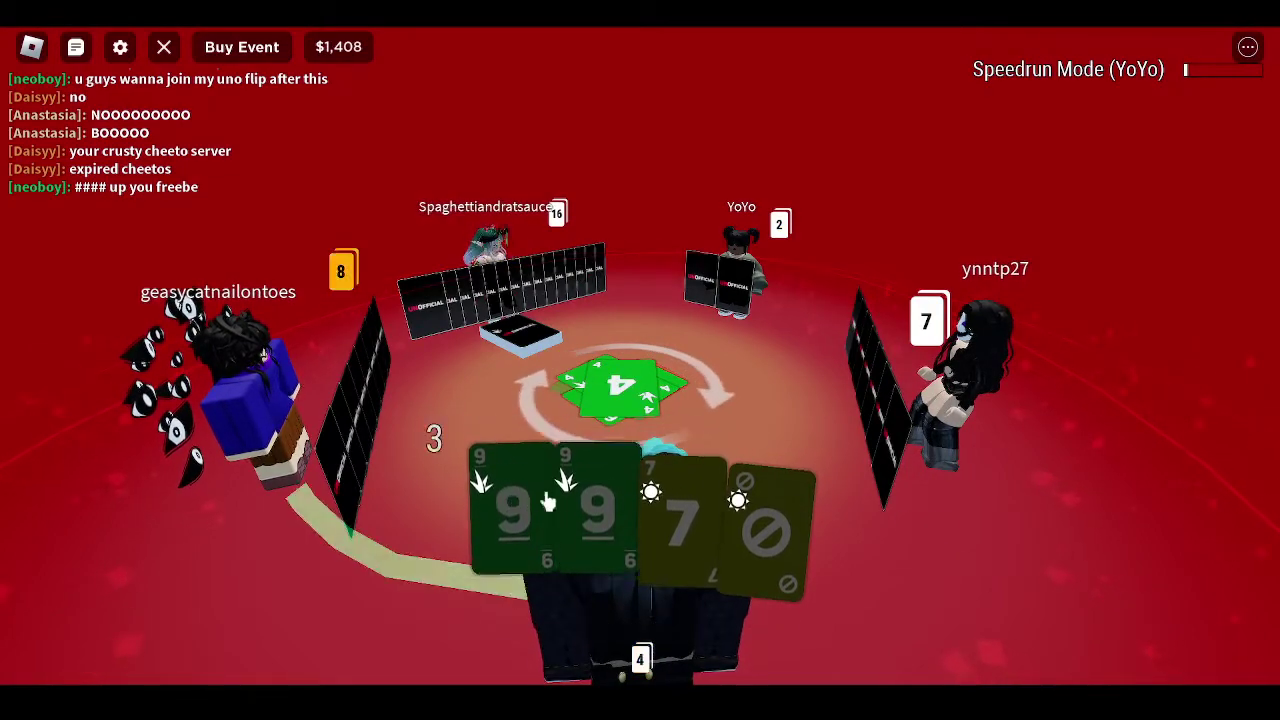
left_click(598, 505)
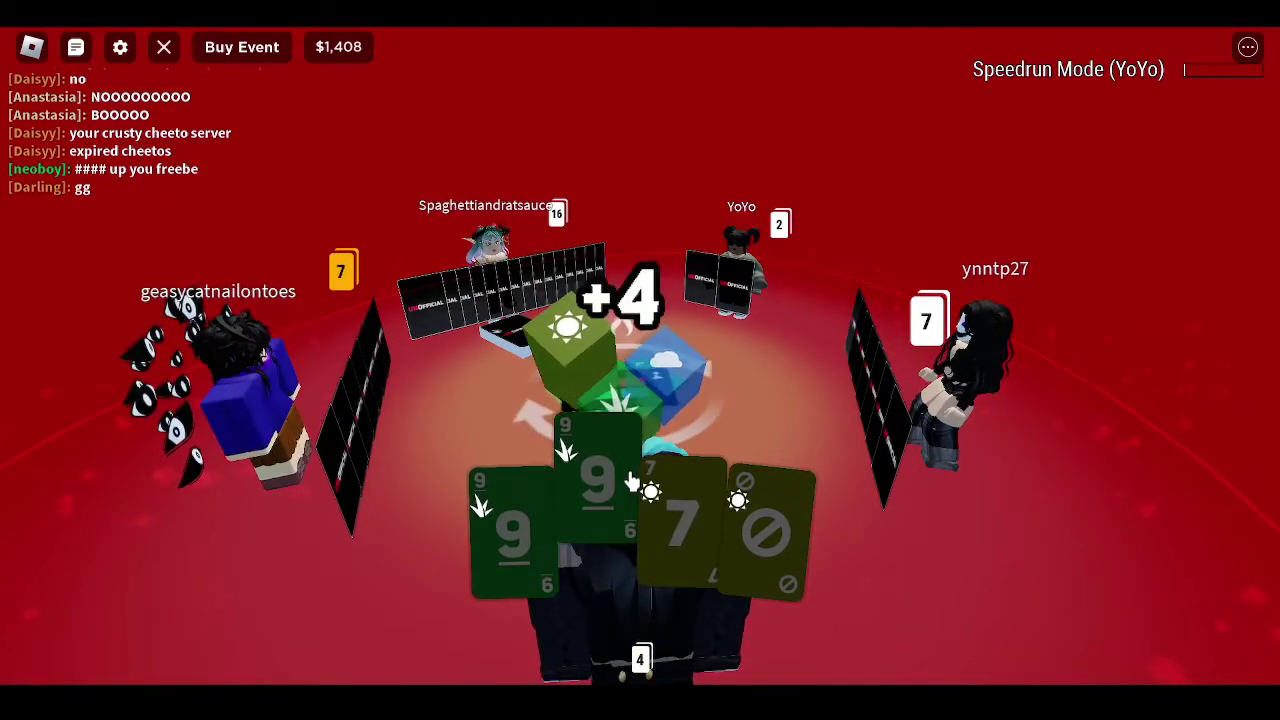
left_click(770, 495)
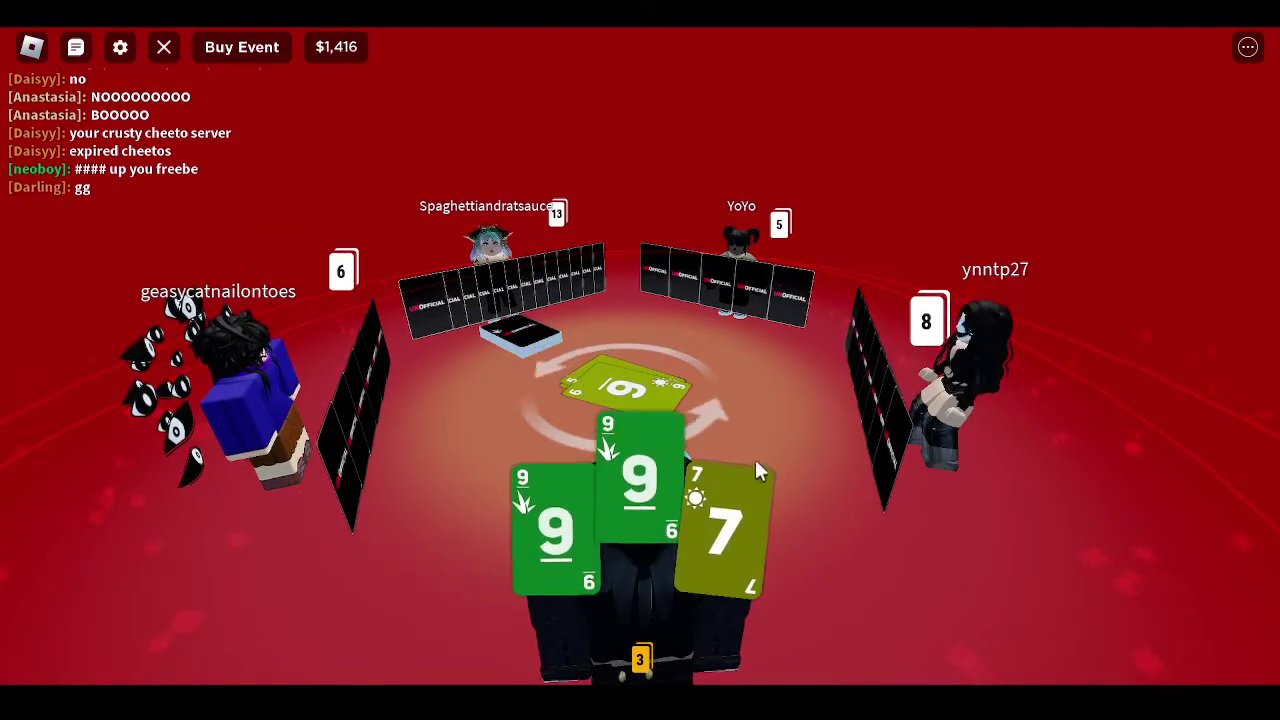
left_click(740, 485)
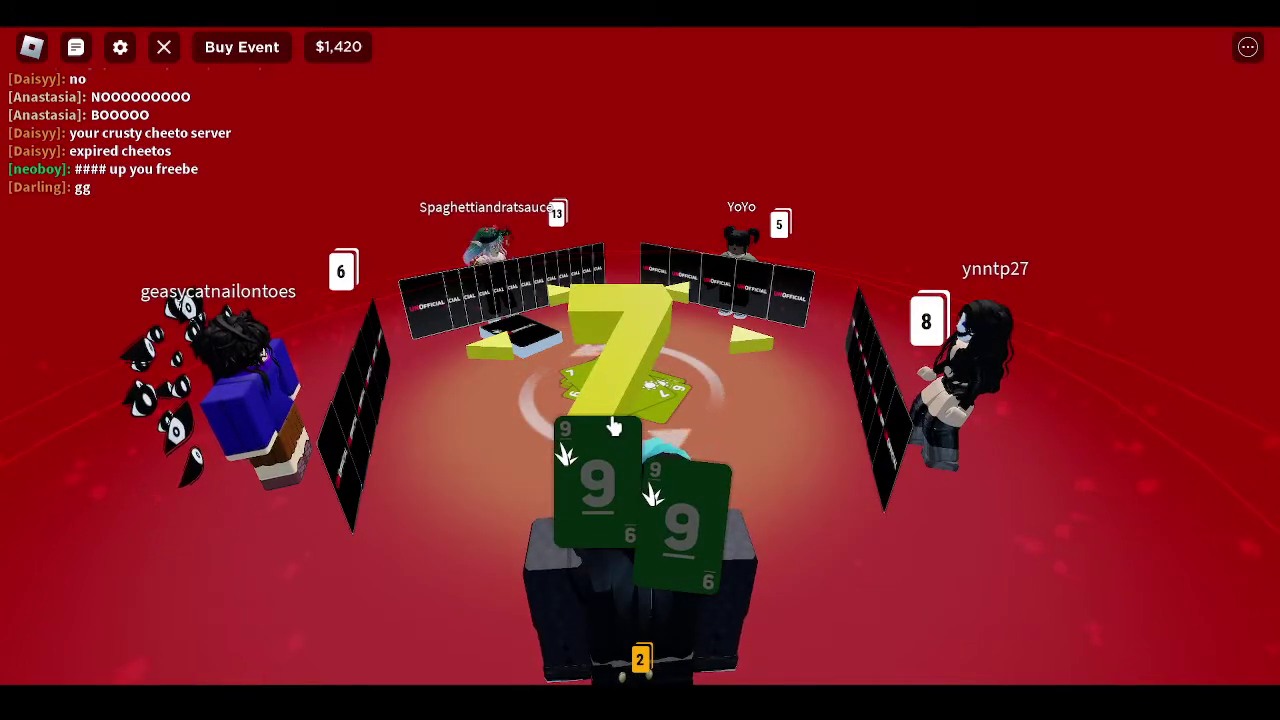
left_click(708, 292)
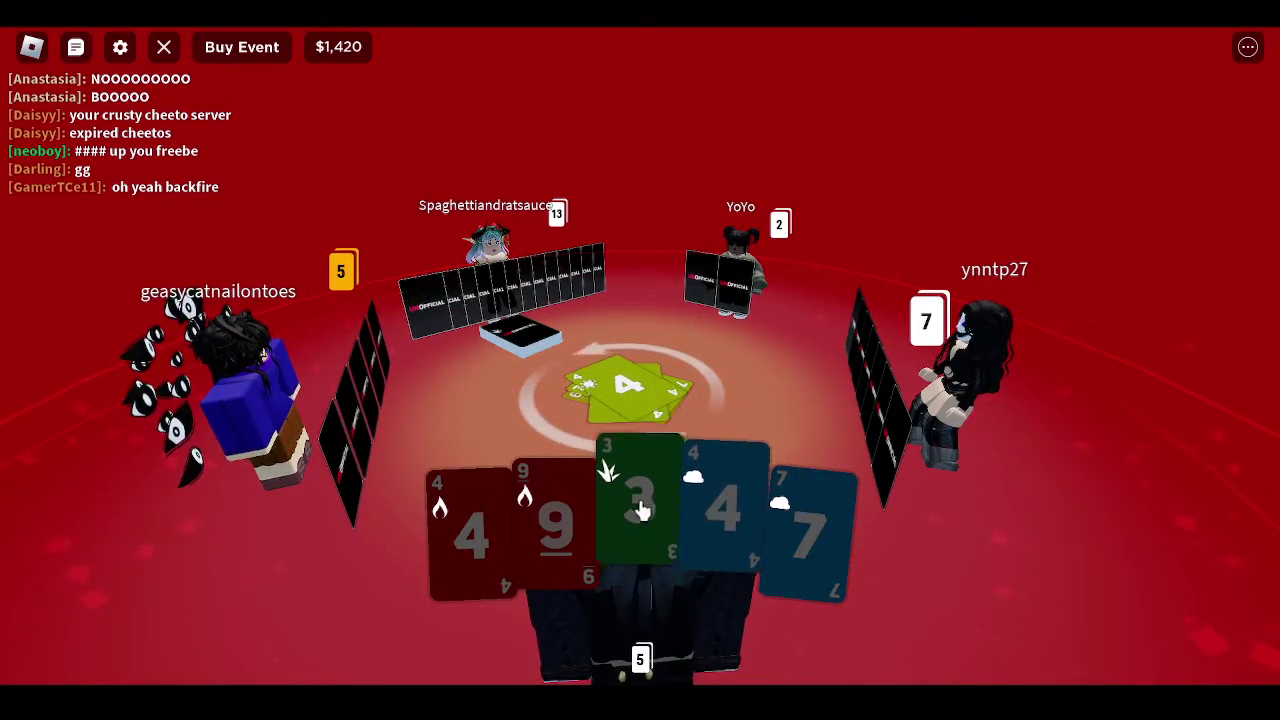
- Play the red 4, red 9 and green 3, draw a card, then play the green Reflect
left_click(465, 525)
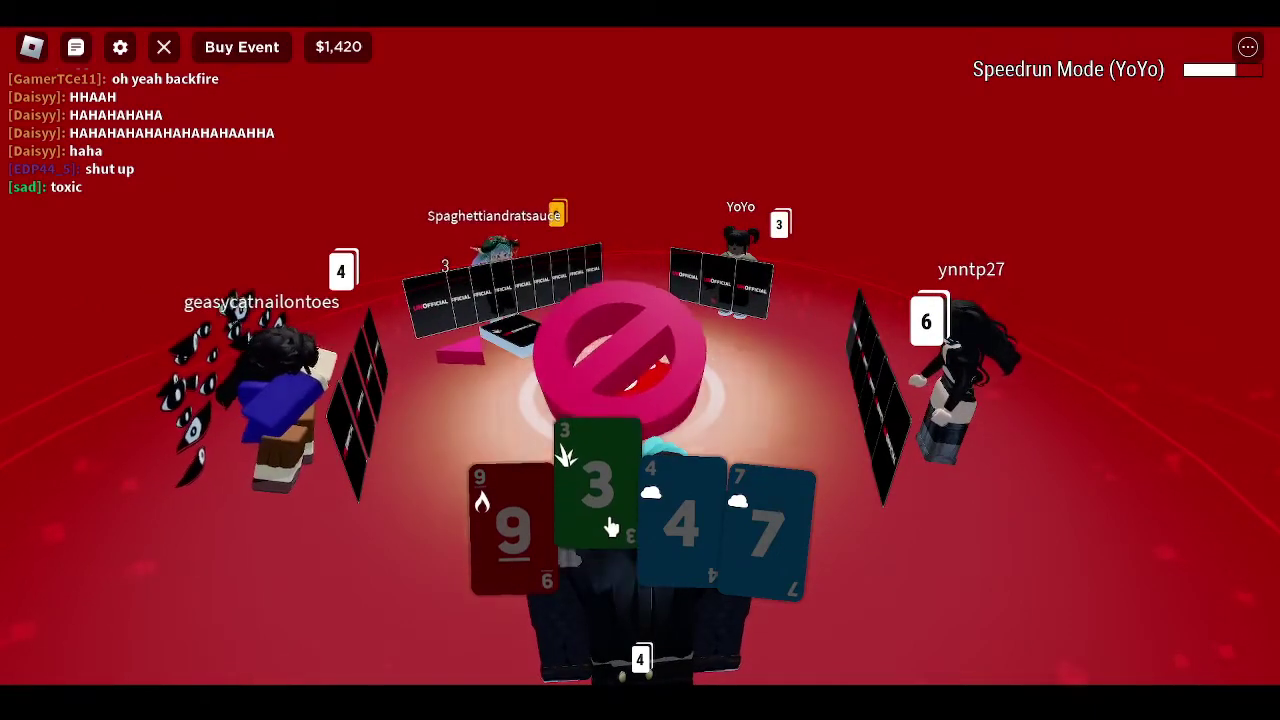
left_click(520, 531)
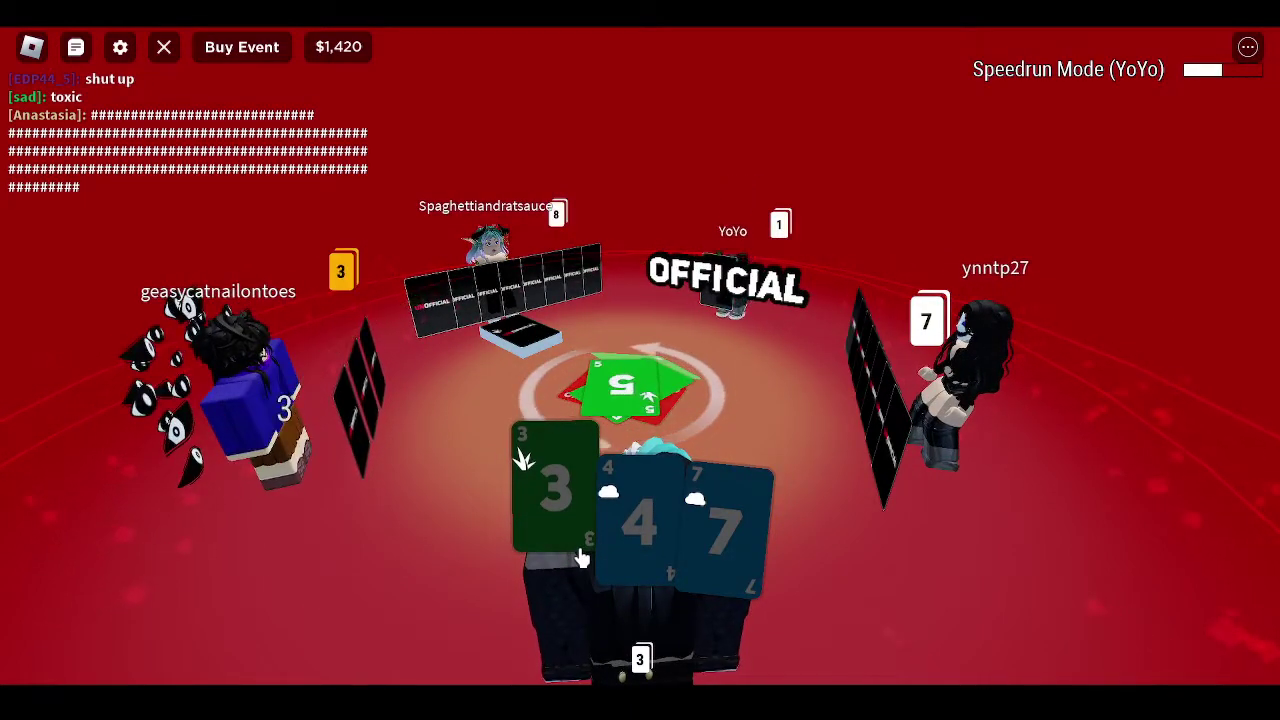
left_click(560, 500)
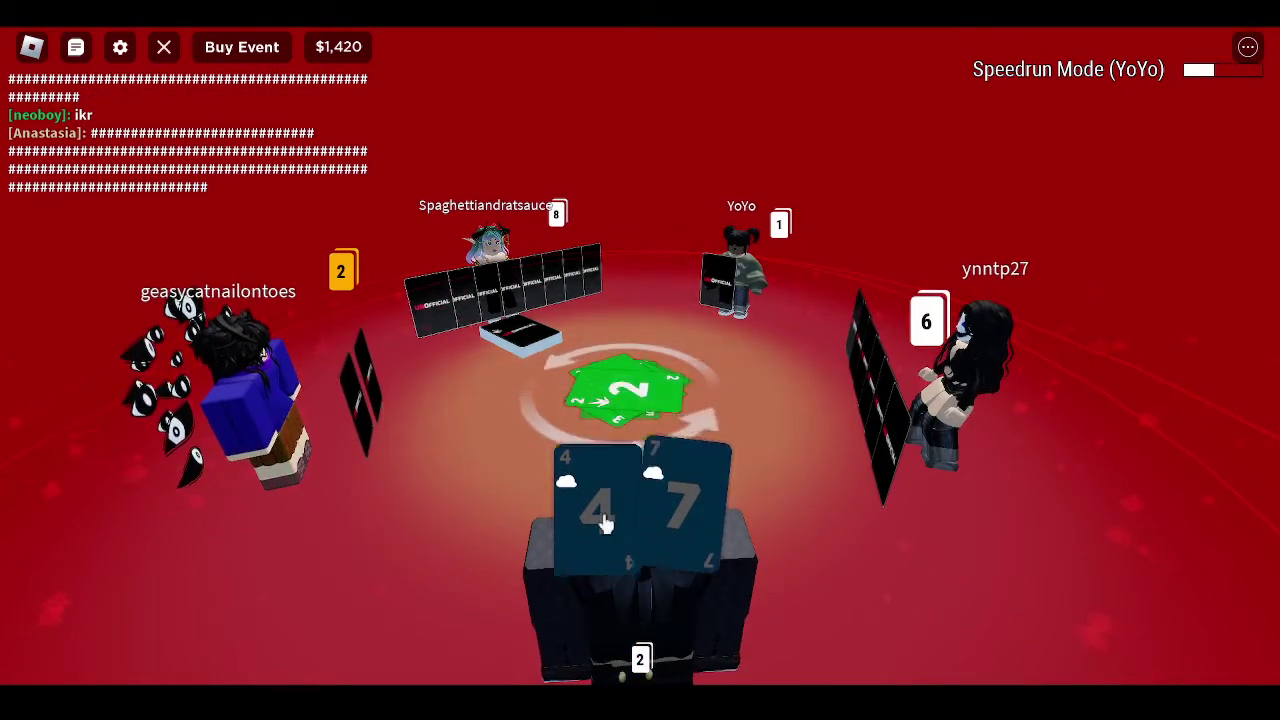
left_click(510, 325)
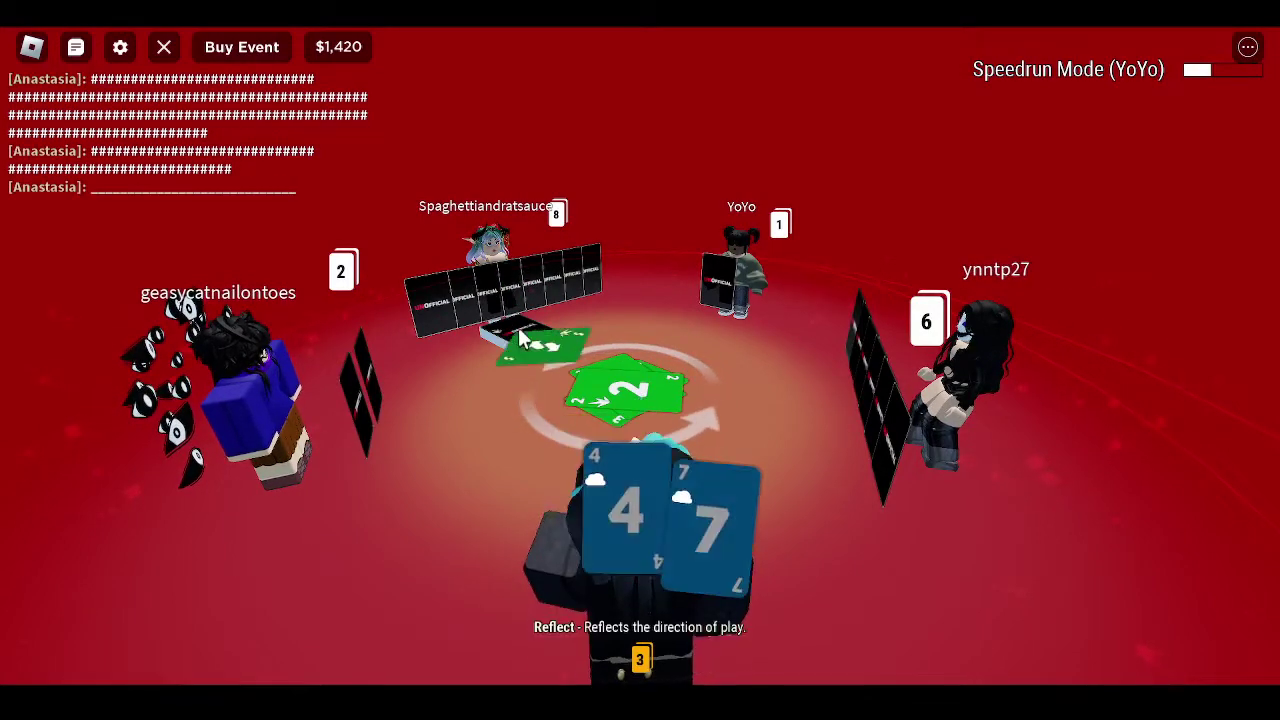
left_click(630, 405)
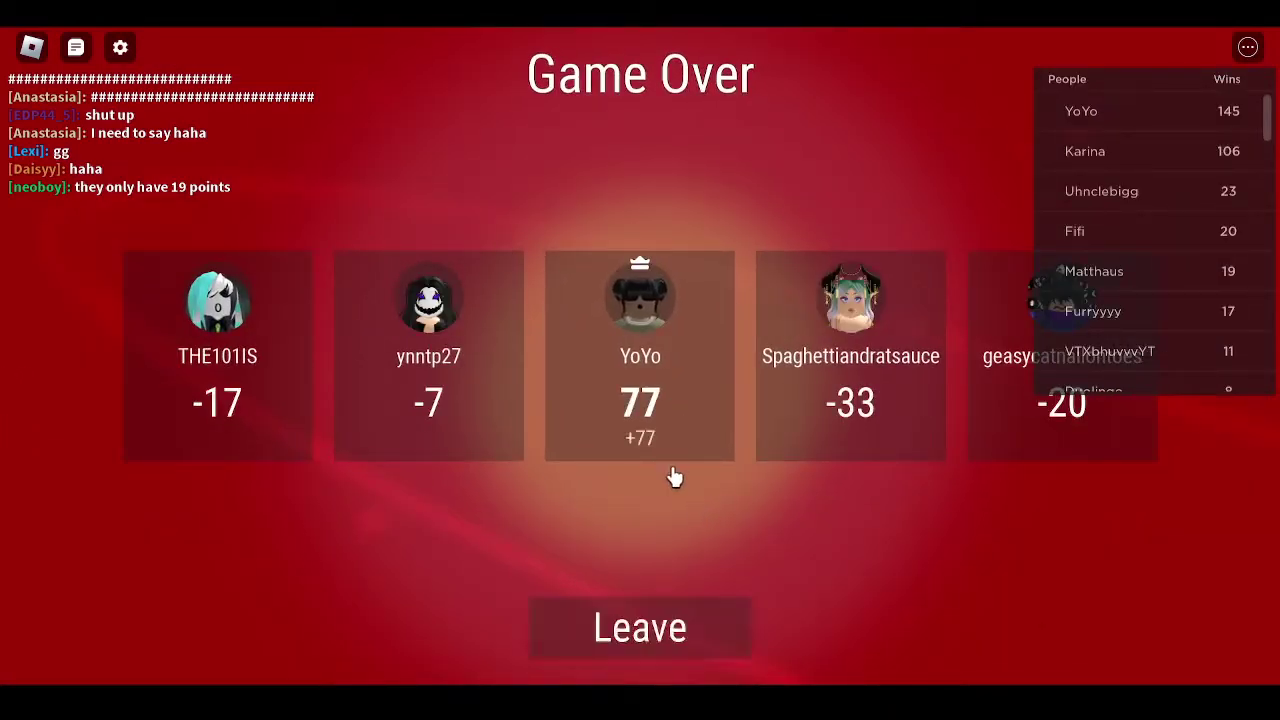
- Leave the finished match and start creating a new regular solo match
left_click(688, 622)
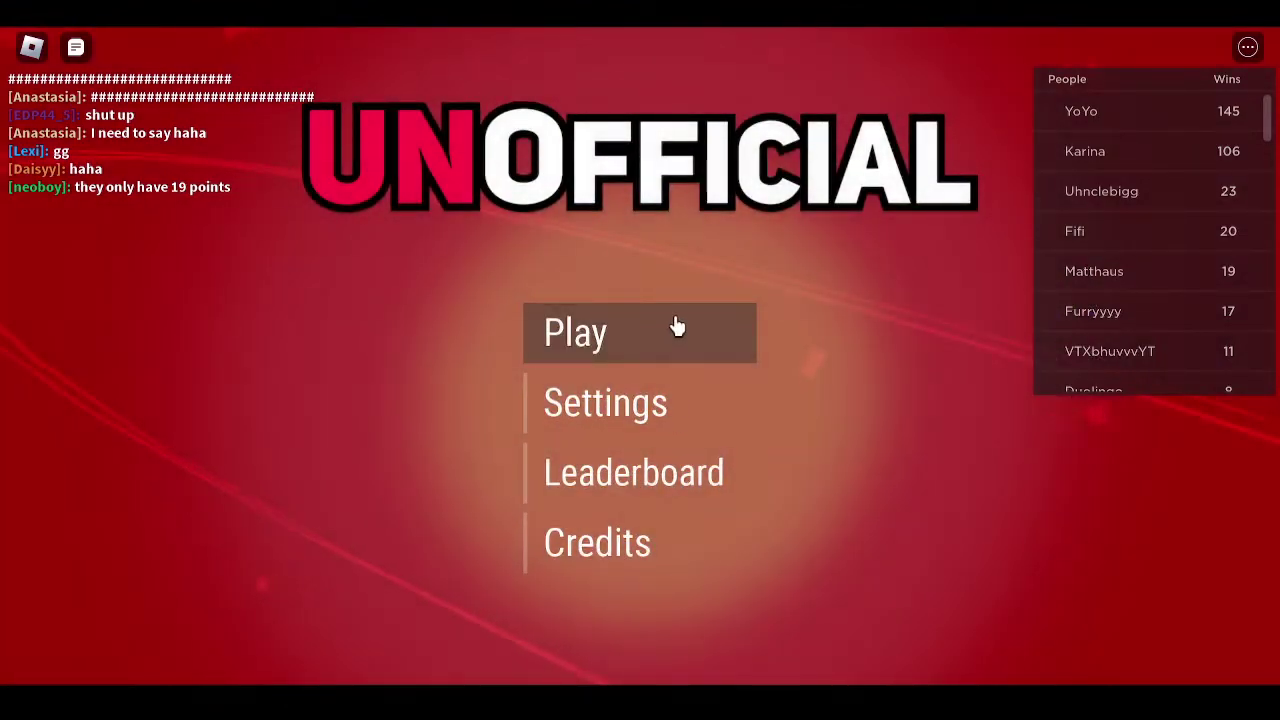
left_click(674, 314)
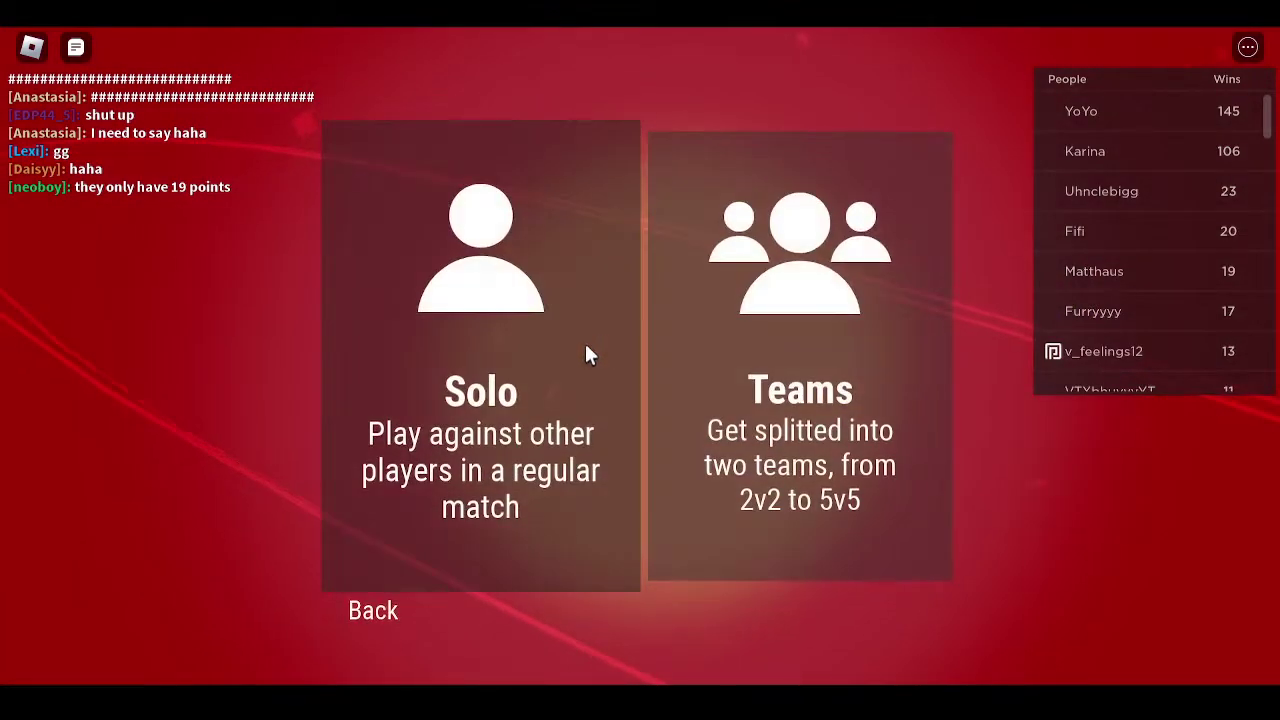
left_click(595, 375)
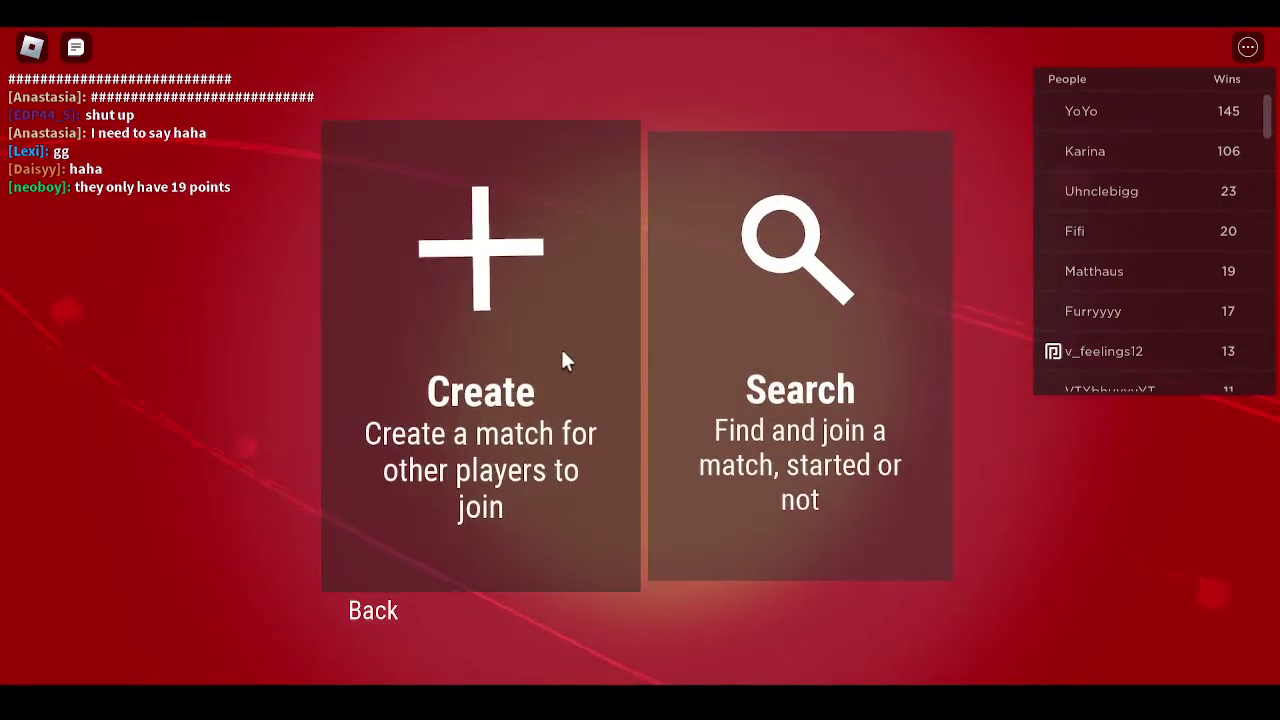
left_click(560, 346)
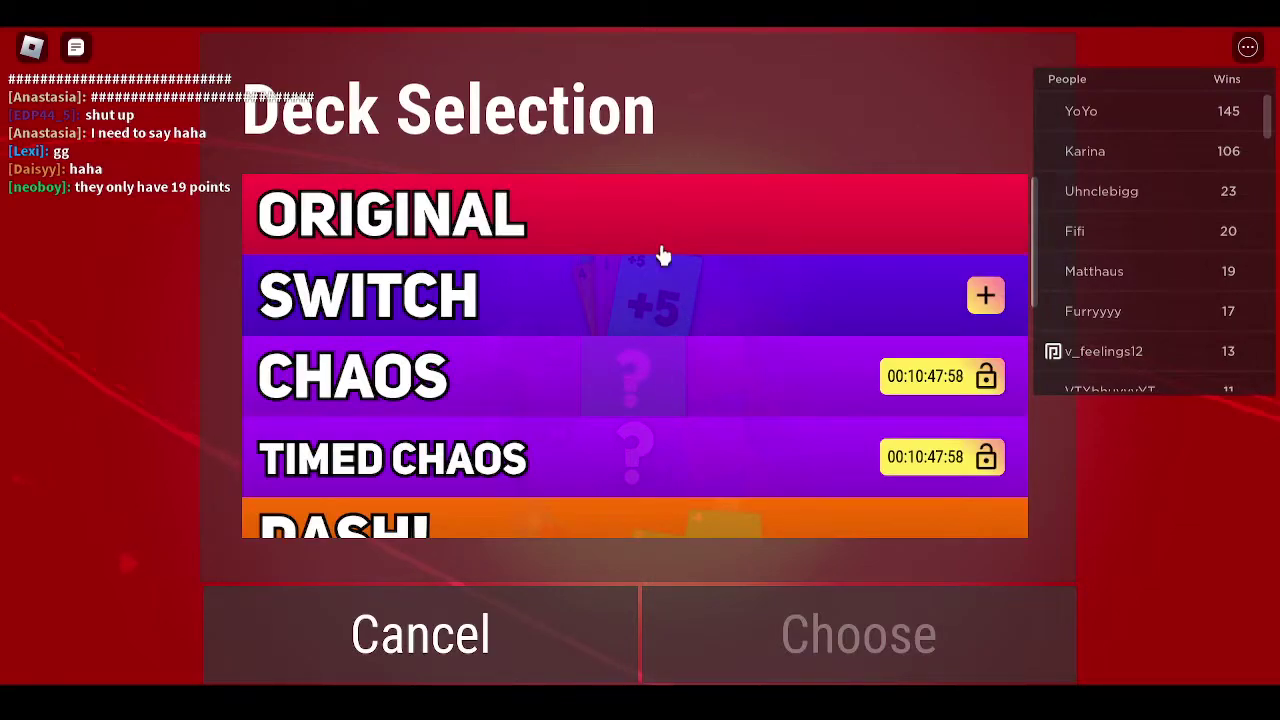
scroll(656, 267, "down", 5)
scroll(670, 330, "down", 5)
scroll(670, 330, "up", 10)
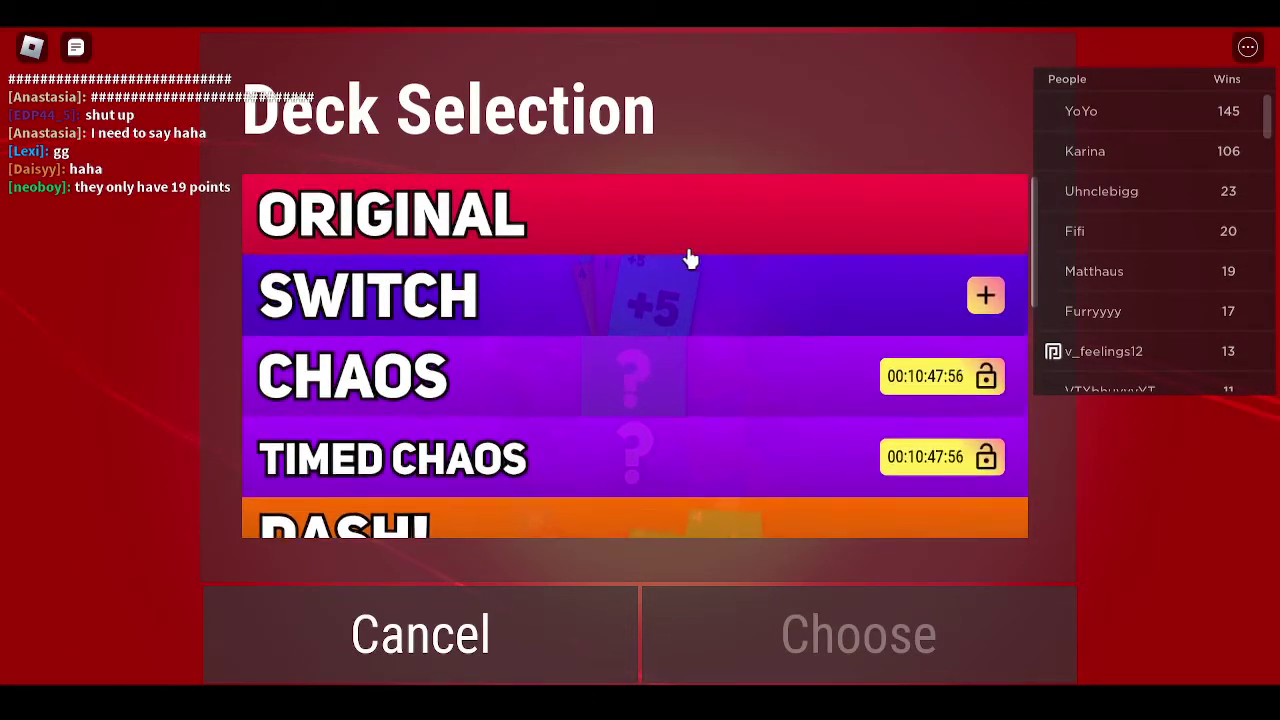
- Choose the Original deck without its +4 wild card and create the match with default house rules
left_click(527, 300)
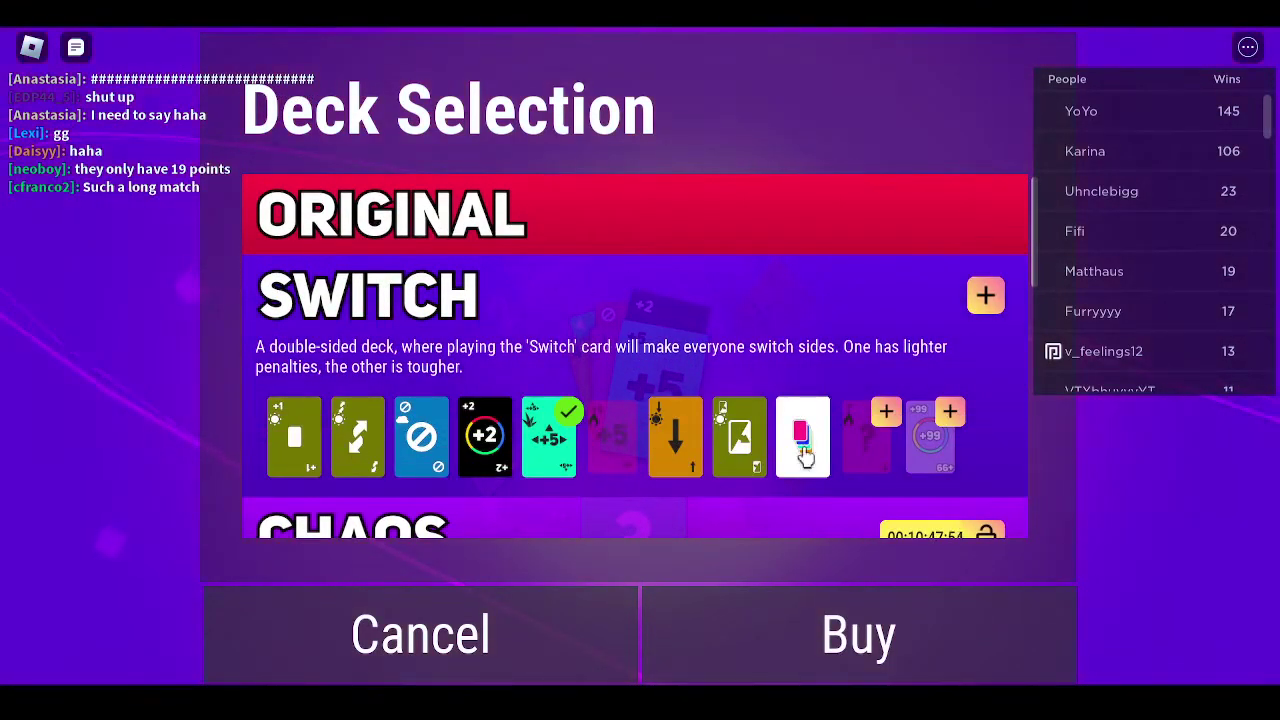
left_click(610, 205)
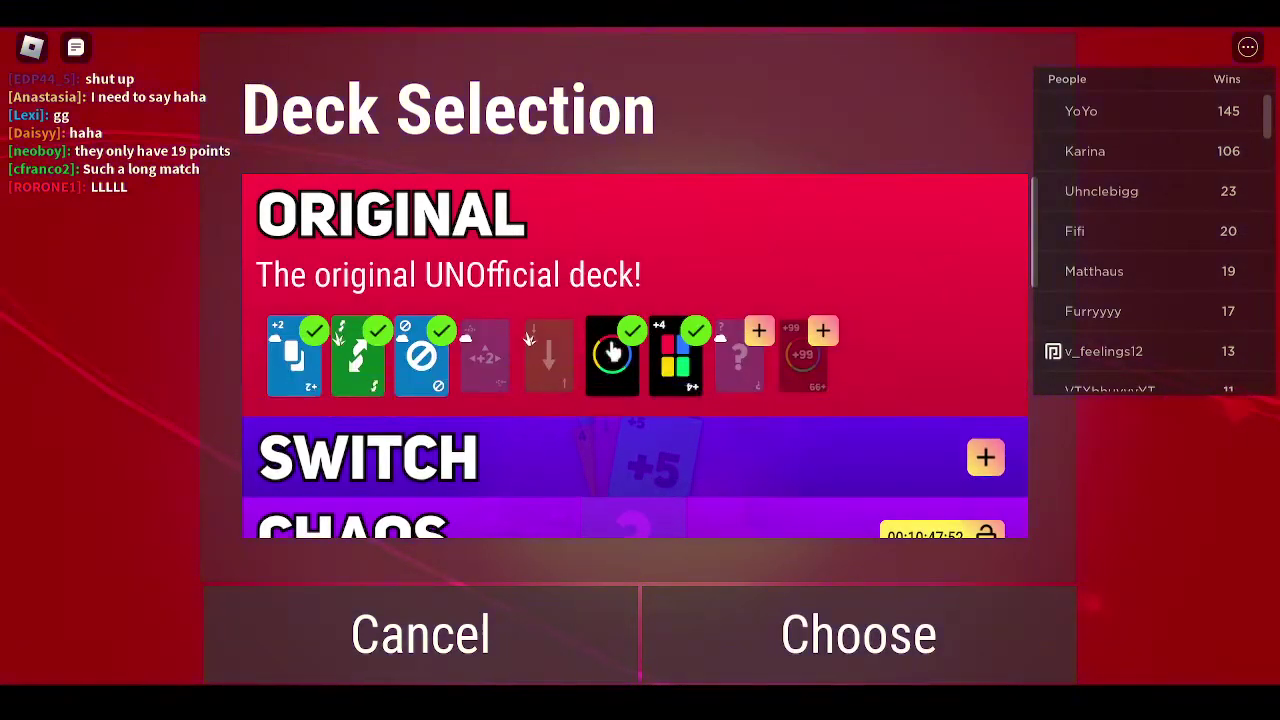
scroll(680, 380, "down", 3)
scroll(680, 380, "up", 3)
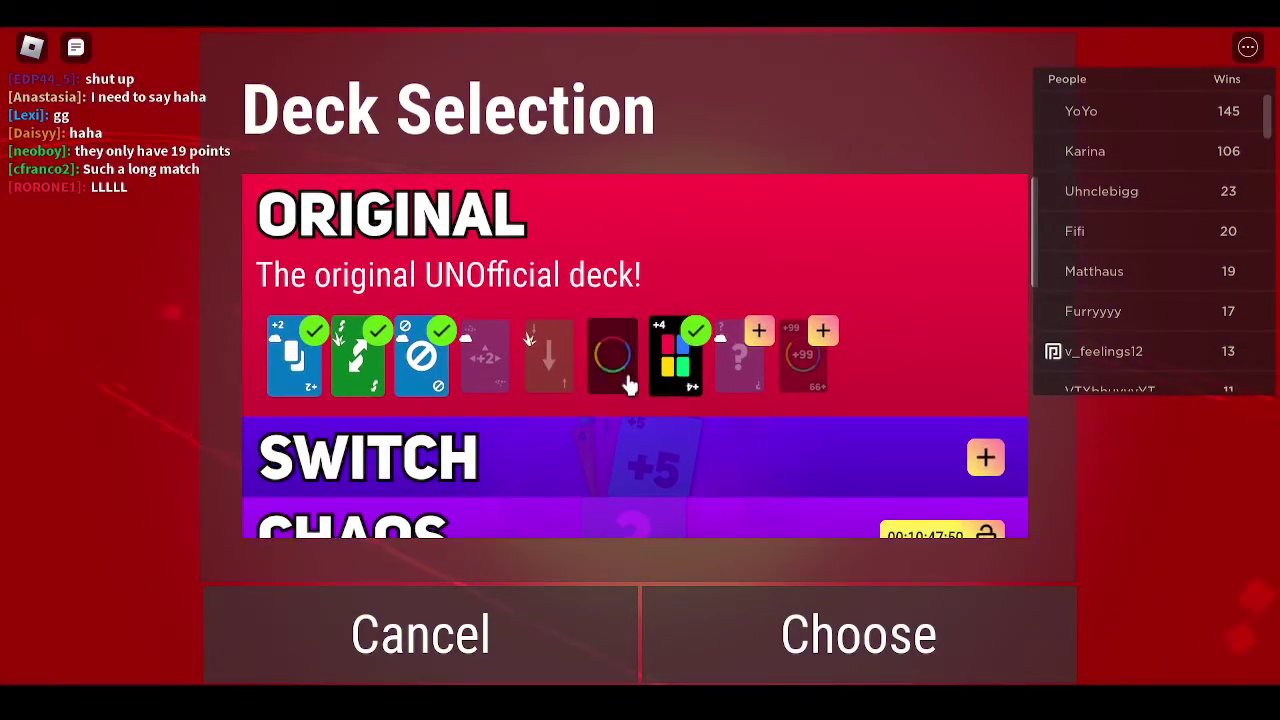
left_click(668, 375)
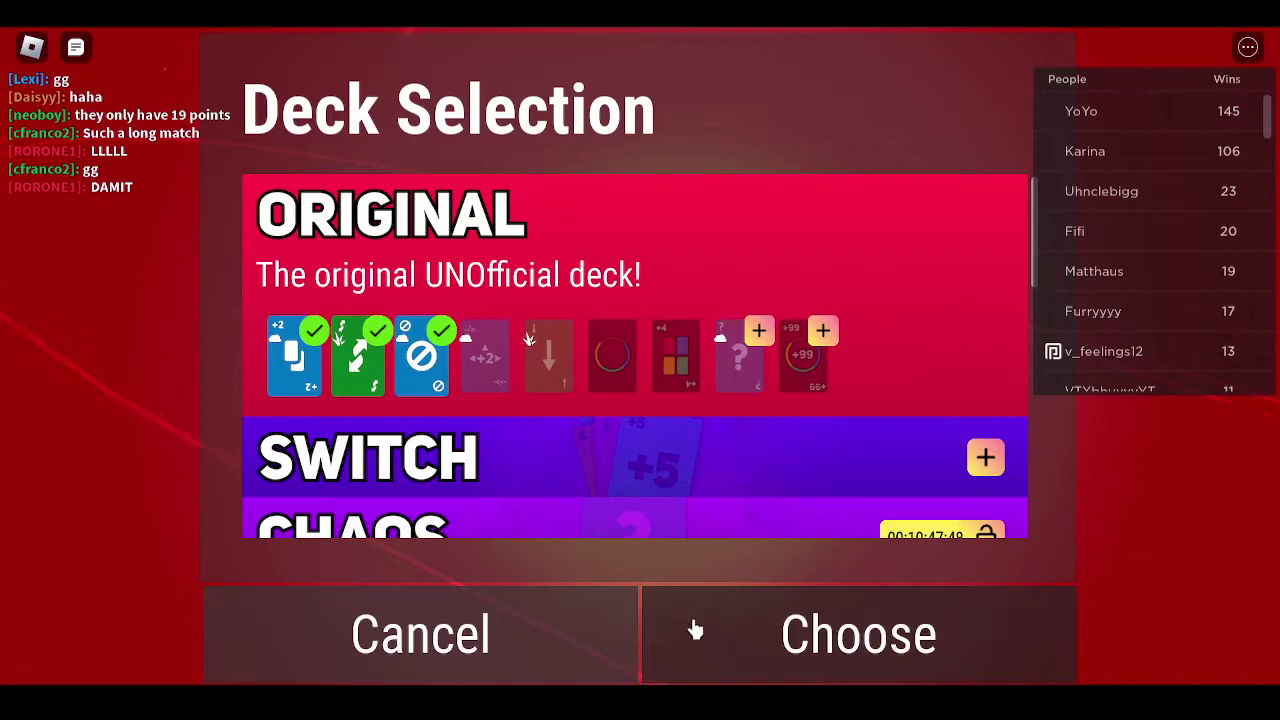
left_click(698, 632)
mouse_move(734, 258)
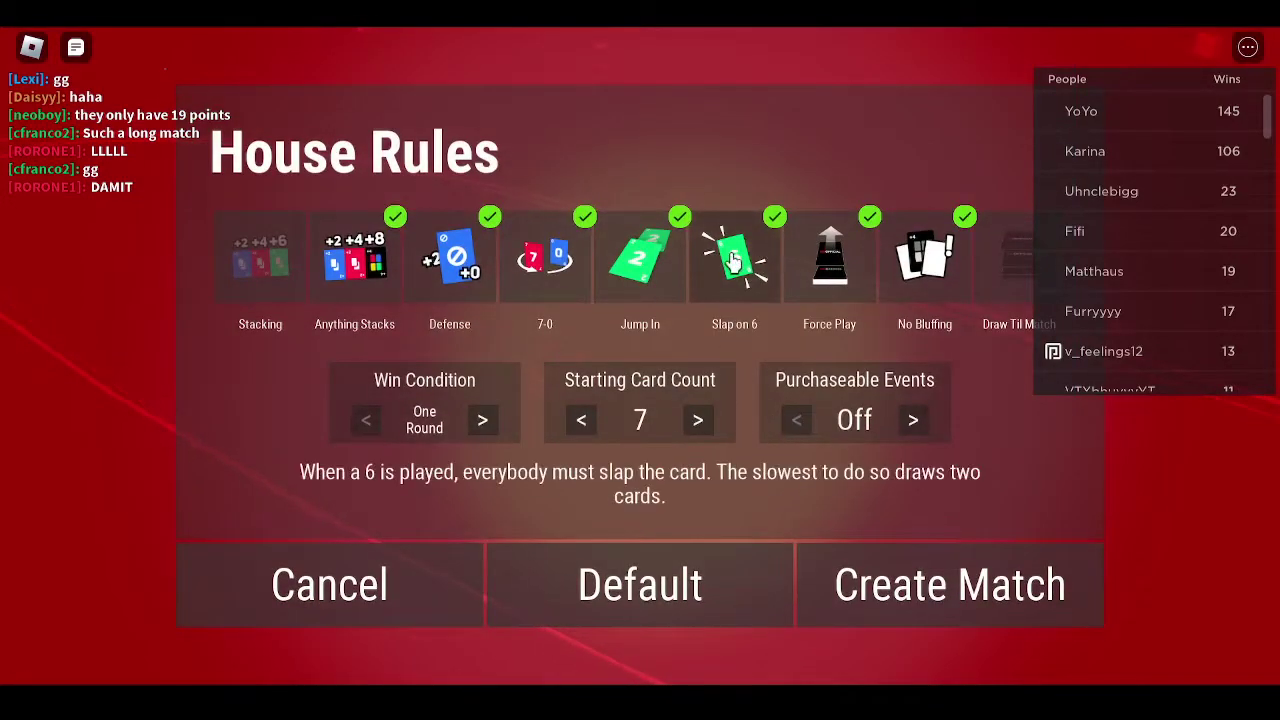
left_click(893, 607)
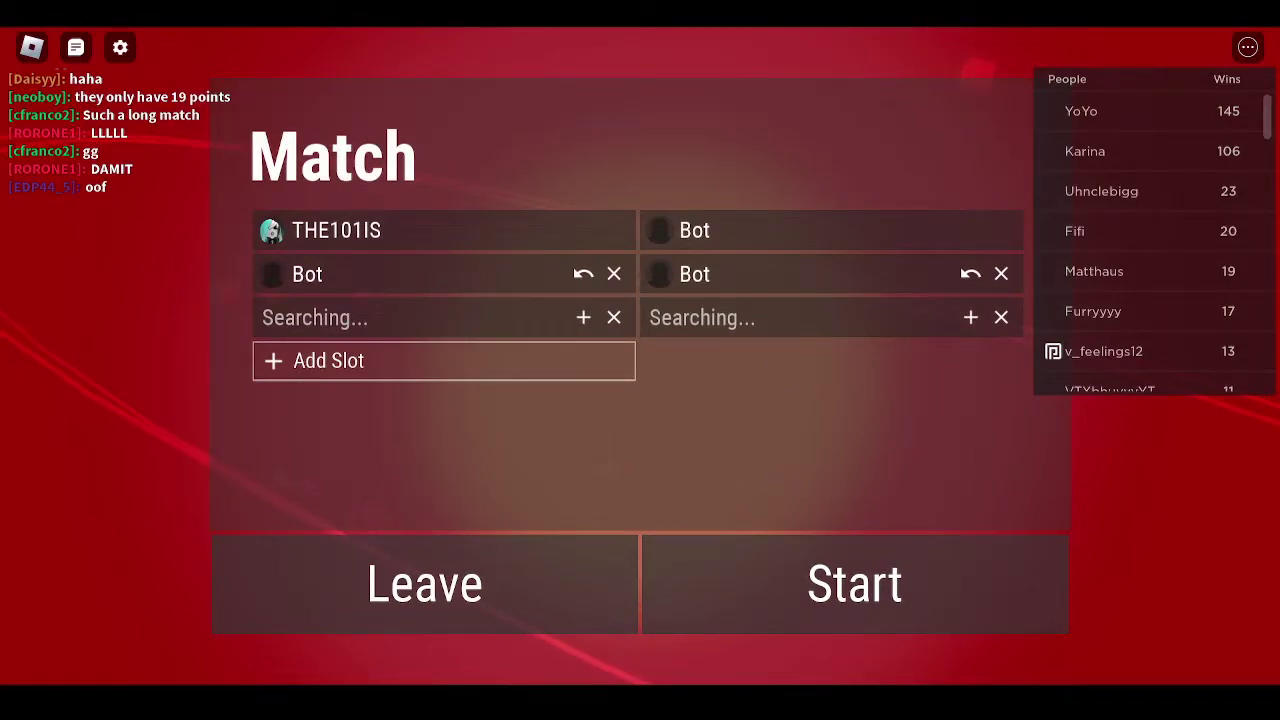
- Start the match, draw, play a +2 and red Reflect, draw again, then play a 7 to swap hands
left_click(780, 575)
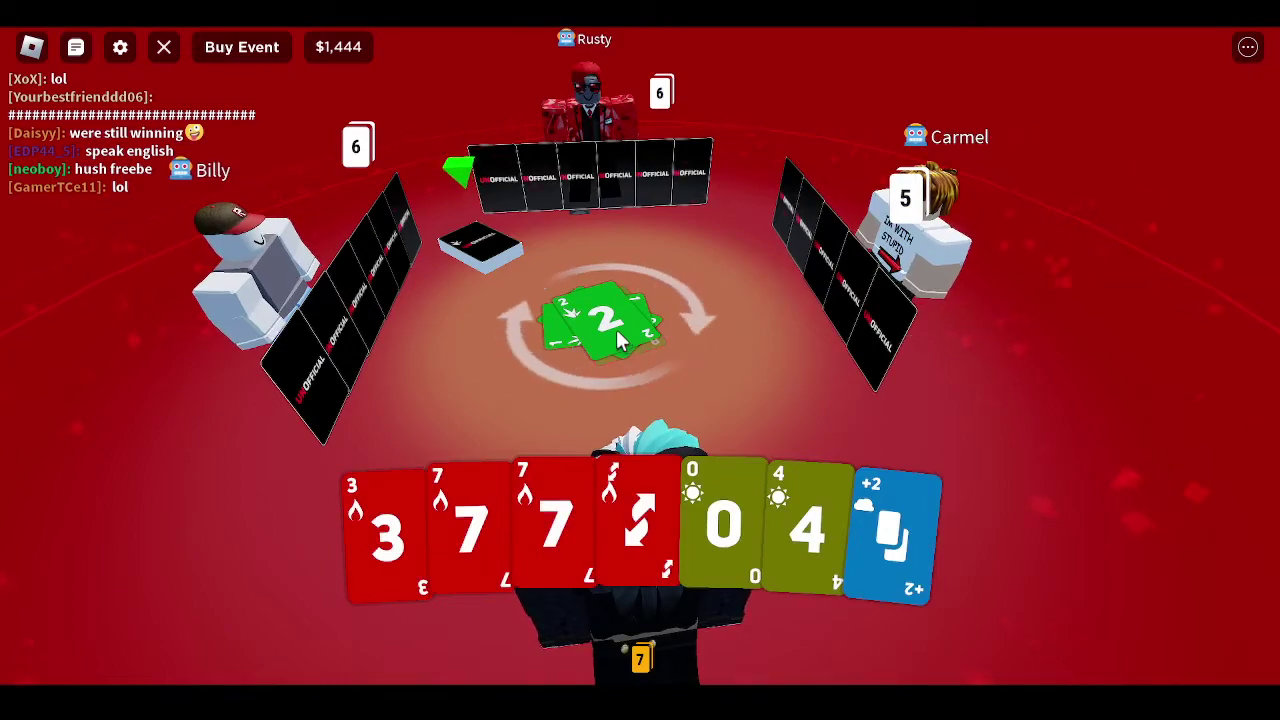
left_click(495, 240)
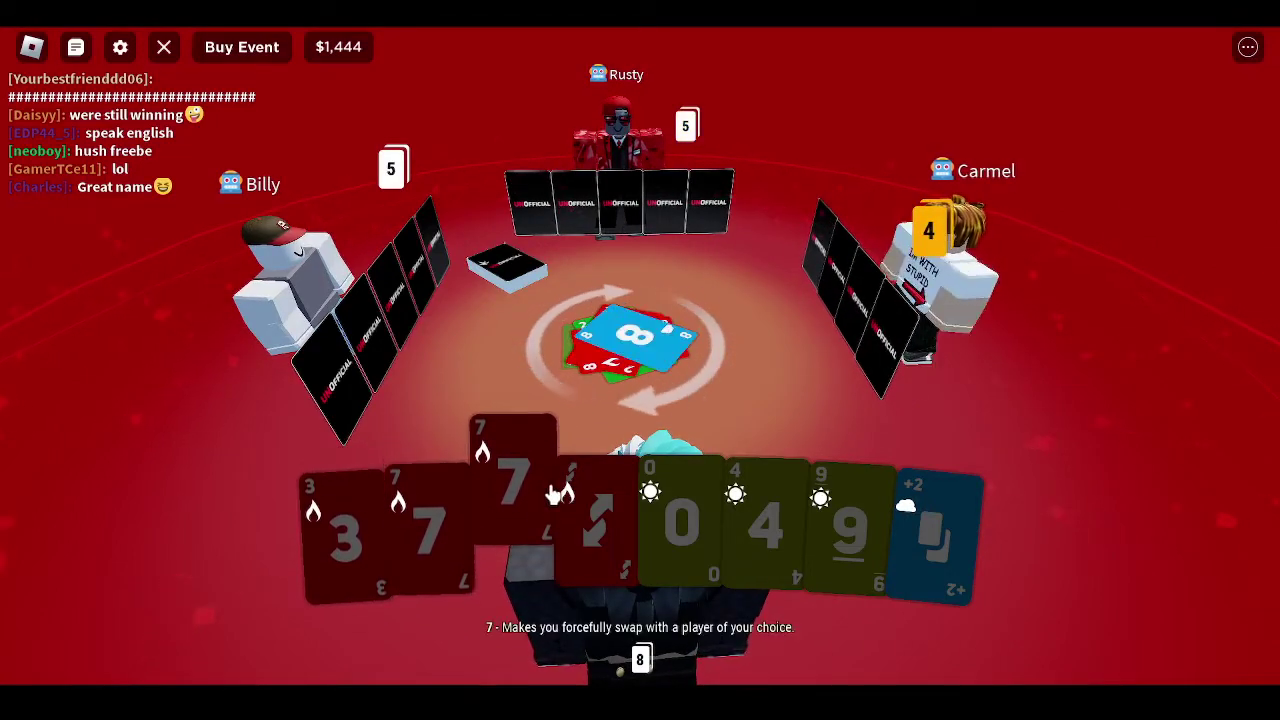
left_click(925, 515)
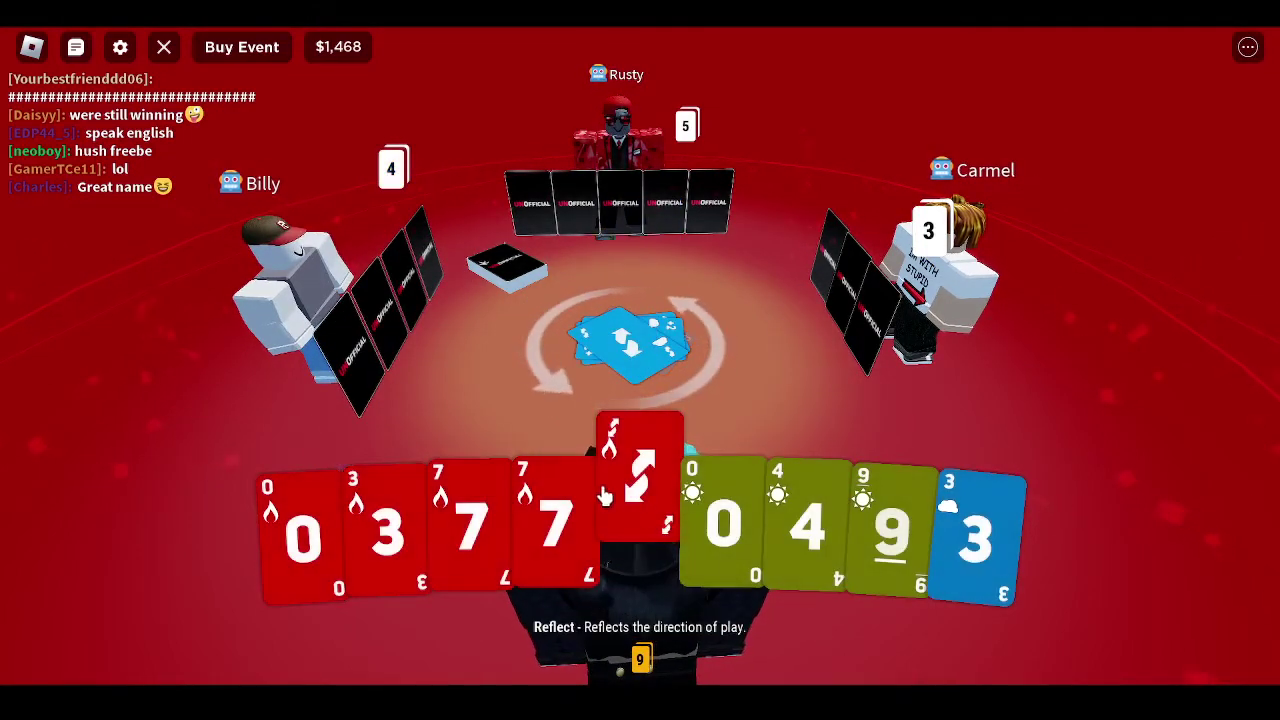
left_click(606, 492)
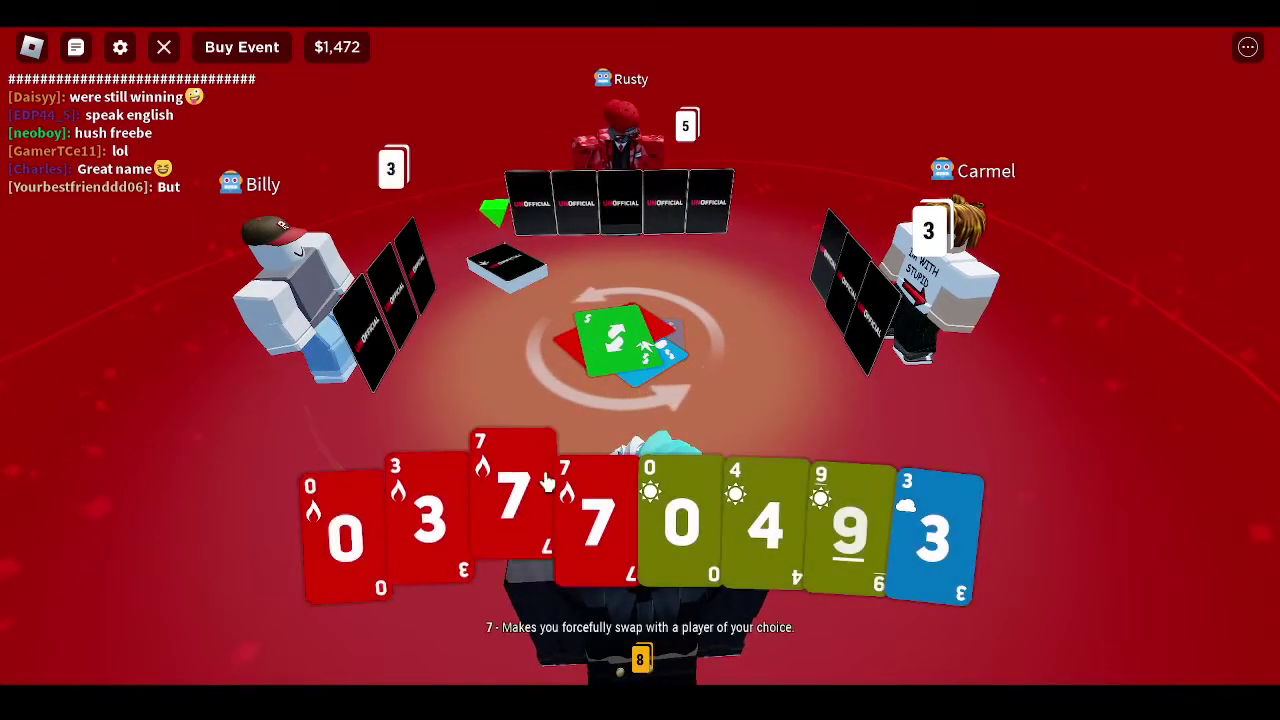
left_click(519, 282)
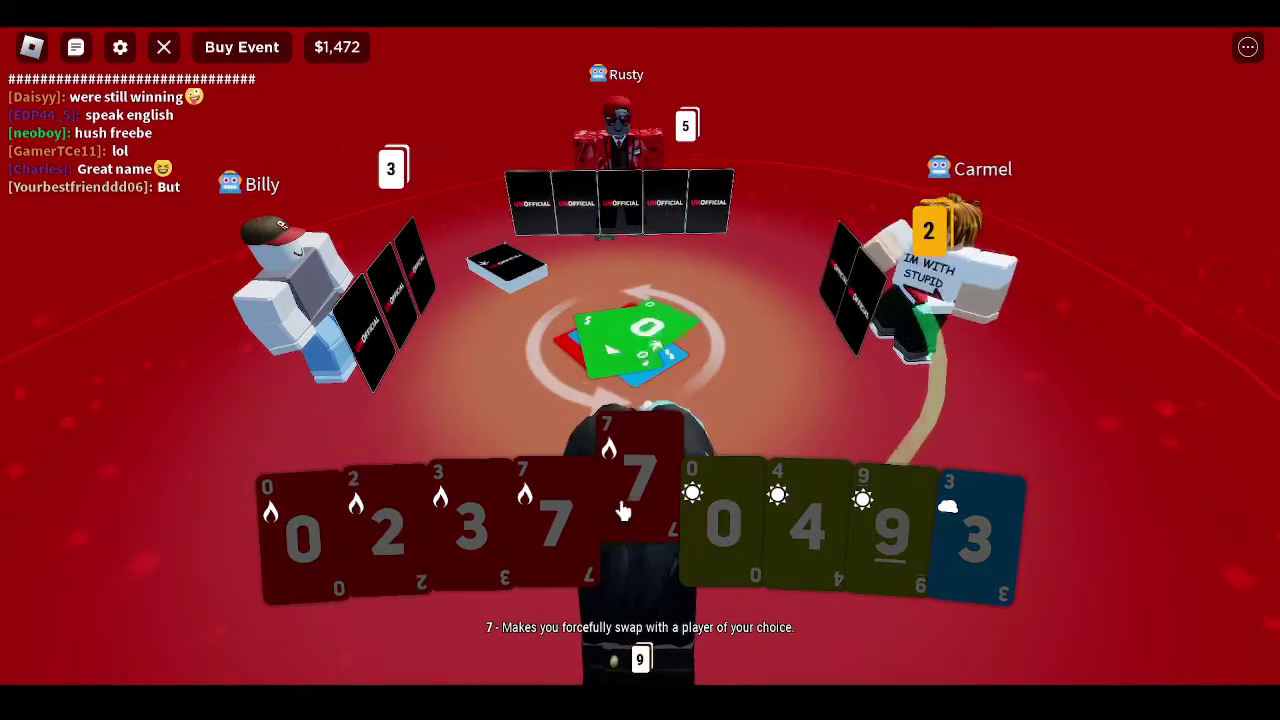
left_click(655, 470)
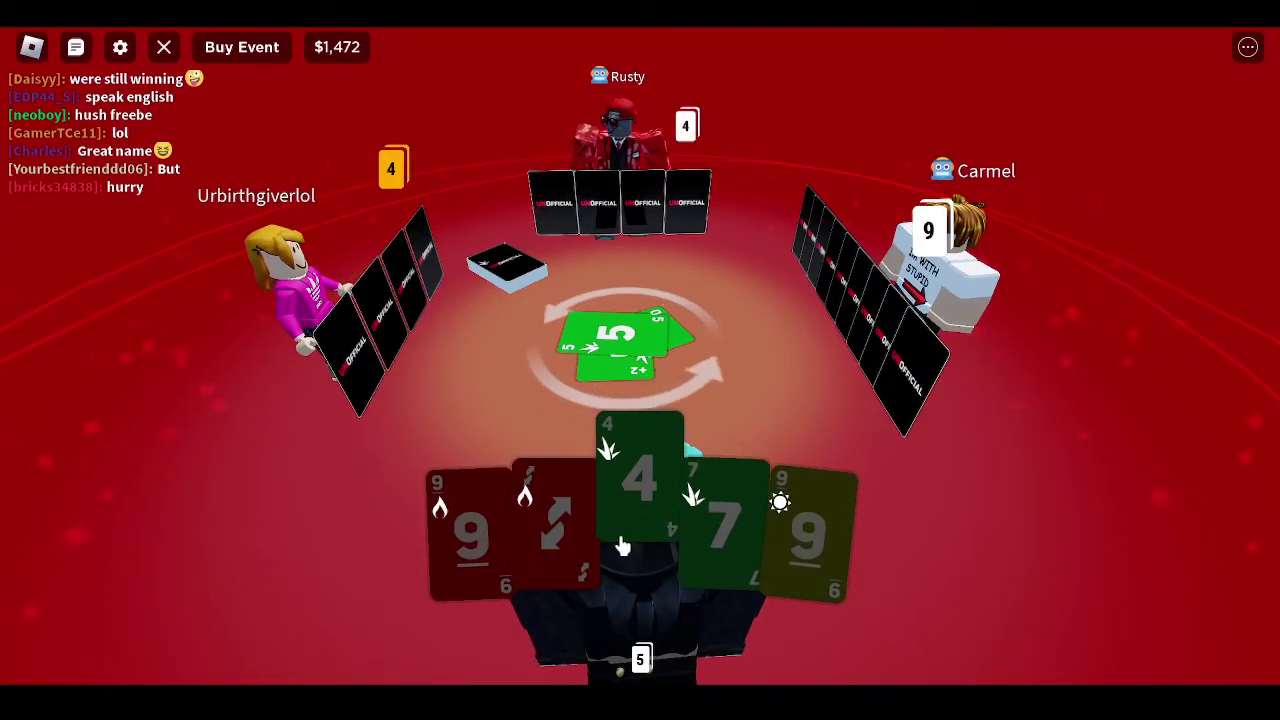
- Play the green 4 and green 9, slap the played 6, then play the red 9 and red Reflect
left_click_drag(693, 335, 583, 327)
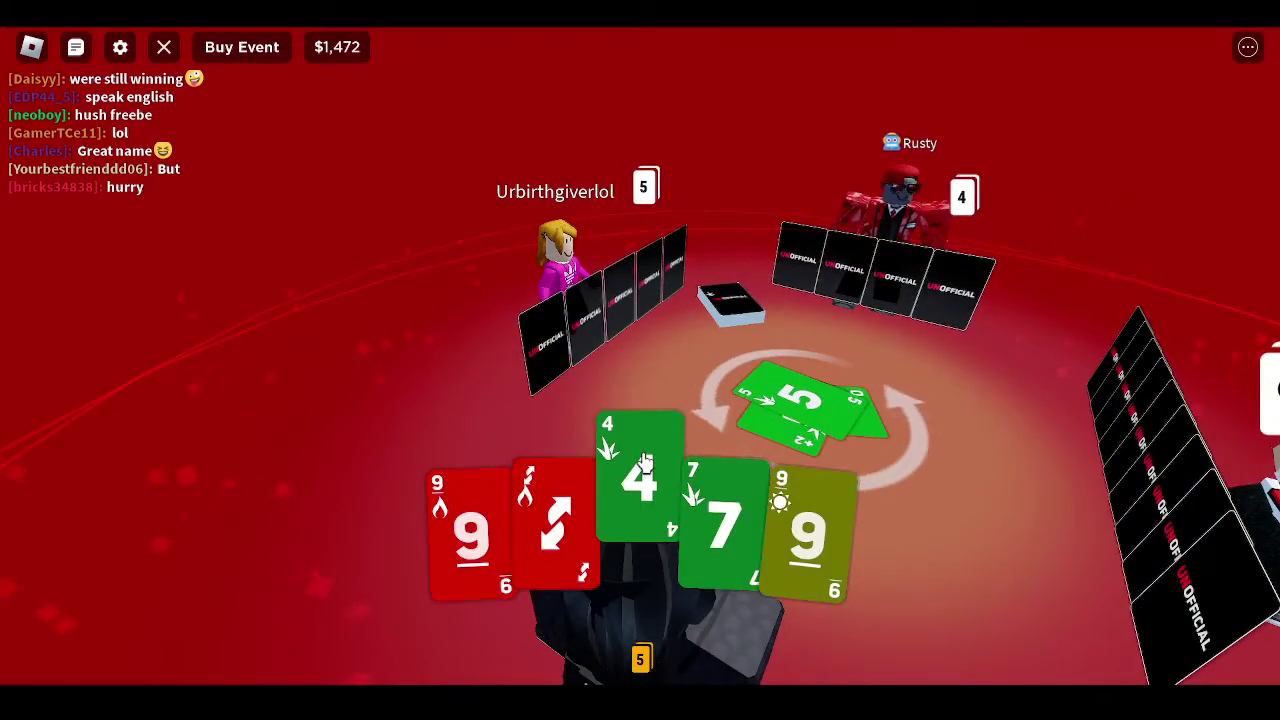
left_click(640, 470)
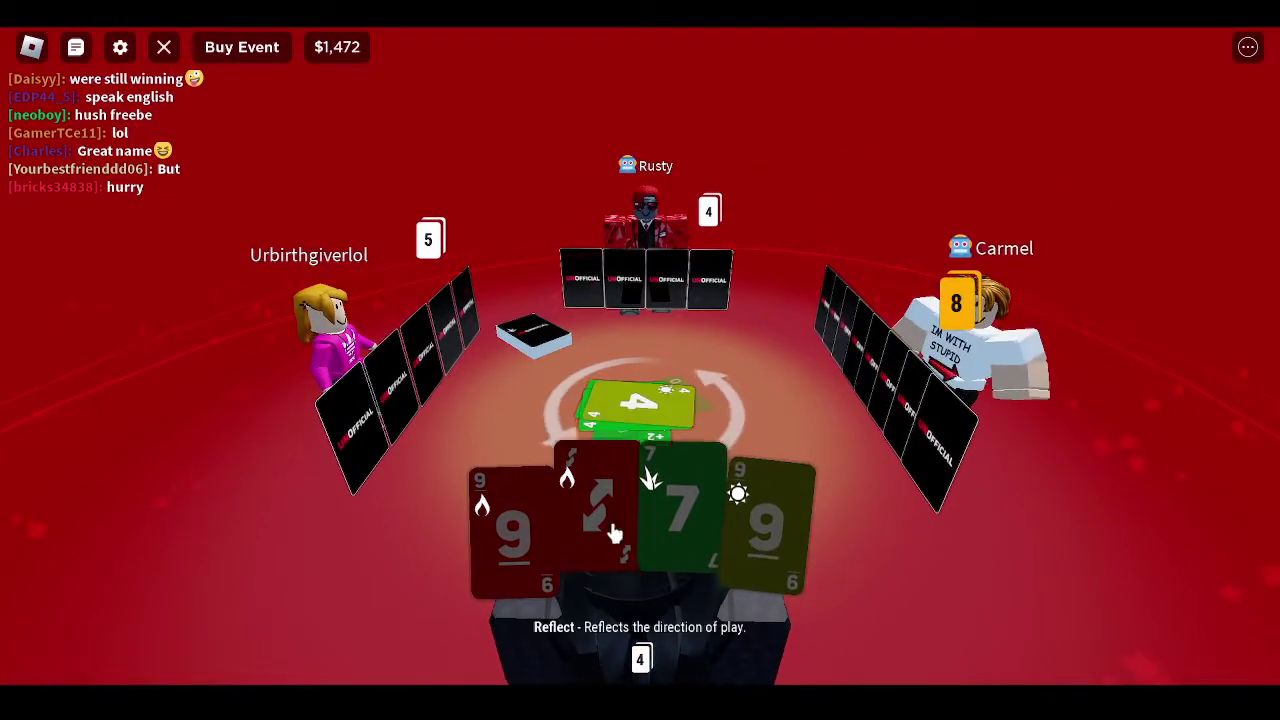
left_click(760, 520)
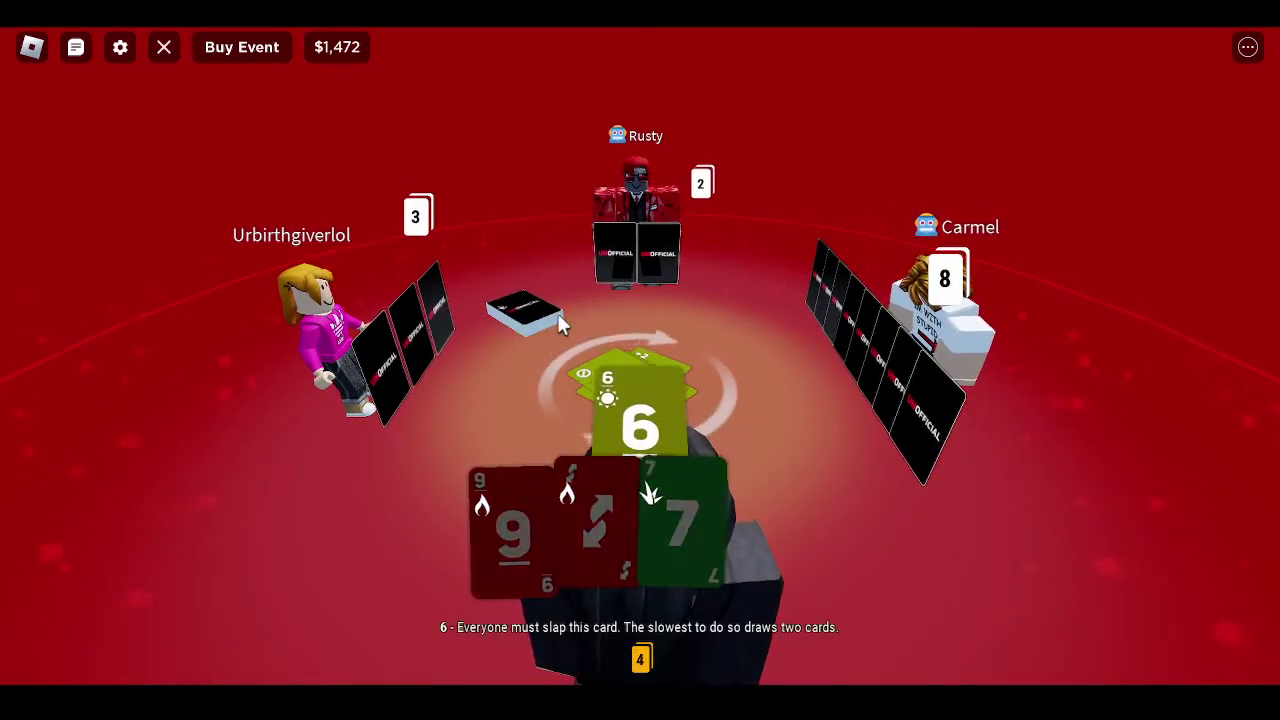
left_click(1200, 520)
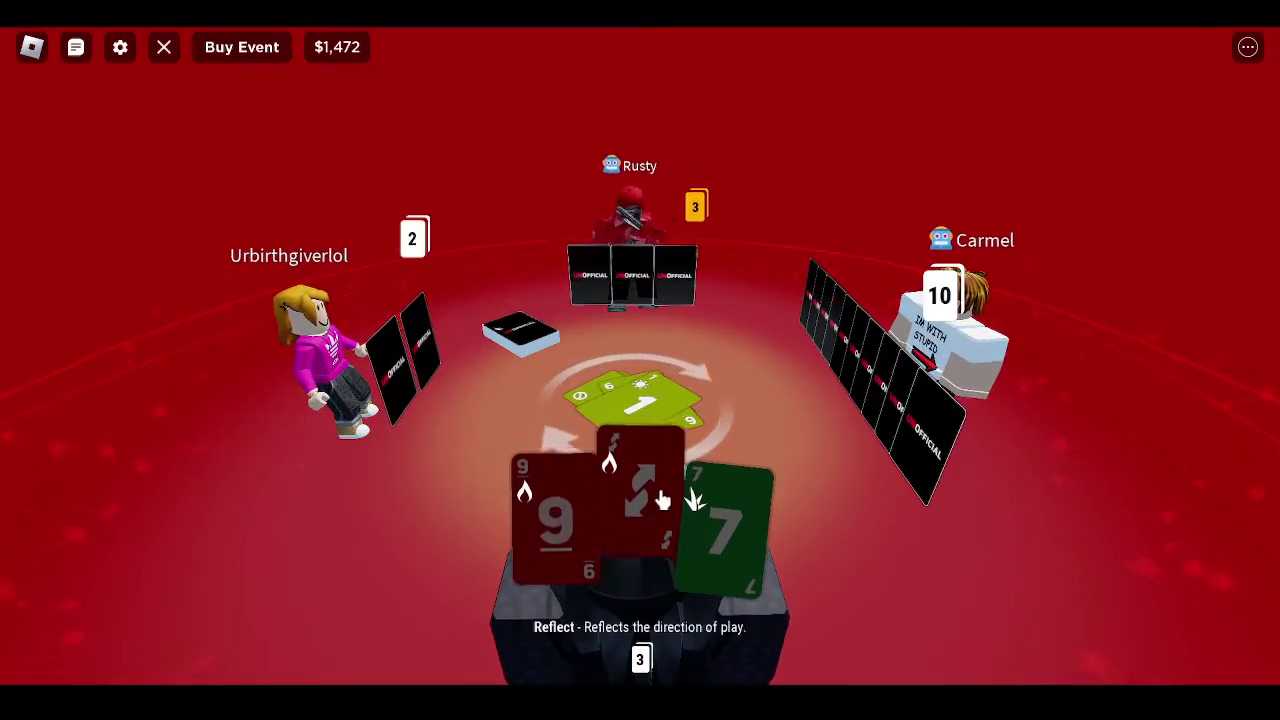
left_click(567, 527)
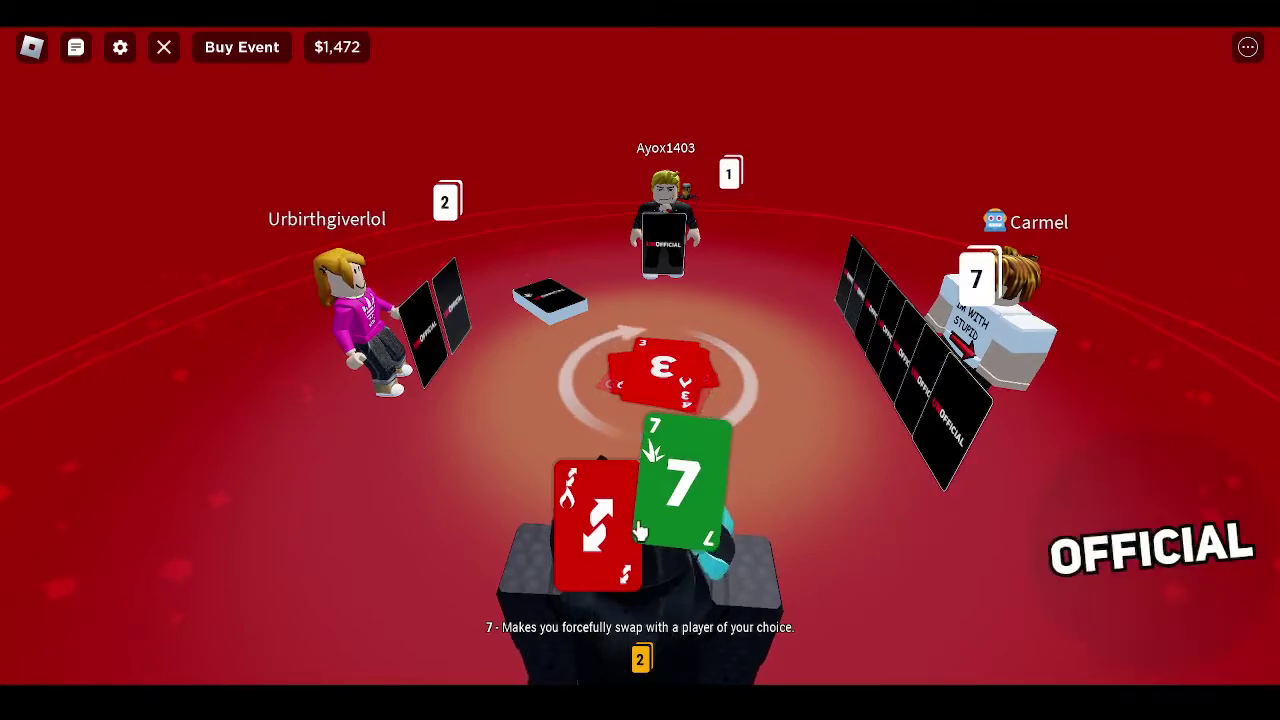
left_click(608, 528)
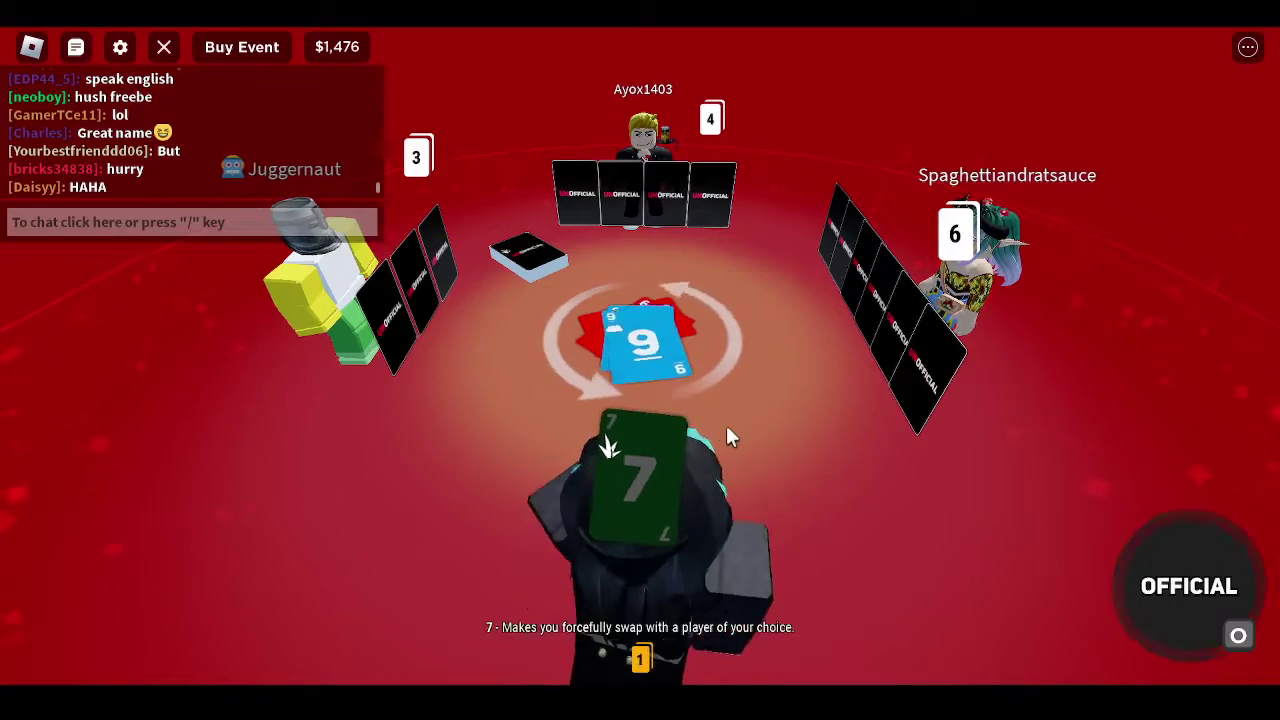
- Call OFFICIAL and play the final green 7 to win with 87 points
left_click(1140, 565)
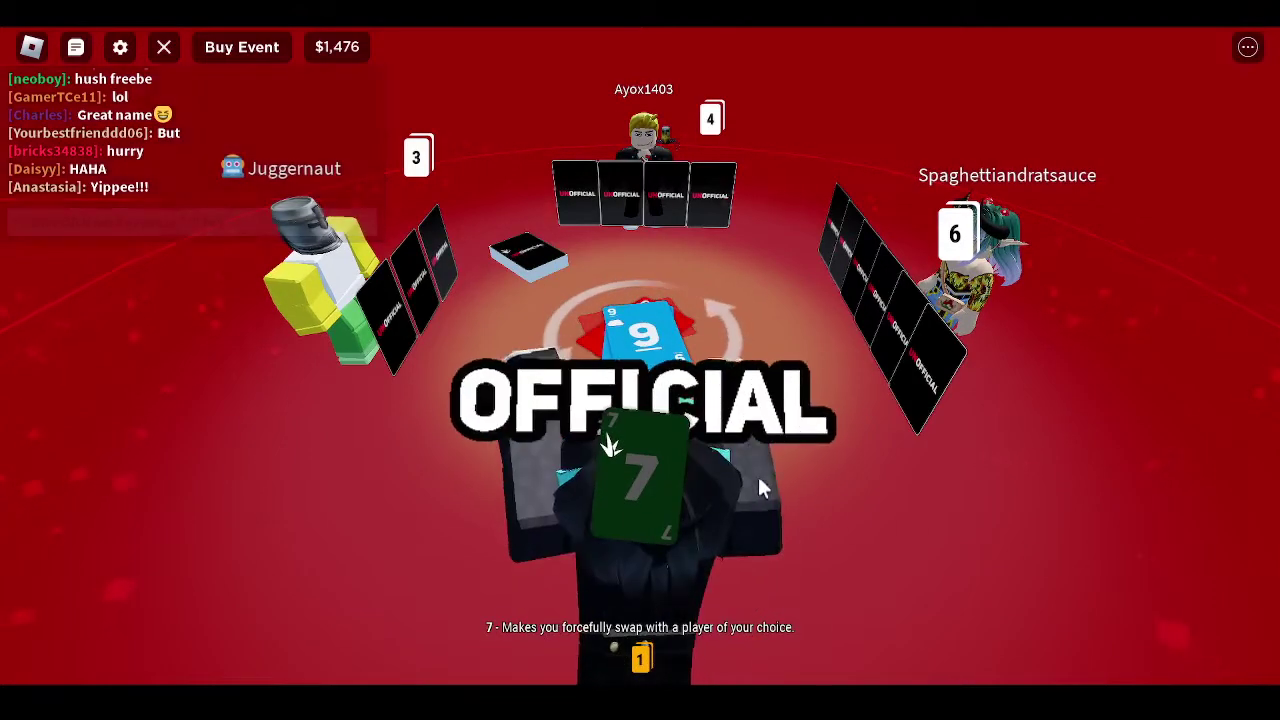
mouse_move(756, 473)
left_mouse_down()
mouse_move(478, 428)
mouse_move(606, 447)
mouse_move(664, 487)
left_mouse_up()
left_click(664, 487)
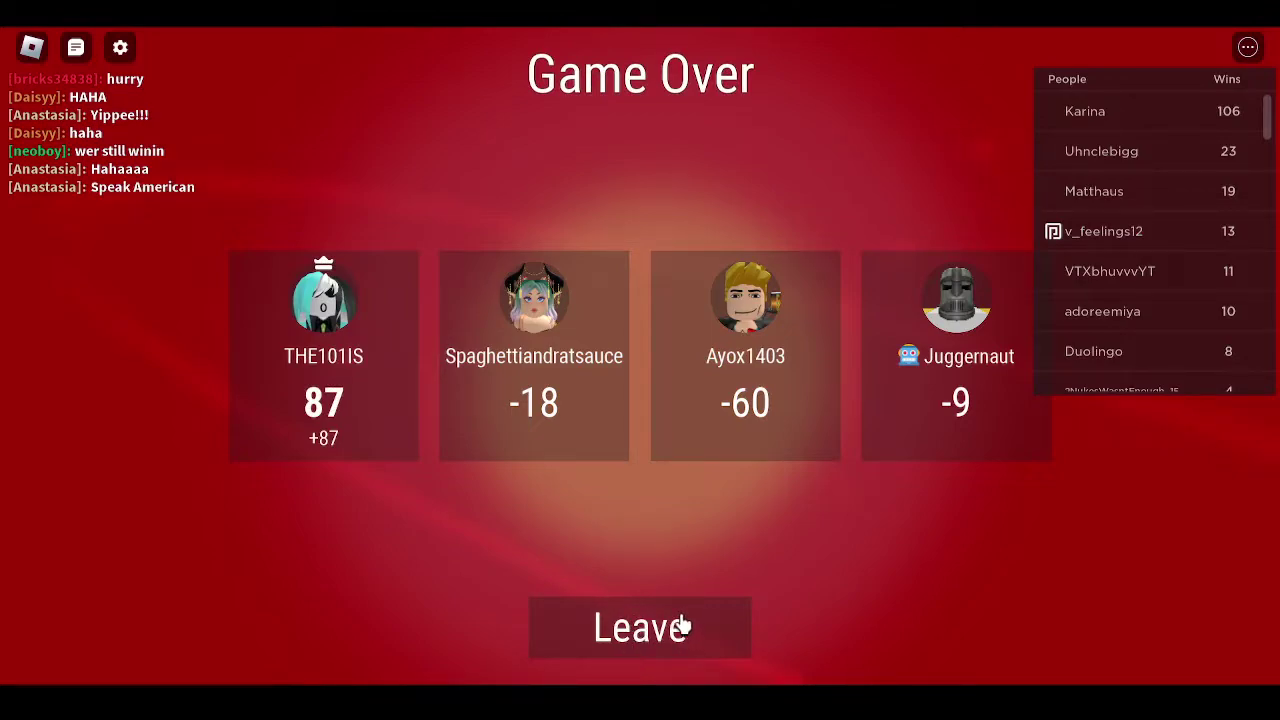
mouse_move(190, 140)
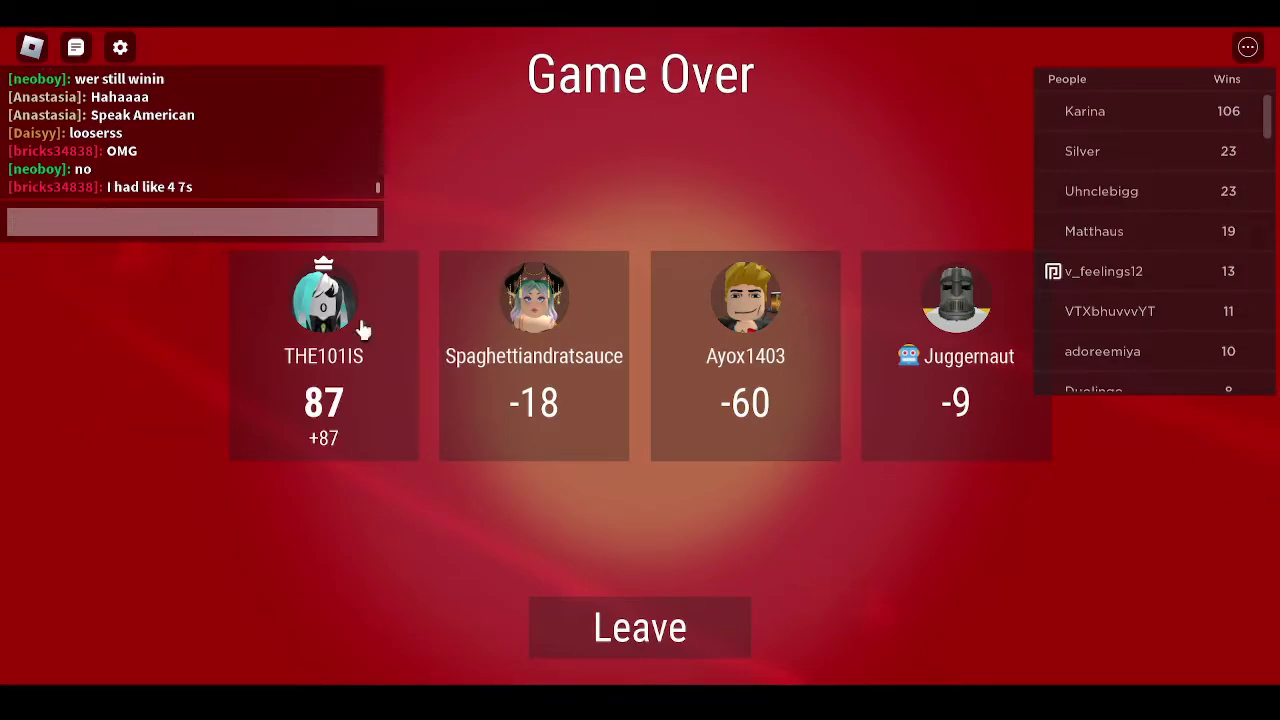
- Leave the results for the main menu and bring up the Settings screen
left_click(632, 620)
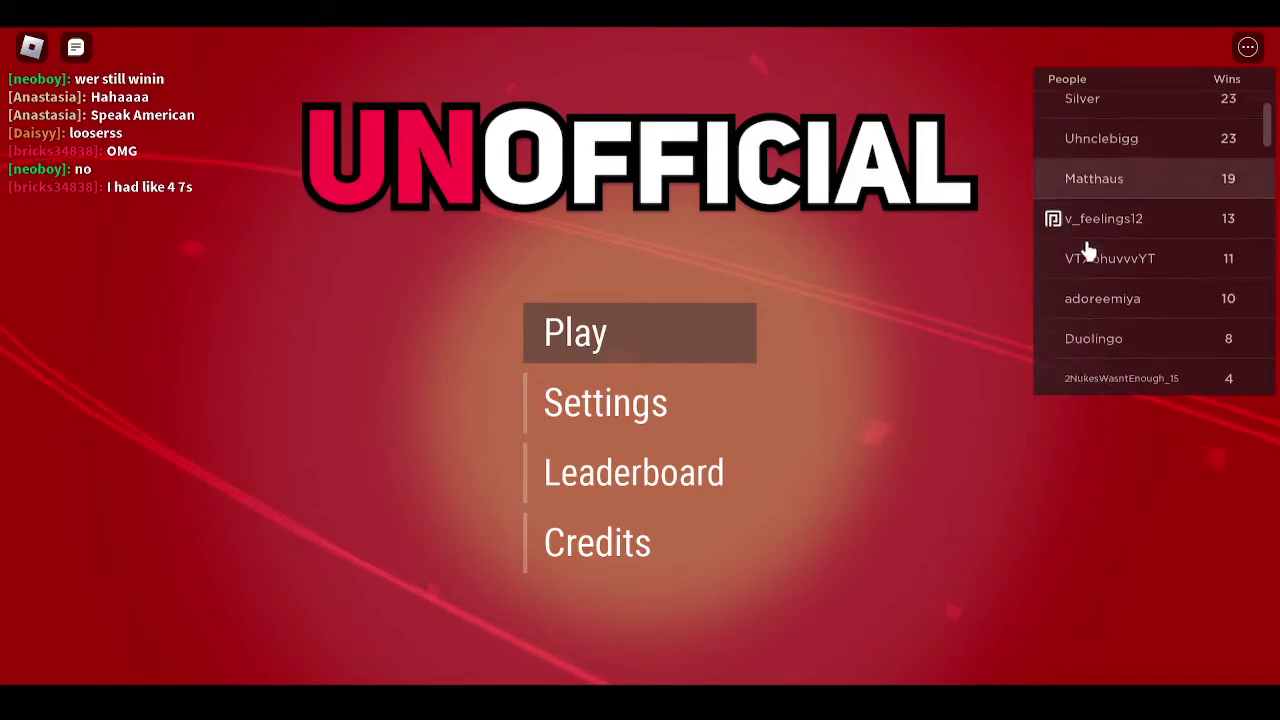
scroll(1085, 251, "down", 4)
scroll(1085, 251, "down", 4)
scroll(1085, 251, "down", 4)
scroll(1085, 251, "up", 4)
scroll(1085, 251, "up", 4)
scroll(1085, 251, "up", 4)
scroll(1085, 251, "up", 4)
scroll(1085, 251, "down", 4)
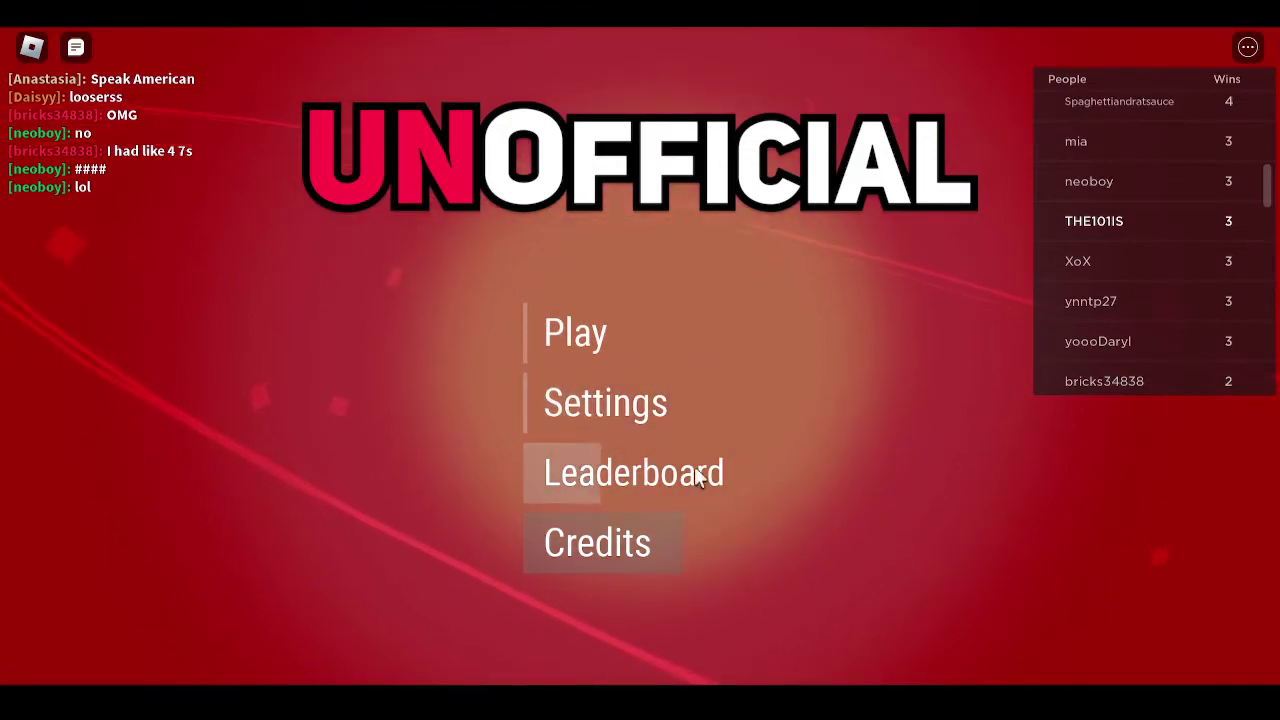
left_click(693, 397)
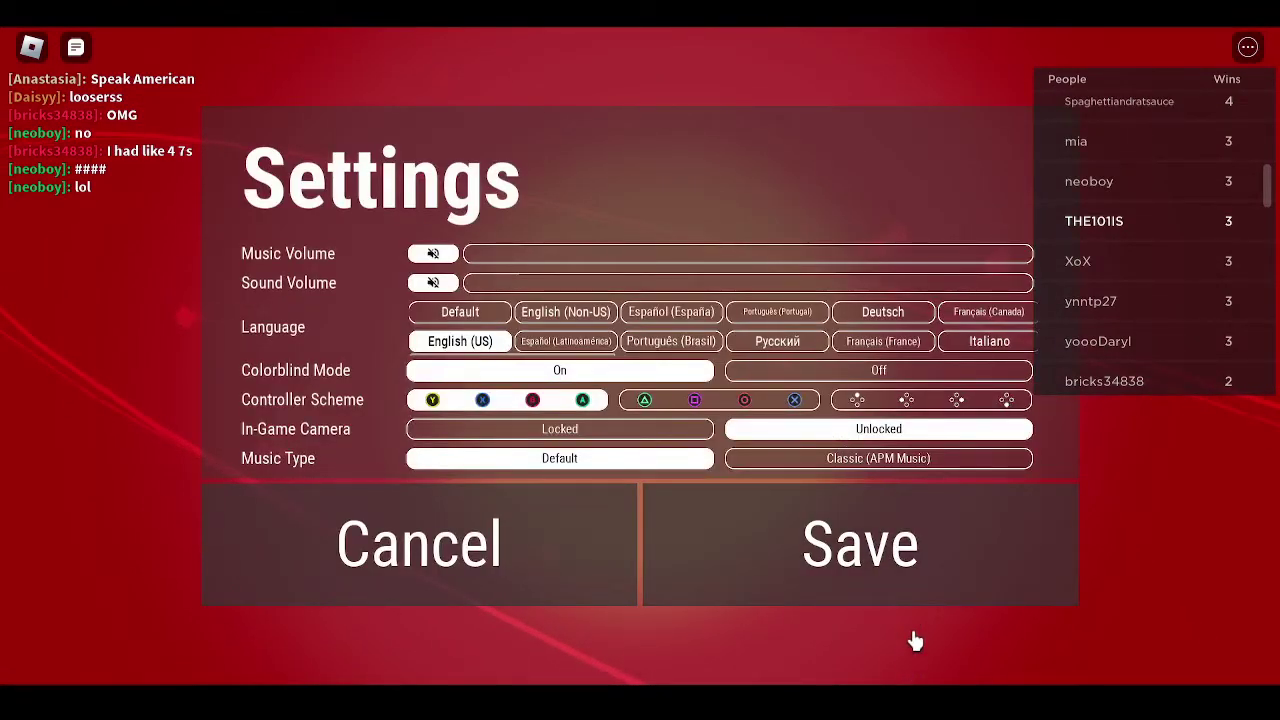
left_click(600, 557)
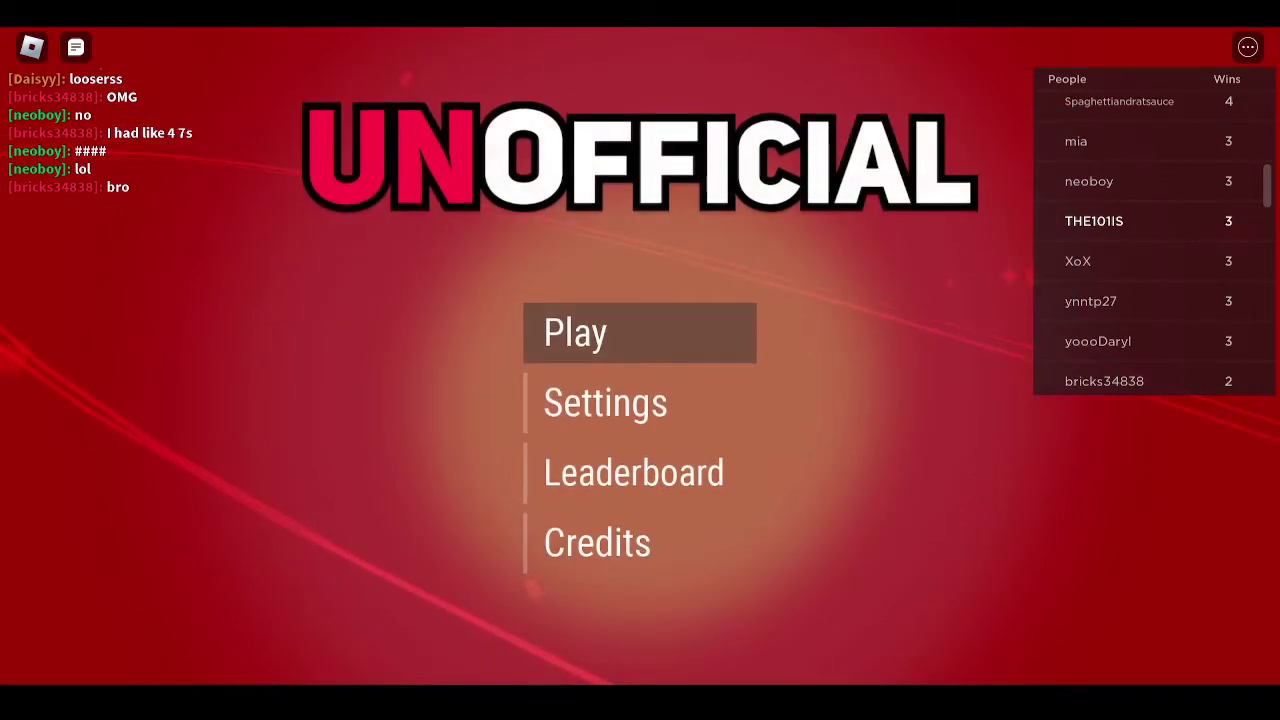